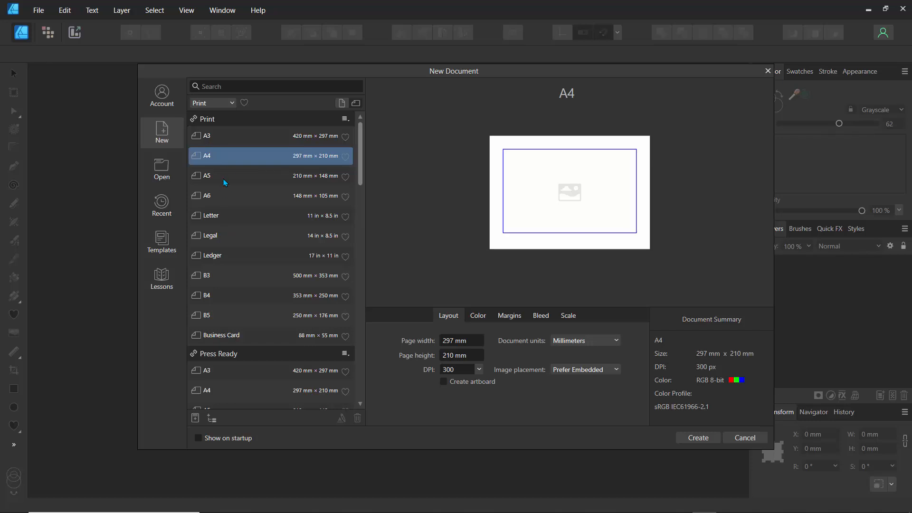
# Step: Create a new landscape A4 document (297 × 210 mm) from the Print presets
pyautogui.click(216, 104)
pyautogui.click(211, 118)
pyautogui.click(698, 437)
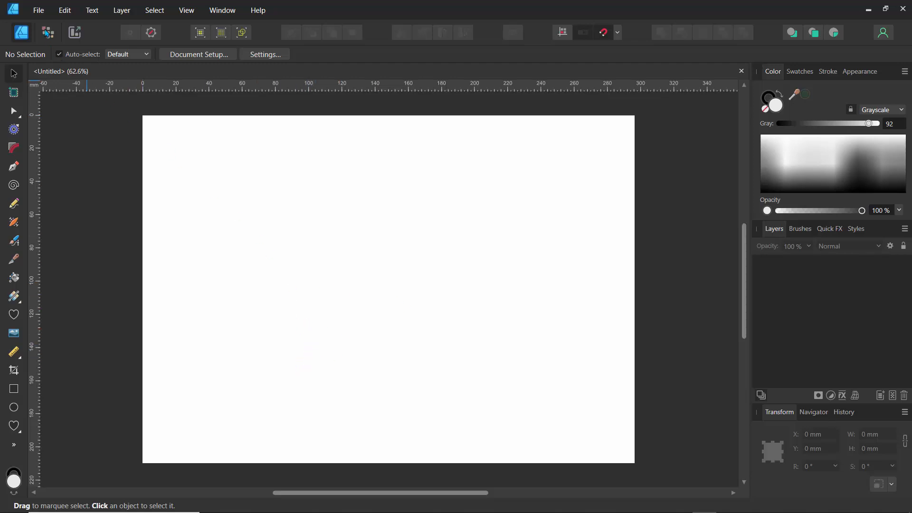
# Step: Compare the Designer and Pixel personas, ending in the Pixel Persona
pyautogui.click(48, 37)
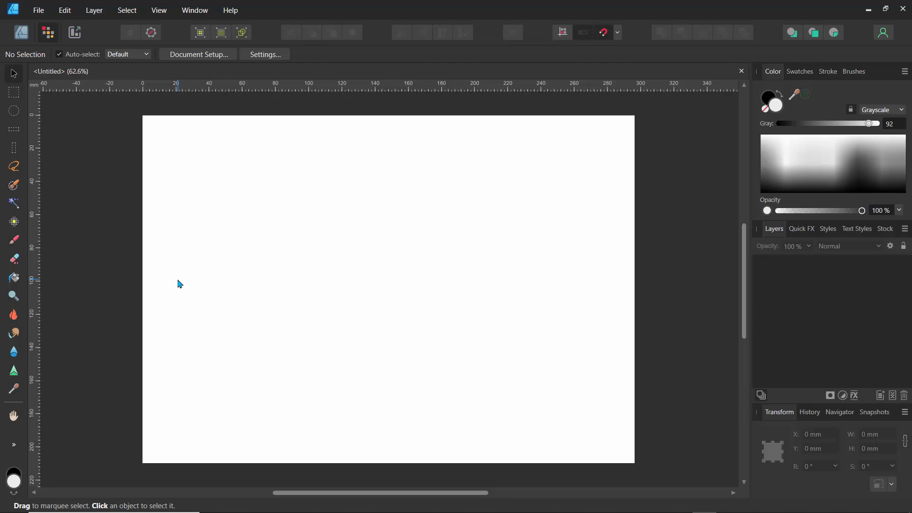
pyautogui.click(21, 32)
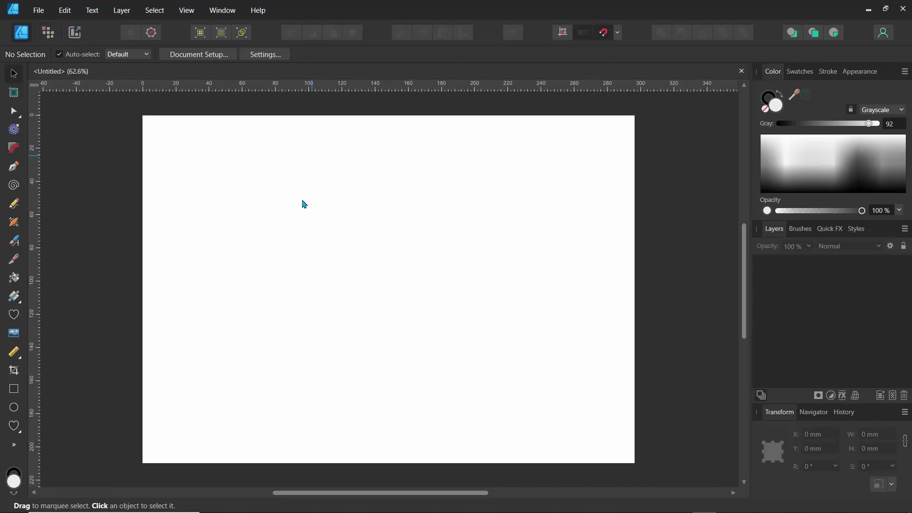
pyautogui.click(49, 34)
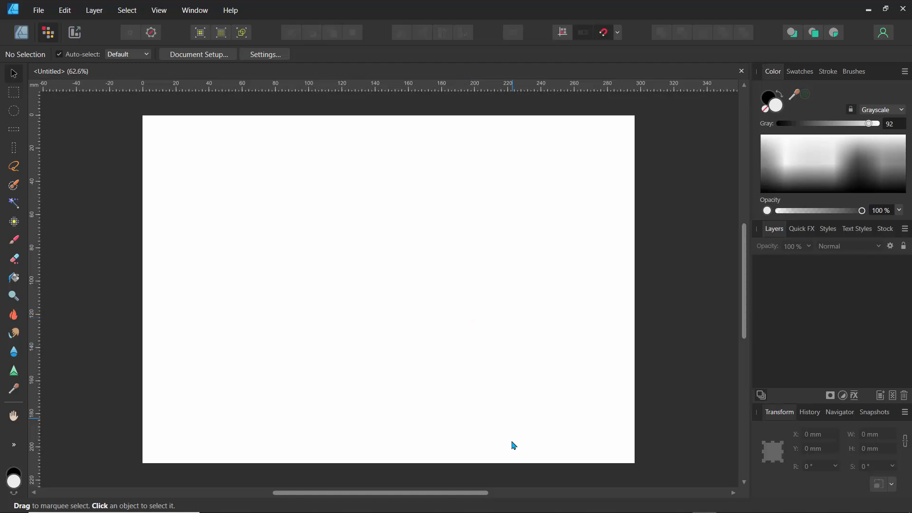
# Step: Draw a rectangular marquee on the page, add two pixel layers, and clear the selection
pyautogui.click(14, 92)
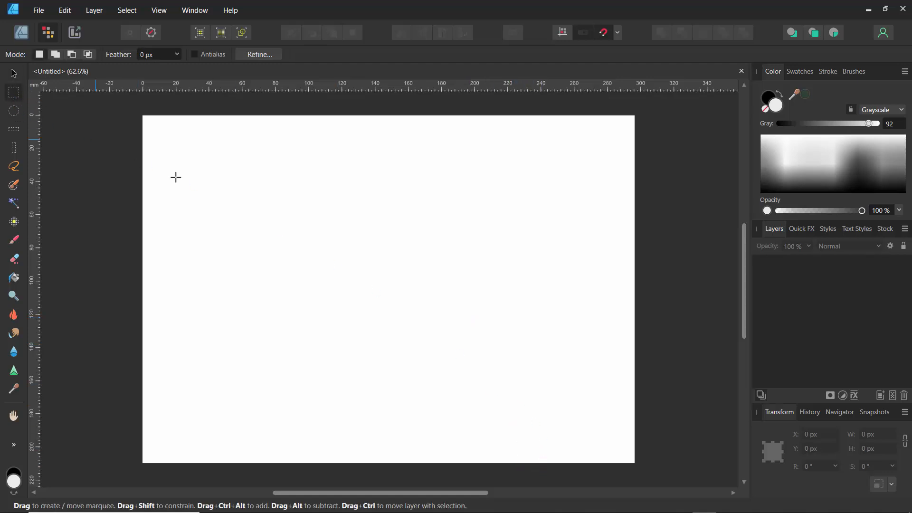
pyautogui.moveTo(278, 192); pyautogui.dragTo(365, 337)
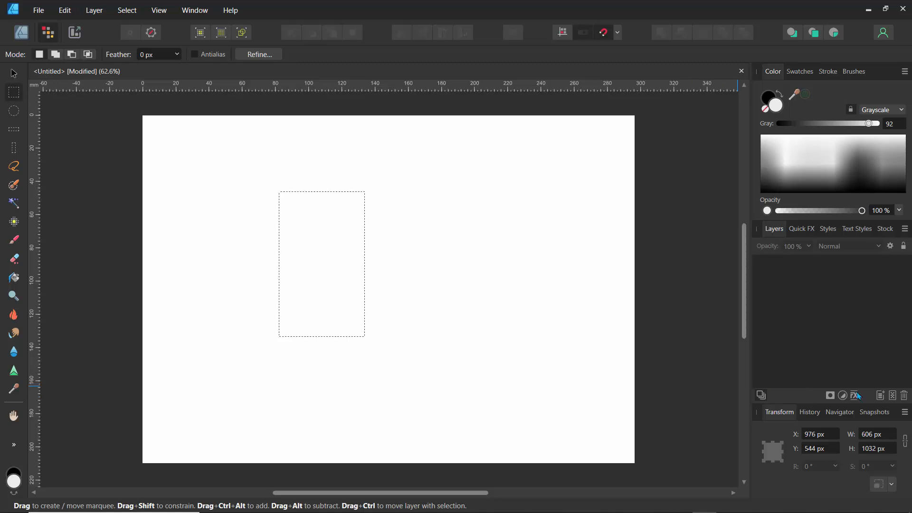
pyautogui.click(893, 396)
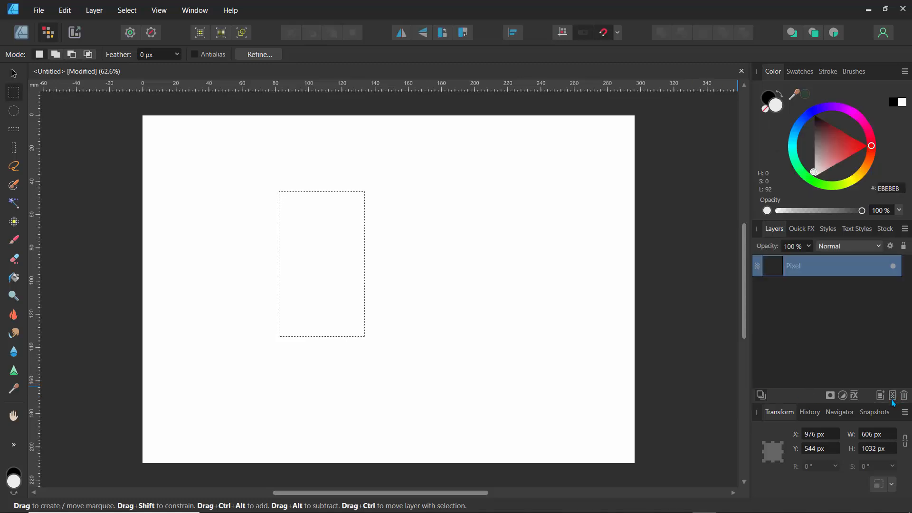
pyautogui.click(893, 396)
pyautogui.hotkey('ctrl', 'd')
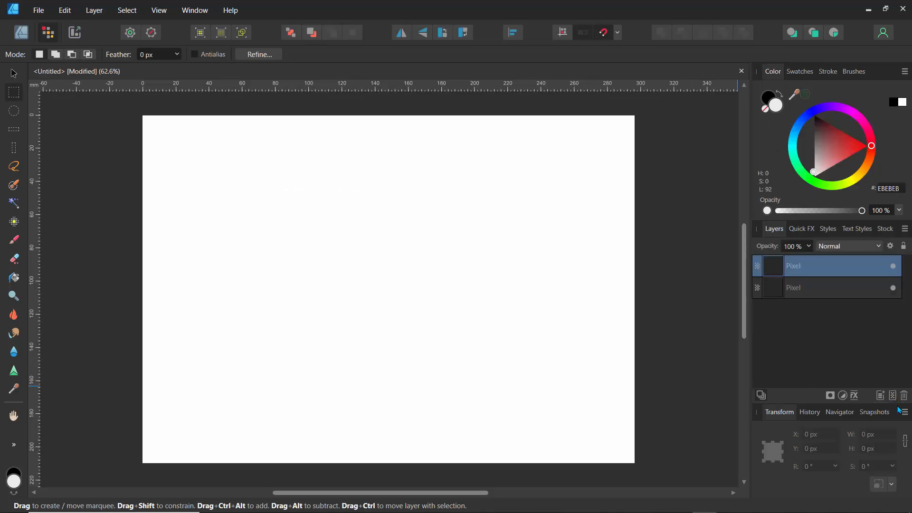
# Step: Rename the lower pixel layer to 0 and the upper pixel layer to 1
pyautogui.click(781, 293)
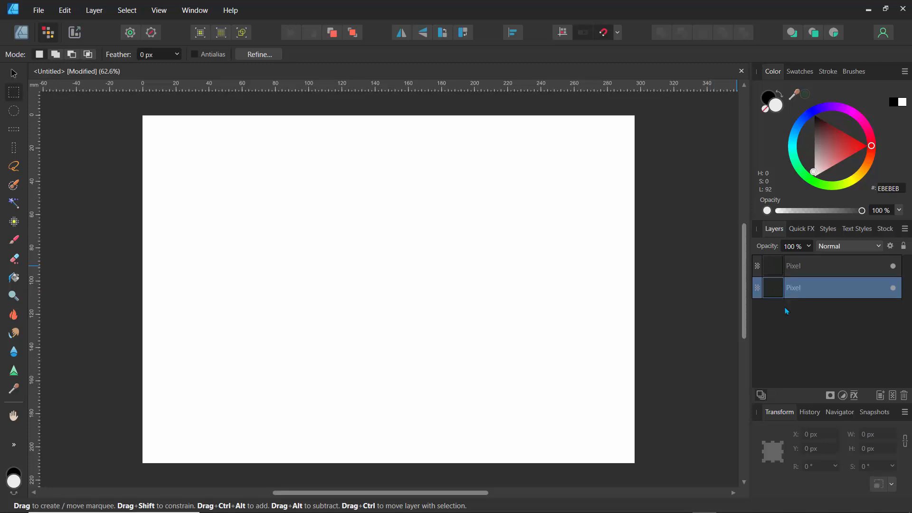
pyautogui.doubleClick(792, 291)
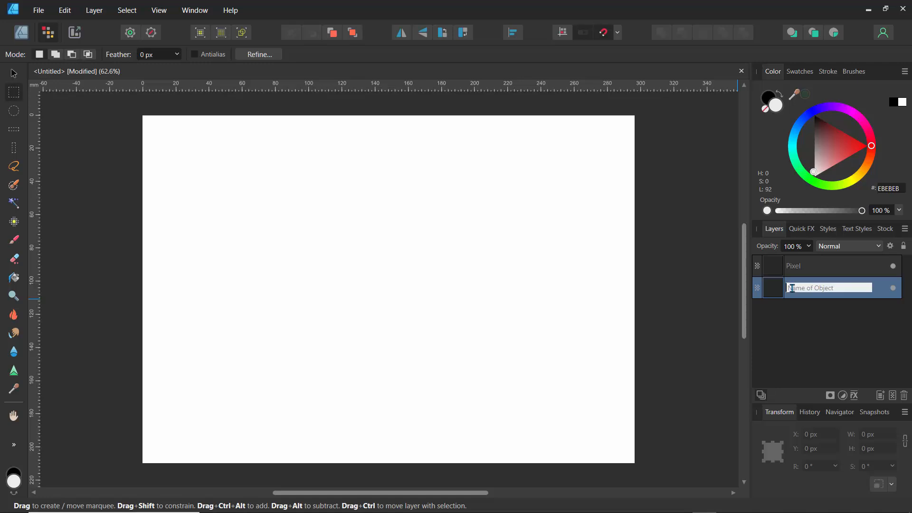
pyautogui.write('0')
pyautogui.press('Return')
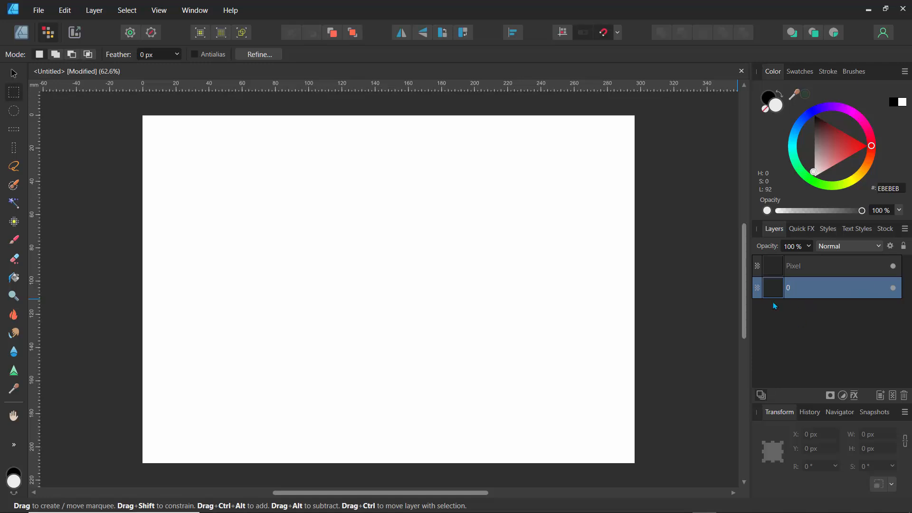
pyautogui.doubleClick(801, 264)
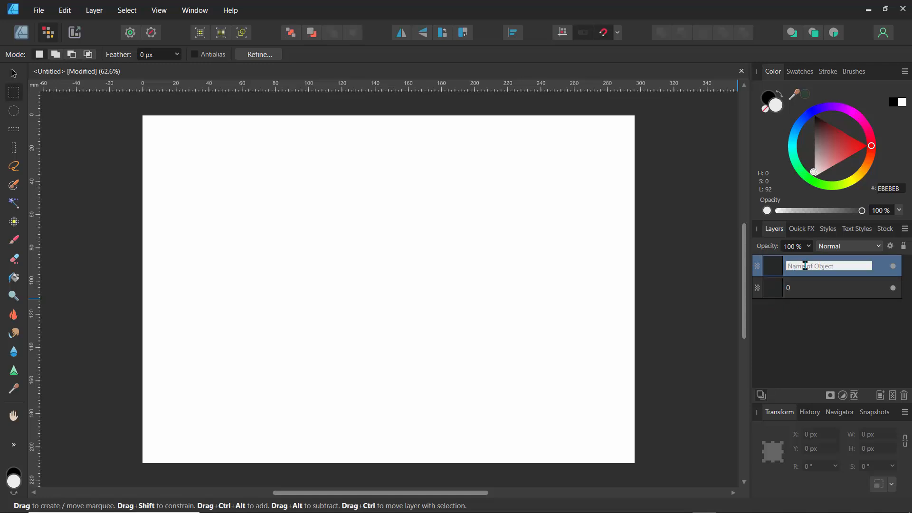
pyautogui.write('1')
pyautogui.press('Return')
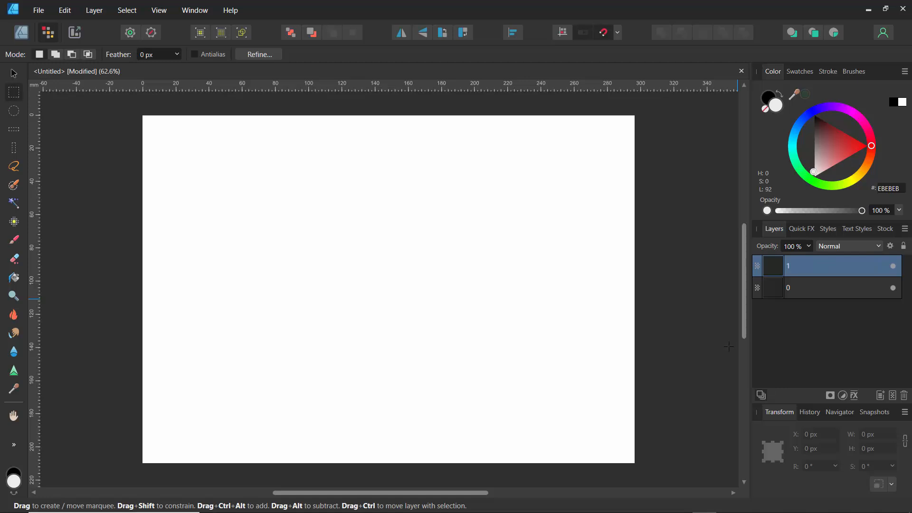
# Step: Flood fill layer 0 with the warm grey colour AAA09B
pyautogui.click(778, 292)
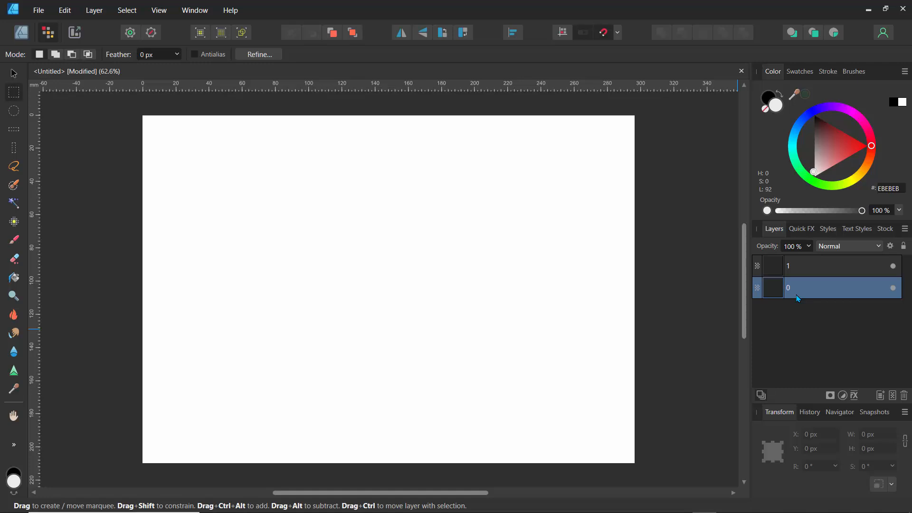
pyautogui.click(14, 279)
pyautogui.moveTo(823, 161); pyautogui.dragTo(870, 158)
pyautogui.click(868, 164)
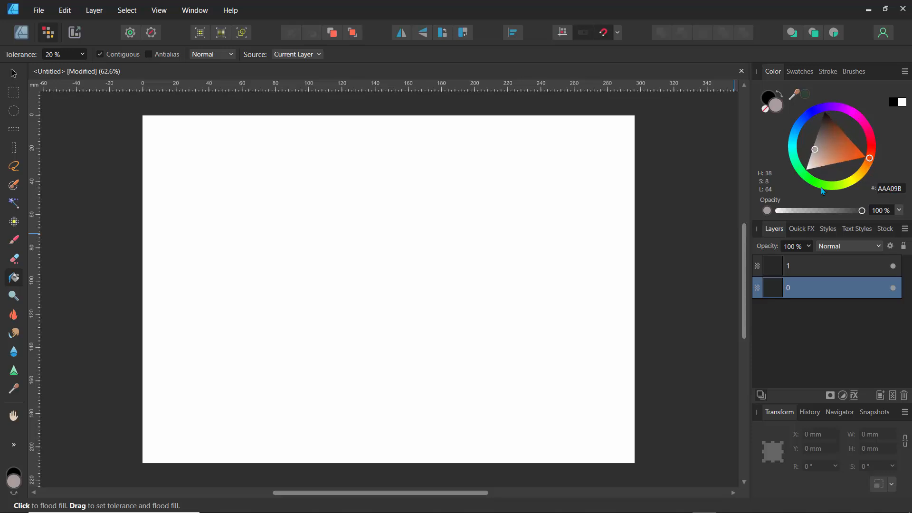
pyautogui.click(441, 254)
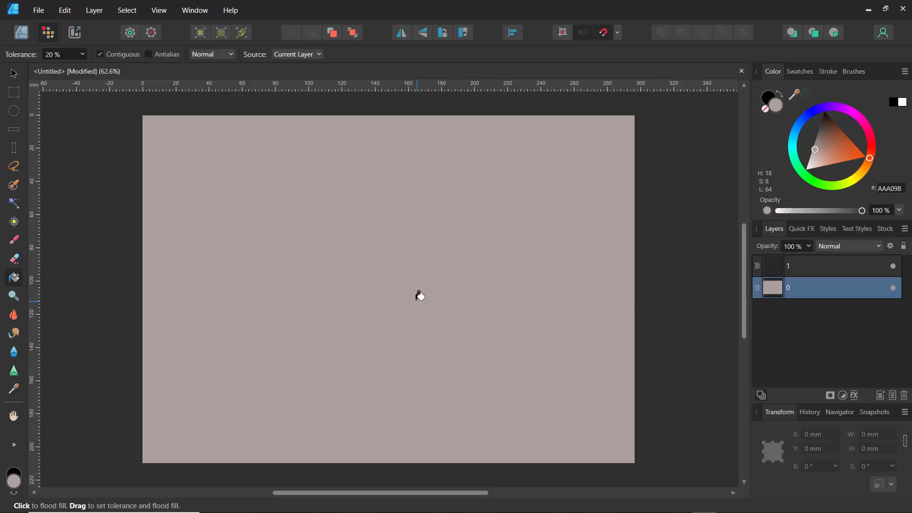
# Step: On layer 1, marquee a rectangle about 681 × 1150 px and flood fill it with dark grey 5A5A5A
pyautogui.click(780, 271)
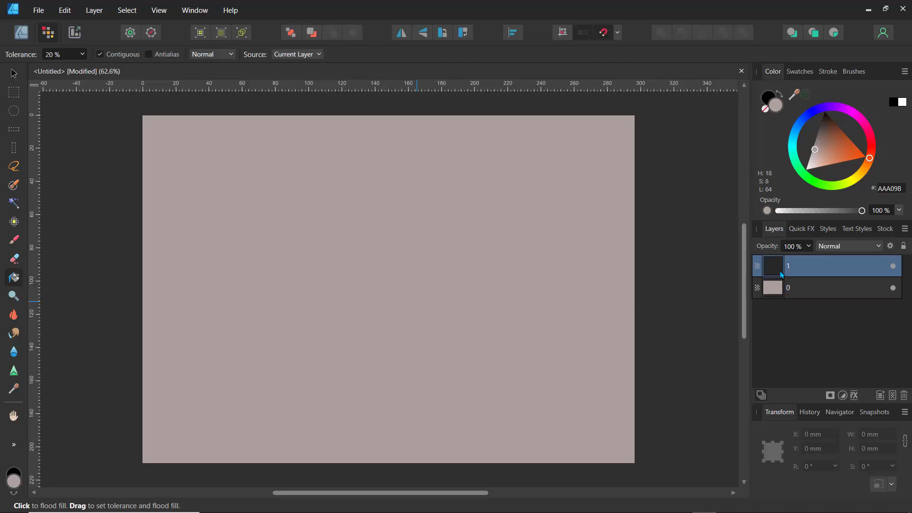
pyautogui.click(19, 97)
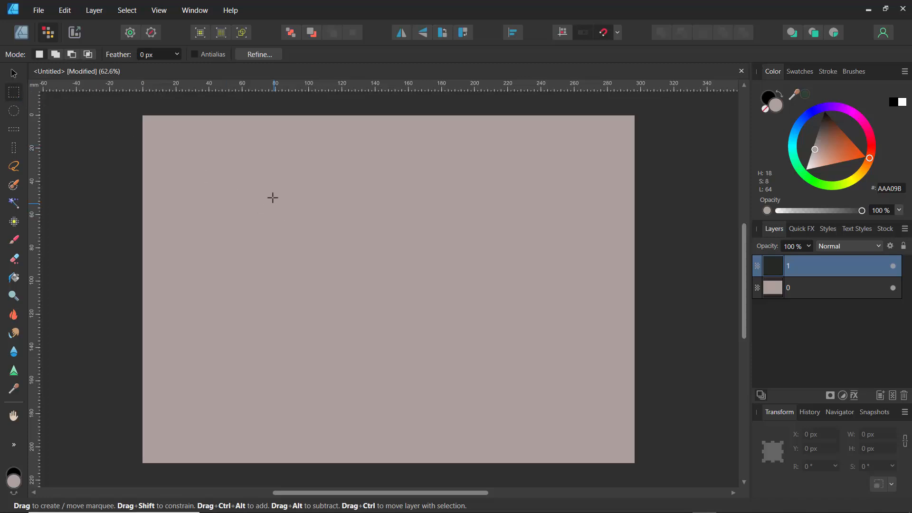
pyautogui.moveTo(269, 189); pyautogui.dragTo(366, 350)
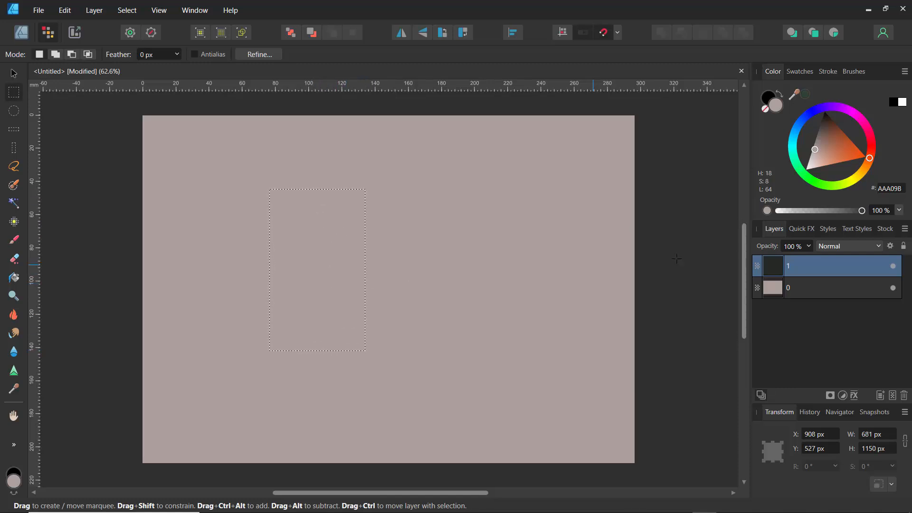
pyautogui.moveTo(815, 143); pyautogui.dragTo(817, 131)
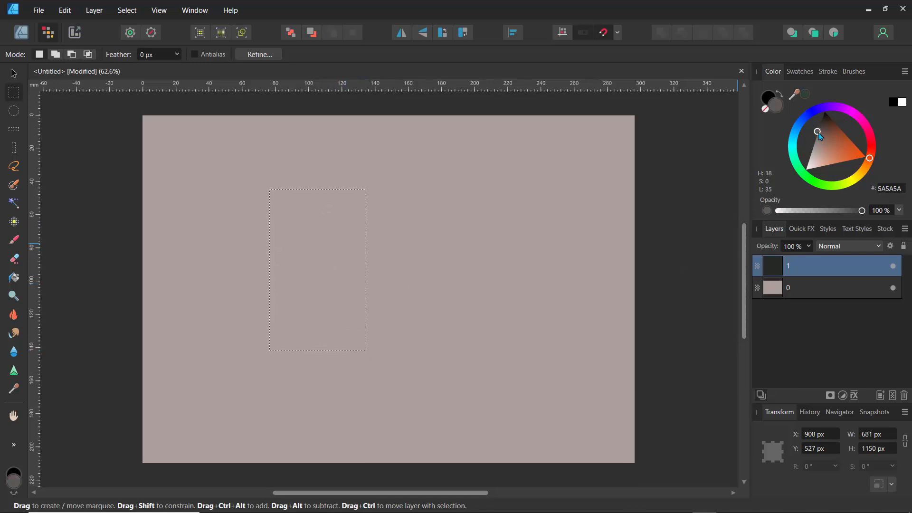
pyautogui.click(14, 277)
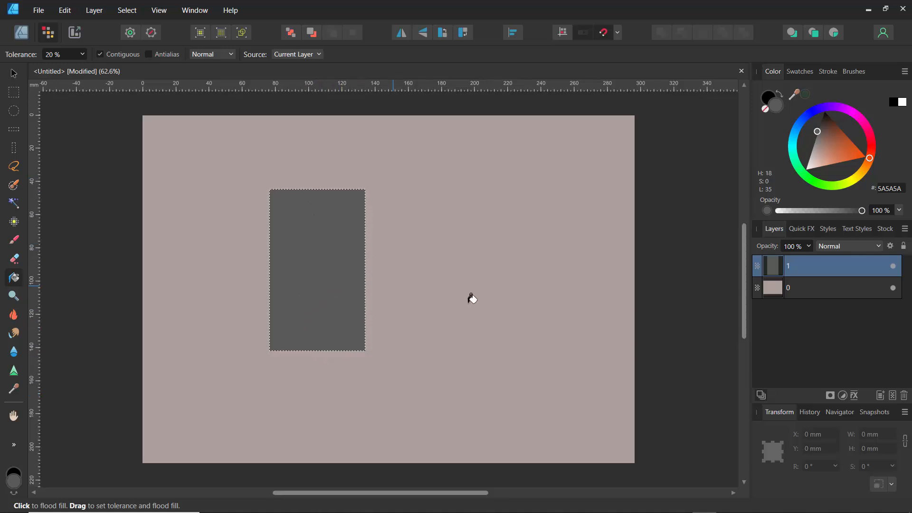
# Step: Mask layer 1 to the rectangular selection and paint two black diagonal brush strokes across the layer's pixel content
pyautogui.click(831, 396)
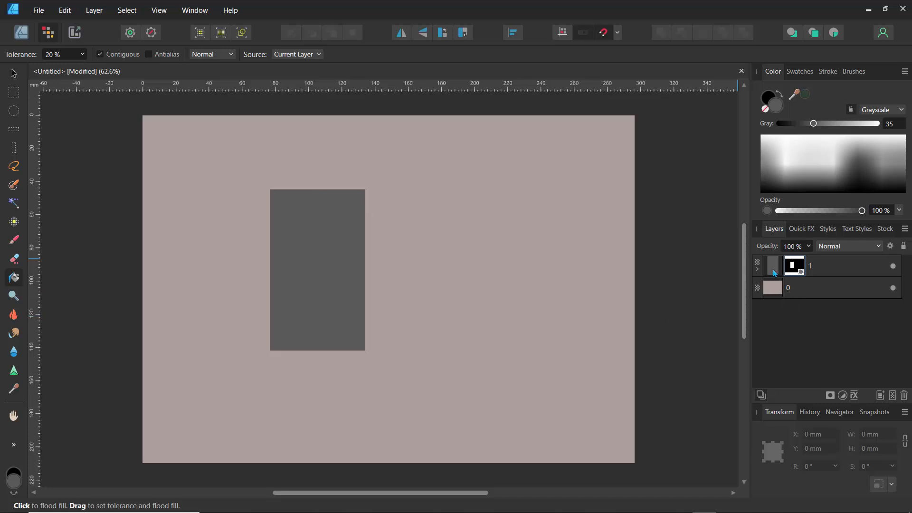
pyautogui.click(774, 273)
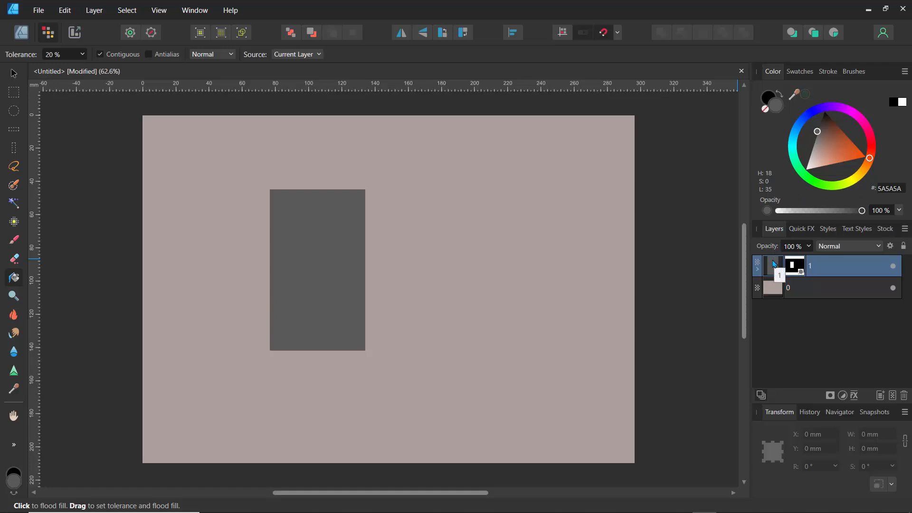
pyautogui.click(15, 243)
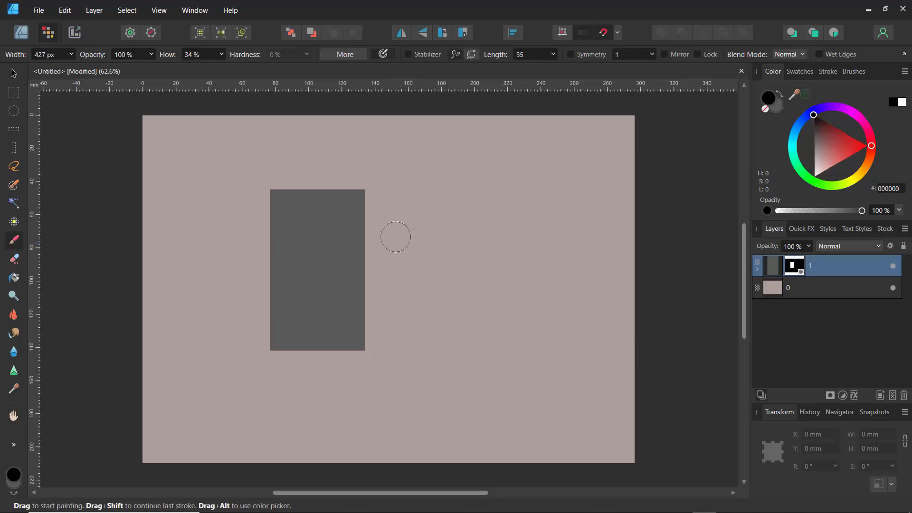
pyautogui.moveTo(403, 291); pyautogui.dragTo(167, 177)
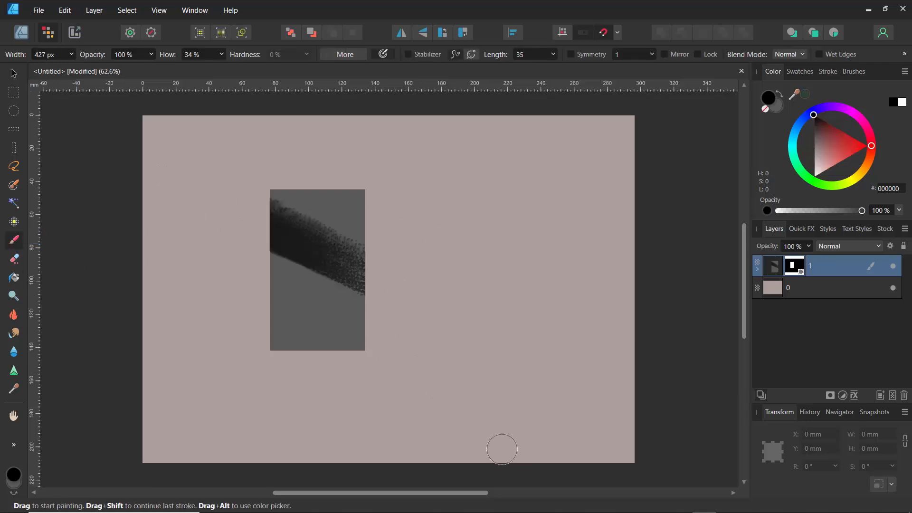
pyautogui.moveTo(559, 510)
pyautogui.moveTo(220, 247); pyautogui.dragTo(577, 432)
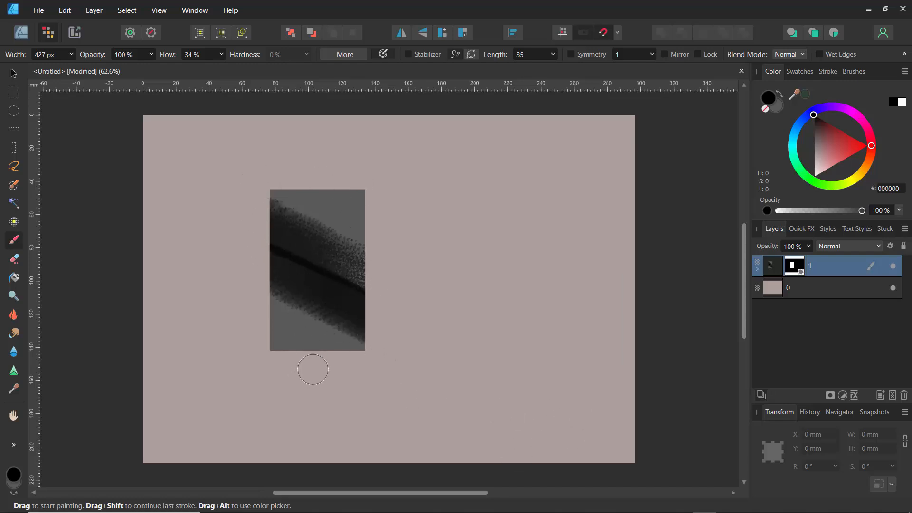
# Step: Paint over the masked rectangle on layer 1 in dark red A30000 and ochre DDBA71, covering its right side with ochre
pyautogui.moveTo(833, 135); pyautogui.dragTo(847, 135)
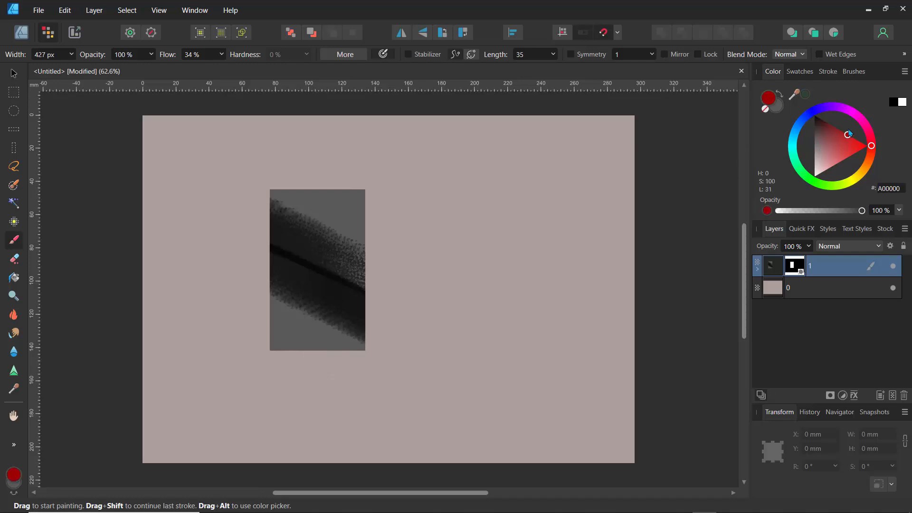
pyautogui.moveTo(354, 258)
pyautogui.mouseDown()
pyautogui.moveTo(312, 221)
pyautogui.moveTo(366, 280)
pyautogui.moveTo(339, 237)
pyautogui.moveTo(349, 207)
pyautogui.moveTo(326, 233)
pyautogui.moveTo(286, 210)
pyautogui.moveTo(388, 295)
pyautogui.moveTo(323, 231)
pyautogui.moveTo(351, 267)
pyautogui.moveTo(321, 272)
pyautogui.moveTo(262, 250)
pyautogui.moveTo(356, 301)
pyautogui.mouseUp()
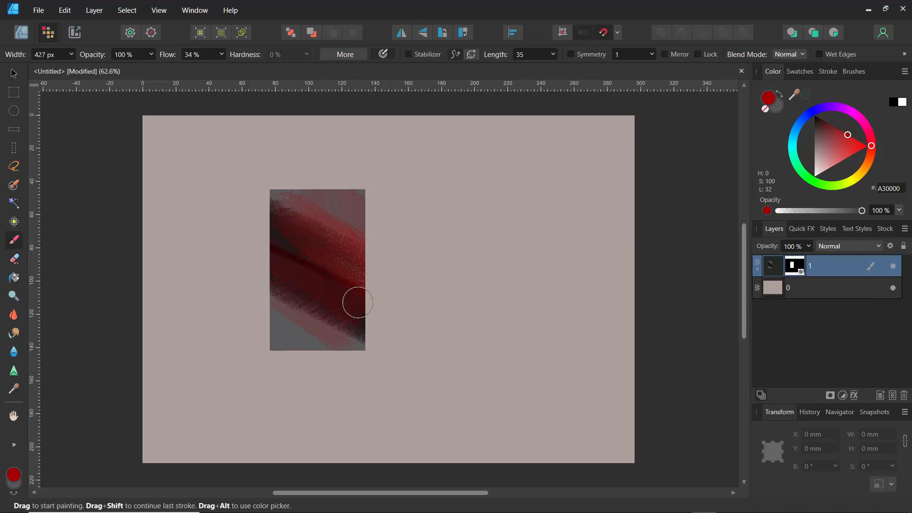
pyautogui.click(838, 155)
pyautogui.moveTo(857, 177); pyautogui.dragTo(862, 171)
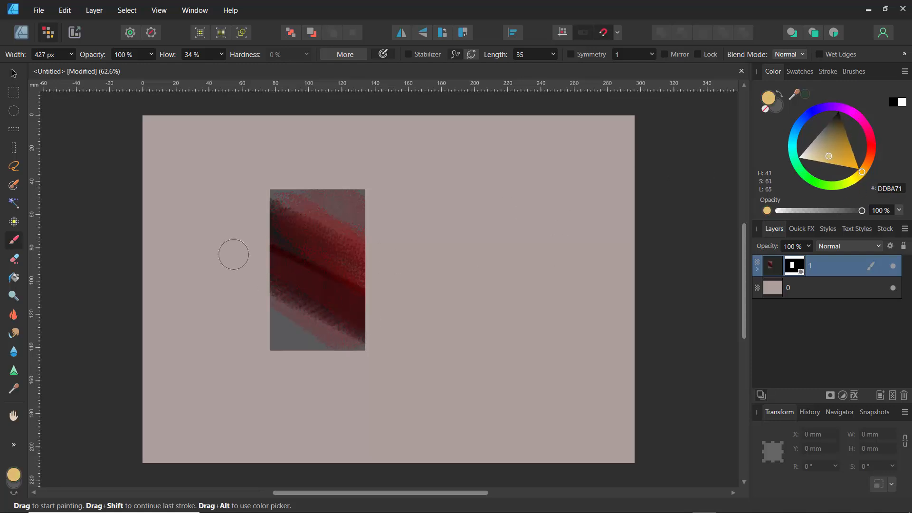
pyautogui.moveTo(234, 255)
pyautogui.mouseDown()
pyautogui.moveTo(327, 279)
pyautogui.moveTo(316, 305)
pyautogui.moveTo(332, 333)
pyautogui.moveTo(282, 352)
pyautogui.moveTo(350, 312)
pyautogui.moveTo(336, 251)
pyautogui.moveTo(354, 210)
pyautogui.moveTo(350, 183)
pyautogui.moveTo(330, 238)
pyautogui.moveTo(302, 183)
pyautogui.moveTo(266, 202)
pyautogui.moveTo(267, 306)
pyautogui.moveTo(279, 349)
pyautogui.moveTo(325, 349)
pyautogui.moveTo(258, 348)
pyautogui.moveTo(356, 178)
pyautogui.moveTo(371, 332)
pyautogui.moveTo(355, 242)
pyautogui.mouseUp()
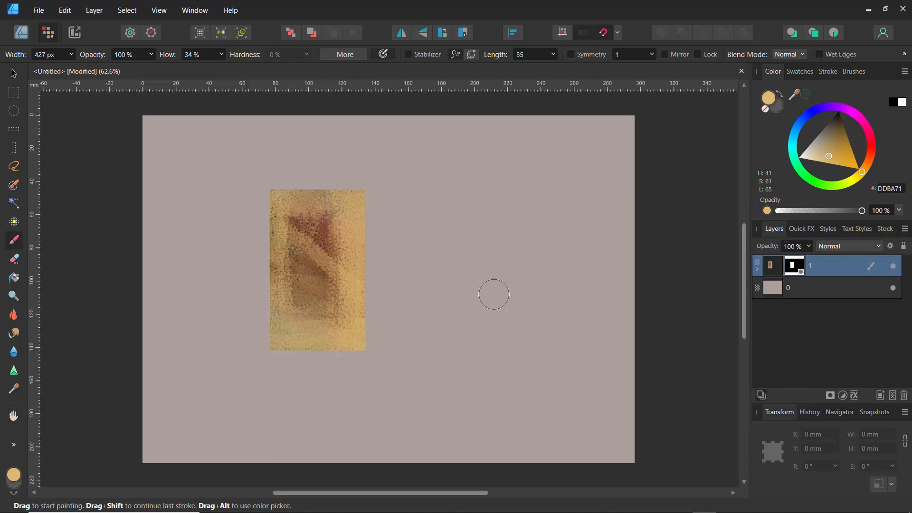
pyautogui.hotkey('ctrl', 'z')
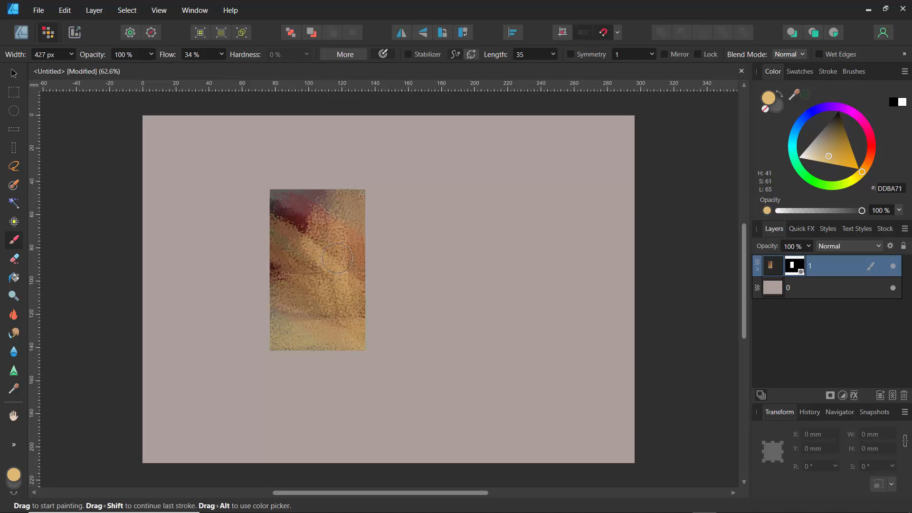
pyautogui.moveTo(358, 329)
pyautogui.mouseDown()
pyautogui.moveTo(289, 340)
pyautogui.moveTo(321, 341)
pyautogui.moveTo(263, 333)
pyautogui.moveTo(259, 321)
pyautogui.moveTo(350, 310)
pyautogui.moveTo(206, 291)
pyautogui.moveTo(360, 287)
pyautogui.moveTo(306, 282)
pyautogui.moveTo(343, 174)
pyautogui.moveTo(344, 280)
pyautogui.moveTo(351, 188)
pyautogui.moveTo(347, 344)
pyautogui.mouseUp()
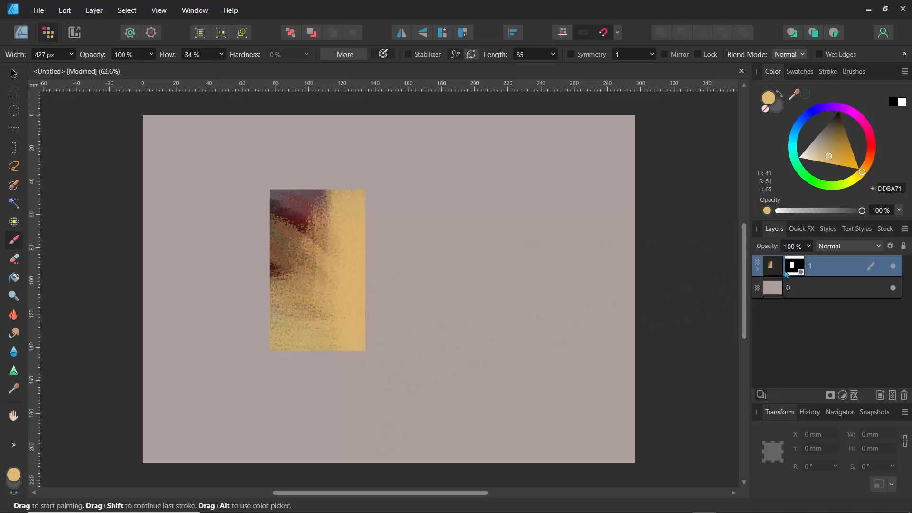
# Step: Paint black on layer 1's mask along the rectangle's right side to hide that part
pyautogui.click(792, 267)
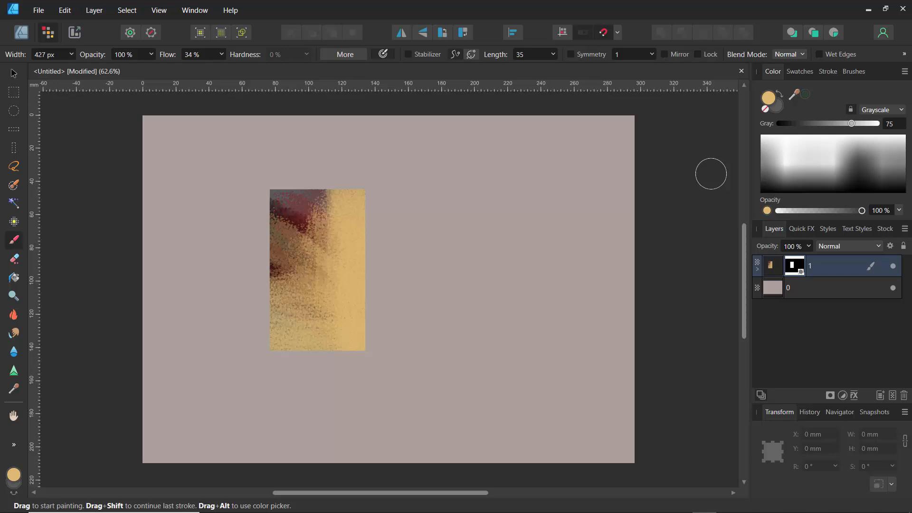
pyautogui.press('d')
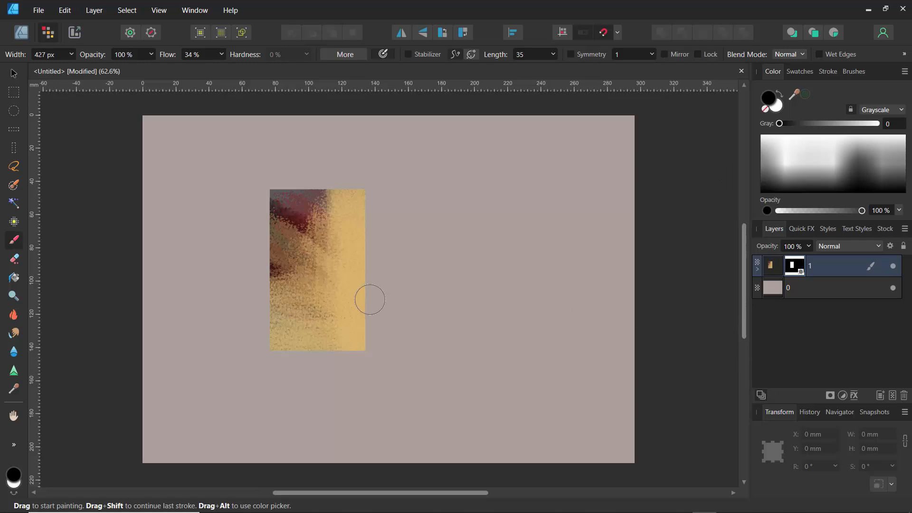
pyautogui.moveTo(364, 306)
pyautogui.mouseDown()
pyautogui.moveTo(327, 245)
pyautogui.moveTo(333, 269)
pyautogui.moveTo(342, 261)
pyautogui.moveTo(353, 346)
pyautogui.moveTo(353, 246)
pyautogui.moveTo(354, 352)
pyautogui.moveTo(361, 235)
pyautogui.moveTo(364, 343)
pyautogui.moveTo(361, 165)
pyautogui.moveTo(357, 260)
pyautogui.moveTo(349, 187)
pyautogui.moveTo(347, 261)
pyautogui.moveTo(342, 203)
pyautogui.moveTo(347, 250)
pyautogui.moveTo(356, 200)
pyautogui.moveTo(362, 301)
pyautogui.moveTo(356, 168)
pyautogui.moveTo(362, 307)
pyautogui.moveTo(349, 191)
pyautogui.moveTo(396, 389)
pyautogui.mouseUp()
pyautogui.moveTo(453, 509)
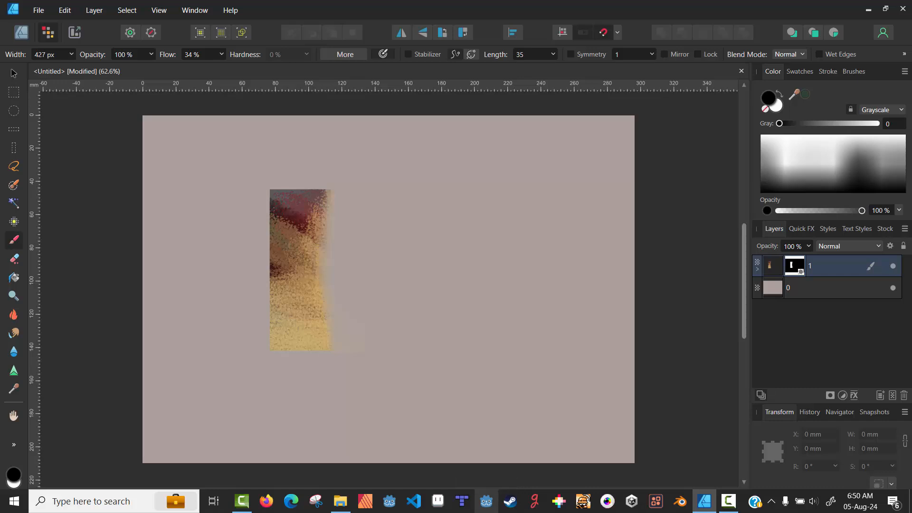
# Step: Paint white on layer 1's mask to reveal the hidden content along and beyond the rectangle's right side
pyautogui.press('x')
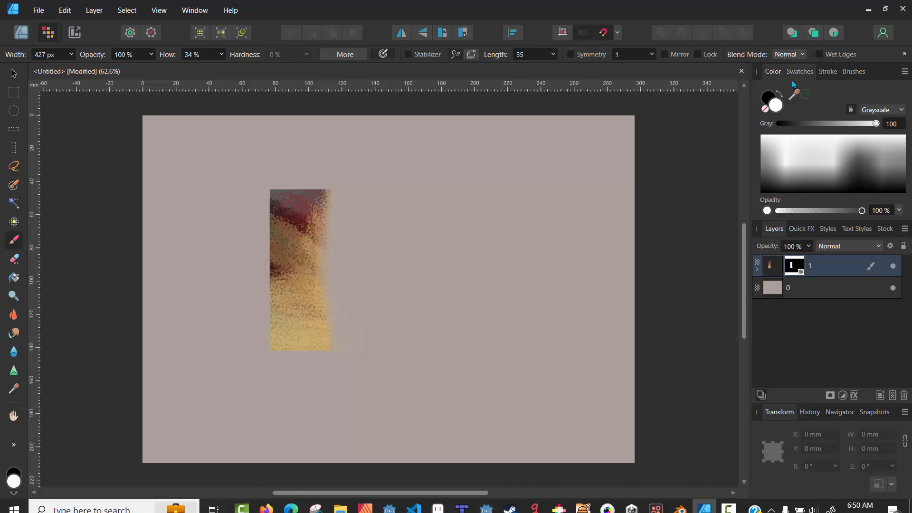
pyautogui.click(782, 96)
pyautogui.click(783, 96)
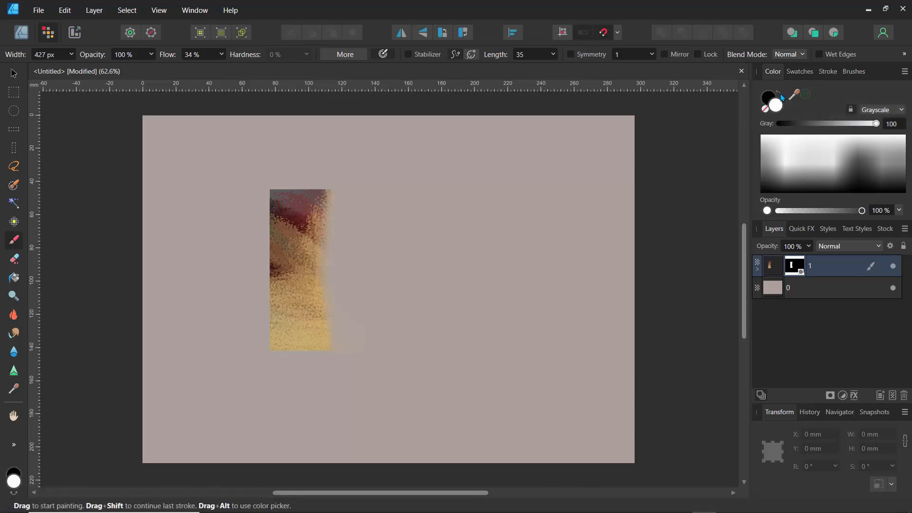
pyautogui.click(782, 96)
pyautogui.click(782, 95)
pyautogui.click(787, 91)
pyautogui.click(787, 90)
pyautogui.moveTo(332, 198)
pyautogui.mouseDown()
pyautogui.moveTo(333, 323)
pyautogui.moveTo(330, 210)
pyautogui.moveTo(334, 310)
pyautogui.moveTo(327, 243)
pyautogui.moveTo(322, 277)
pyautogui.moveTo(322, 257)
pyautogui.moveTo(344, 287)
pyautogui.moveTo(354, 225)
pyautogui.moveTo(334, 272)
pyautogui.moveTo(329, 252)
pyautogui.moveTo(341, 223)
pyautogui.moveTo(349, 288)
pyautogui.moveTo(362, 200)
pyautogui.moveTo(358, 326)
pyautogui.moveTo(354, 178)
pyautogui.moveTo(334, 279)
pyautogui.moveTo(324, 180)
pyautogui.moveTo(319, 267)
pyautogui.moveTo(318, 210)
pyautogui.moveTo(321, 282)
pyautogui.moveTo(332, 218)
pyautogui.moveTo(330, 310)
pyautogui.moveTo(331, 249)
pyautogui.moveTo(339, 204)
pyautogui.moveTo(335, 268)
pyautogui.moveTo(351, 182)
pyautogui.moveTo(328, 273)
pyautogui.mouseUp()
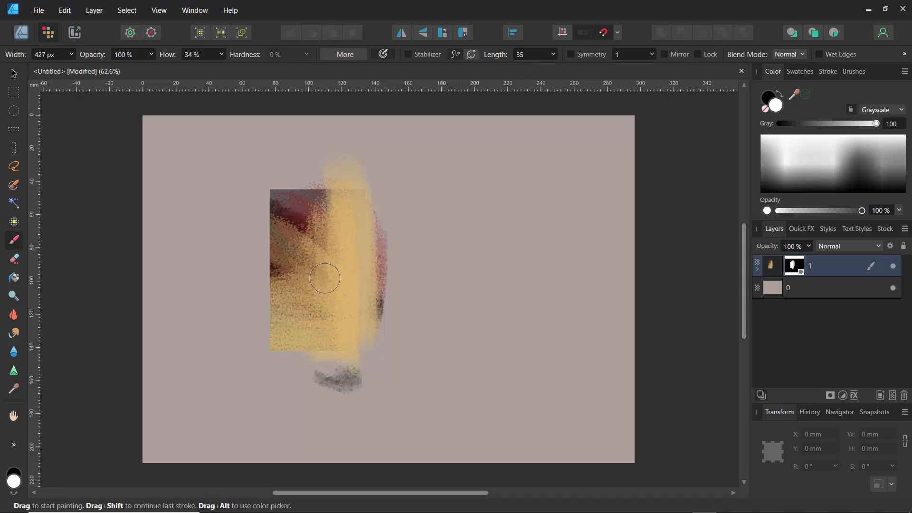
# Step: Undo the white and black brush strokes painted on layer 1's mask
pyautogui.hotkey('ctrl', 'z')
pyautogui.hotkey('ctrl', 'z')
pyautogui.hotkey('ctrl', 'z')
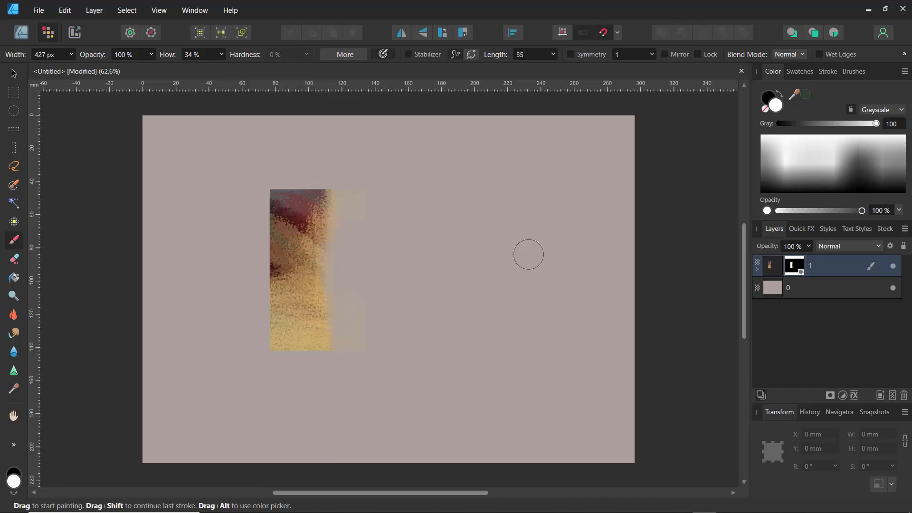
pyautogui.hotkey('ctrl', 'shift', 'z')
pyautogui.hotkey('ctrl', 'shift', 'z')
pyautogui.hotkey('ctrl', 'shift', 'z')
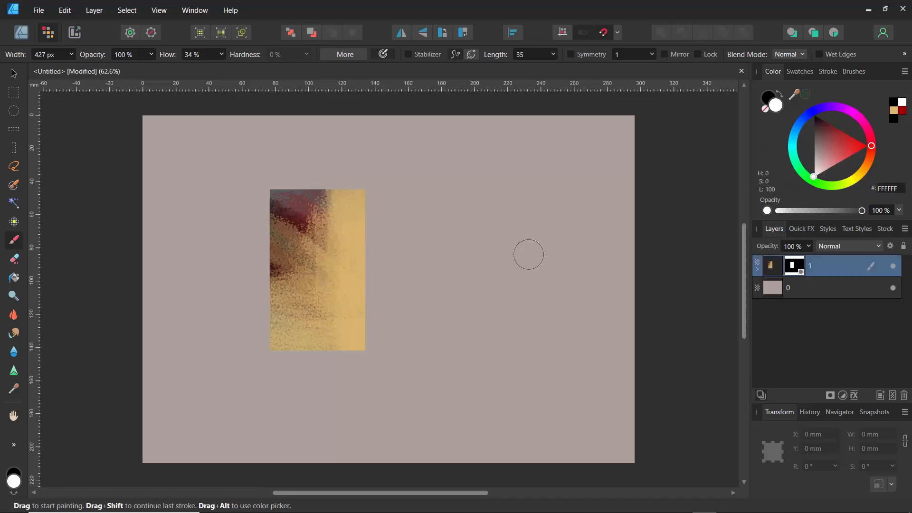
# Step: Undo the coloured brush strokes on layer 1 back to the plain dark grey masked rectangle
pyautogui.hotkey('ctrl', 'z')
pyautogui.hotkey('ctrl', 'z')
pyautogui.hotkey('ctrl', 'z')
pyautogui.hotkey('ctrl', 'z')
pyautogui.hotkey('ctrl', 'z')
pyautogui.hotkey('ctrl', 'z')
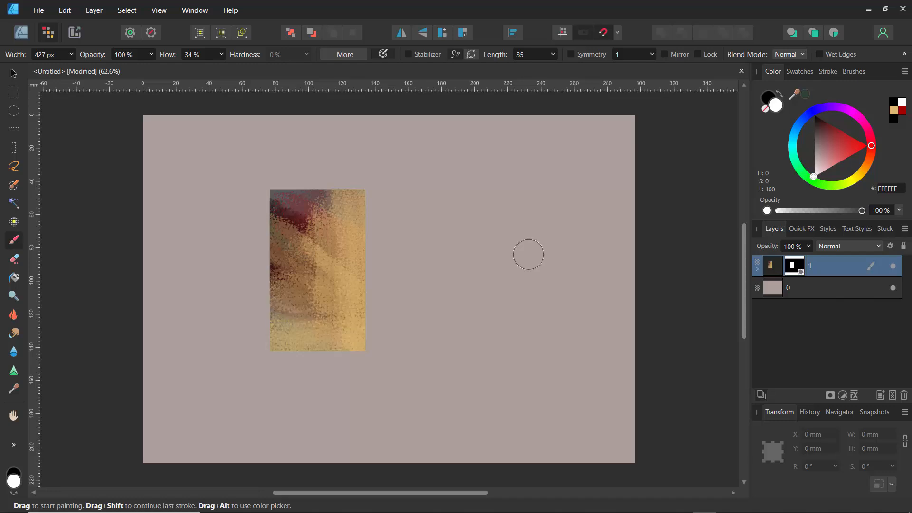
pyautogui.hotkey('ctrl', 'z')
pyautogui.hotkey('ctrl', 'z')
pyautogui.hotkey('ctrl', 'z')
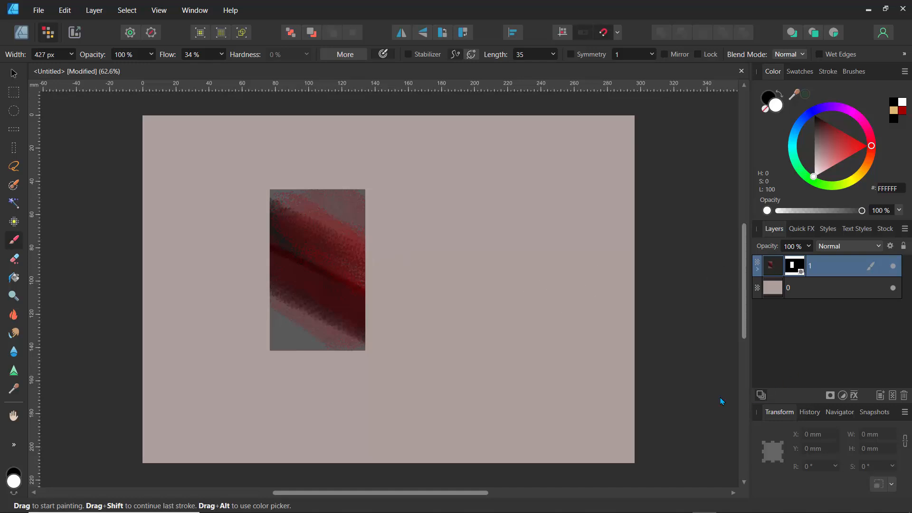
pyautogui.hotkey('ctrl', 'z')
pyautogui.hotkey('ctrl', 'z')
pyautogui.hotkey('ctrl', 'z')
pyautogui.hotkey('ctrl', 'z')
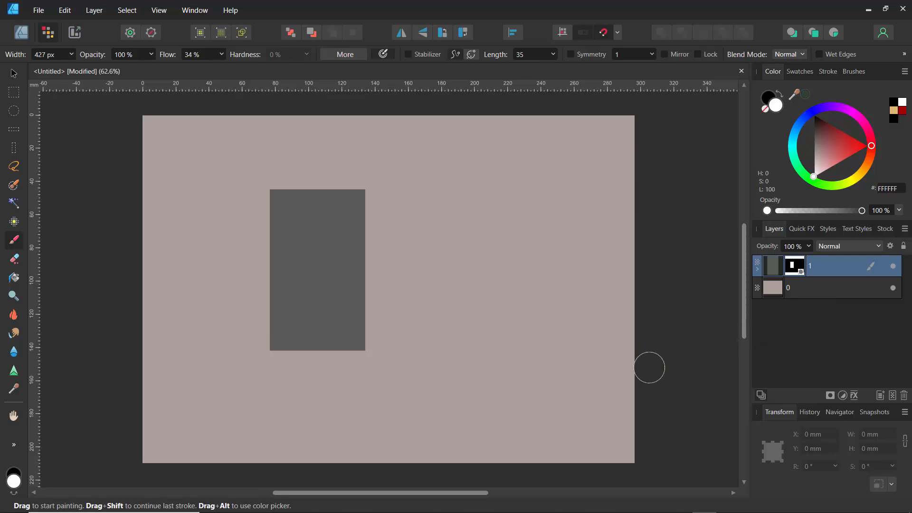
# Step: Add a new pixel layer and place it between layer 1 and layer 0
pyautogui.click(893, 396)
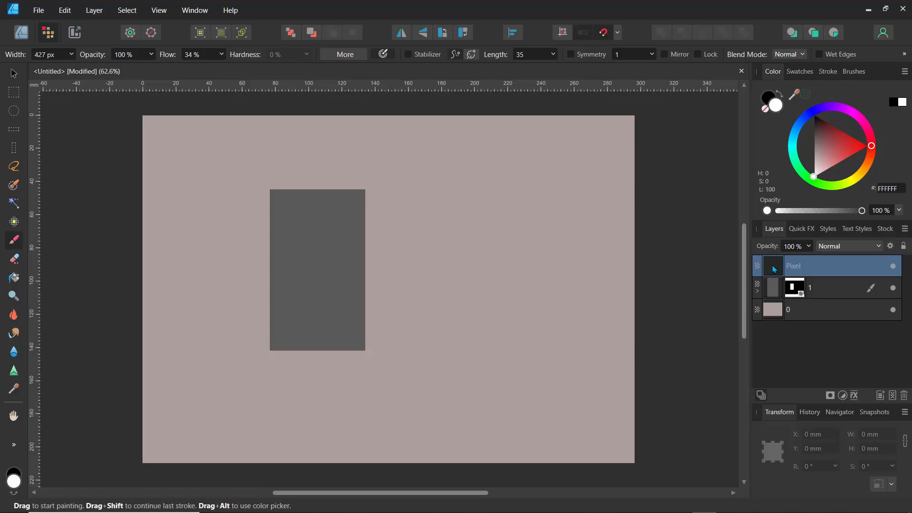
pyautogui.moveTo(774, 269); pyautogui.dragTo(775, 309)
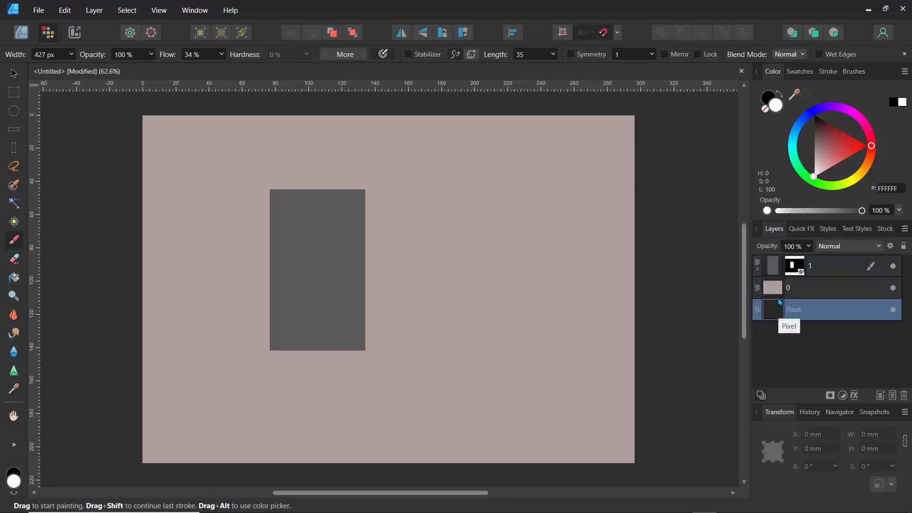
pyautogui.click(757, 269)
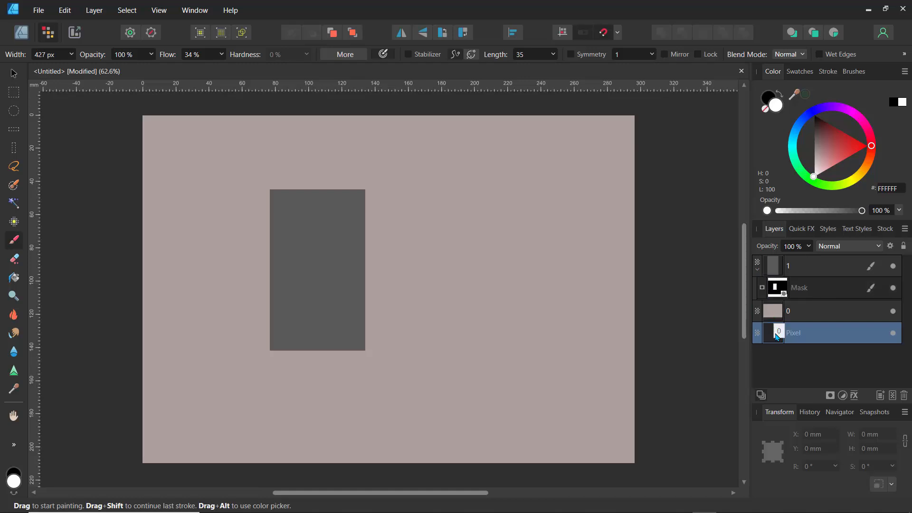
pyautogui.moveTo(777, 337)
pyautogui.mouseDown()
pyautogui.moveTo(777, 313)
pyautogui.moveTo(778, 324)
pyautogui.mouseUp()
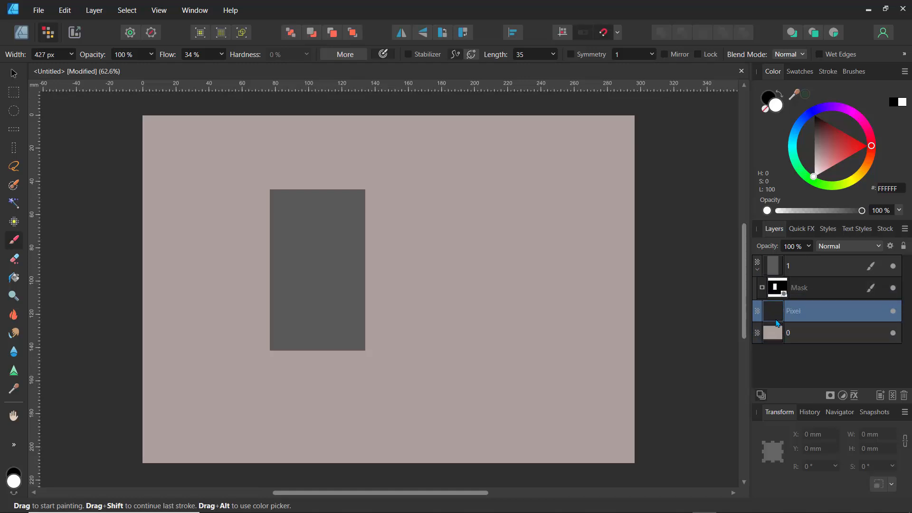
pyautogui.click(758, 270)
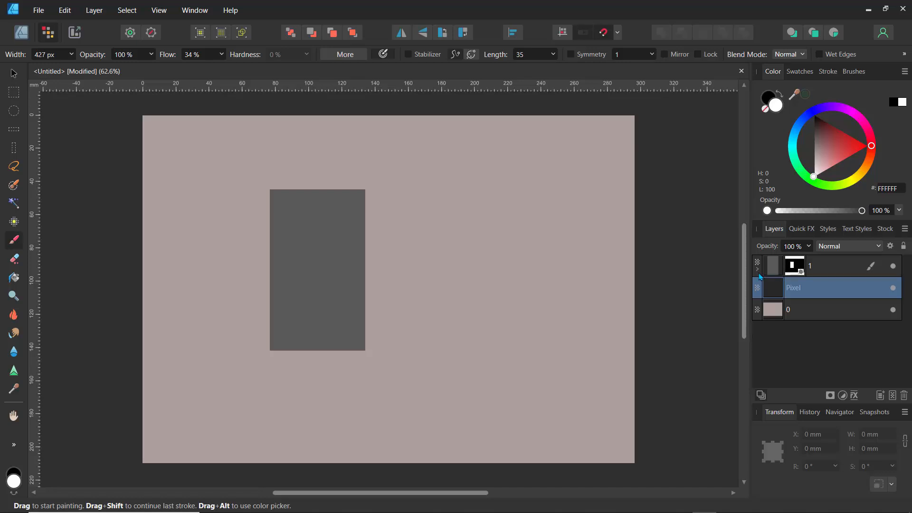
# Step: Nest the new pixel layer inside layer 1, as a child directly beneath its mask
pyautogui.moveTo(761, 276); pyautogui.dragTo(771, 284)
pyautogui.click(759, 273)
pyautogui.moveTo(771, 298); pyautogui.dragTo(770, 265)
pyautogui.click(759, 270)
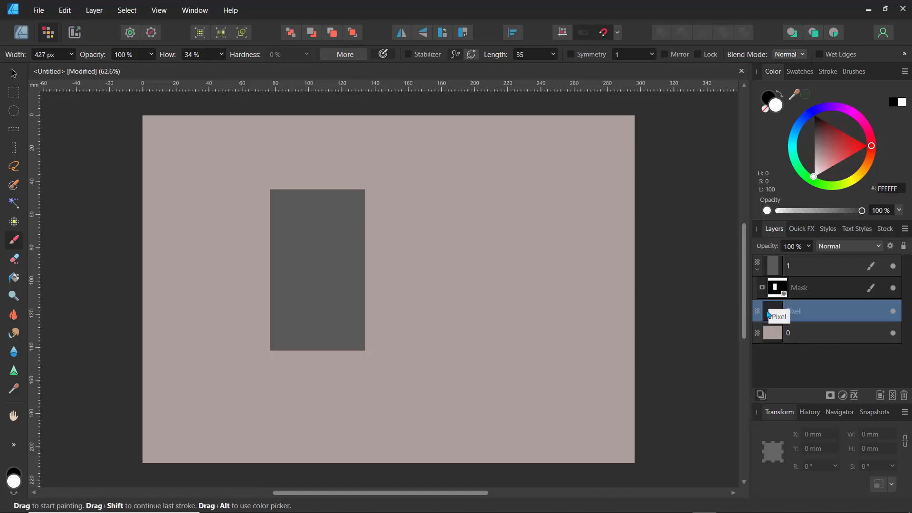
pyautogui.moveTo(769, 314); pyautogui.dragTo(784, 304)
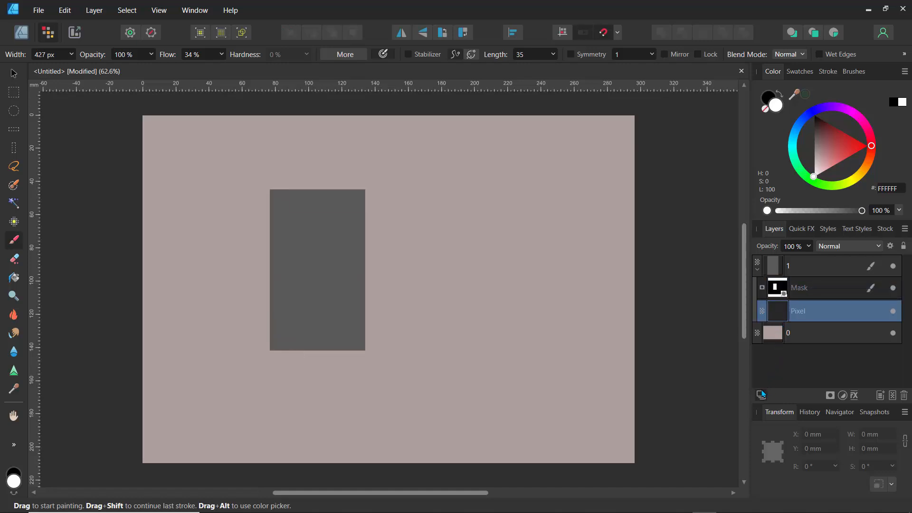
pyautogui.click(758, 269)
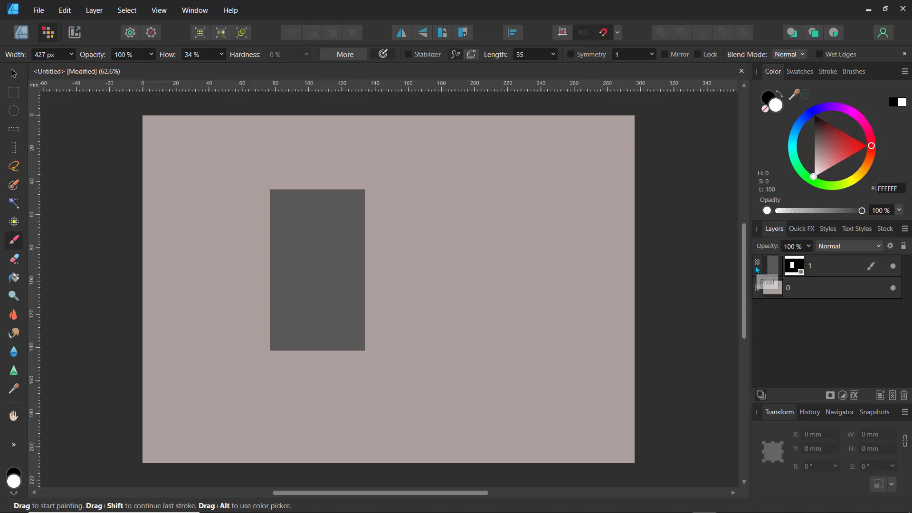
pyautogui.click(758, 270)
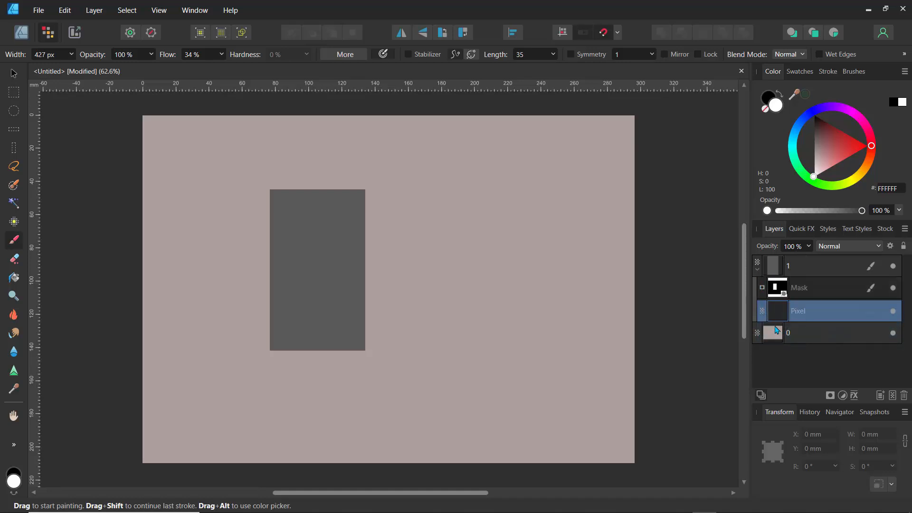
pyautogui.moveTo(777, 312)
pyautogui.mouseDown()
pyautogui.moveTo(778, 340)
pyautogui.moveTo(777, 312)
pyautogui.moveTo(789, 302)
pyautogui.mouseUp()
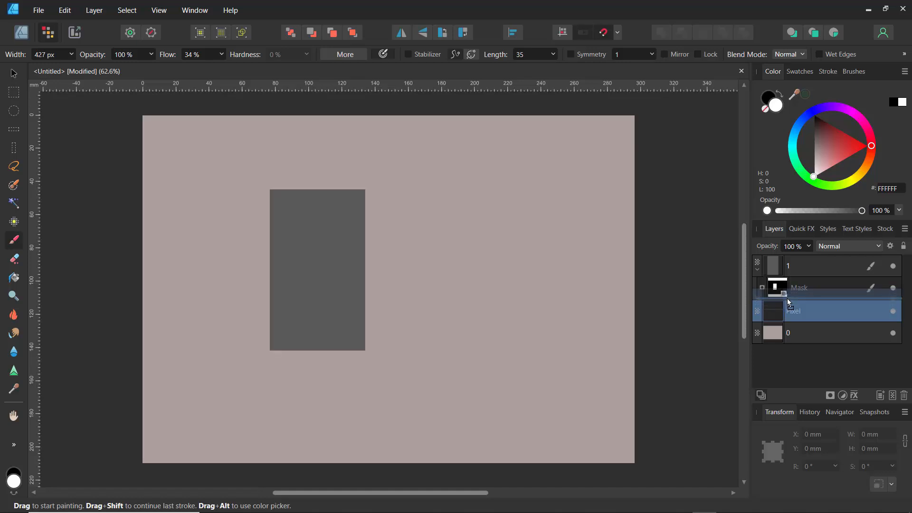
pyautogui.moveTo(789, 302); pyautogui.dragTo(792, 309)
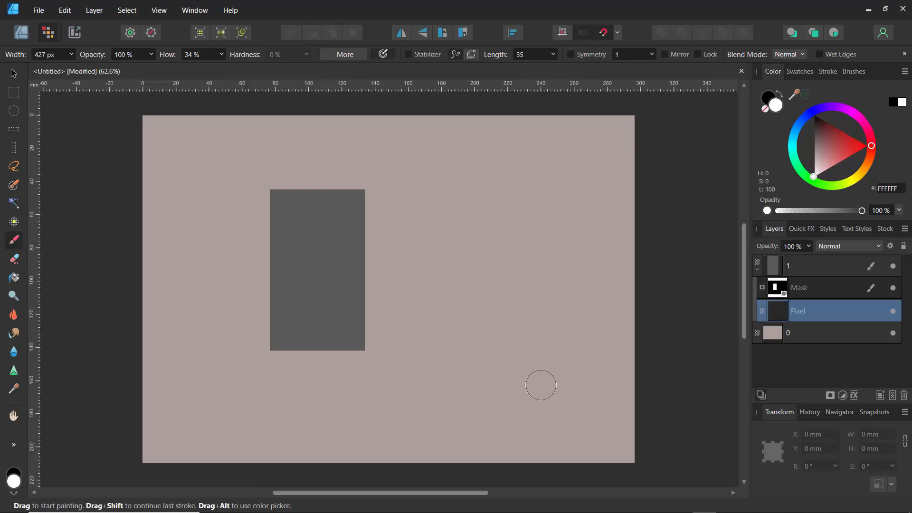
# Step: Try nesting the pixel layer inside layer 1's mask, then undo the move
pyautogui.moveTo(779, 314); pyautogui.dragTo(787, 287)
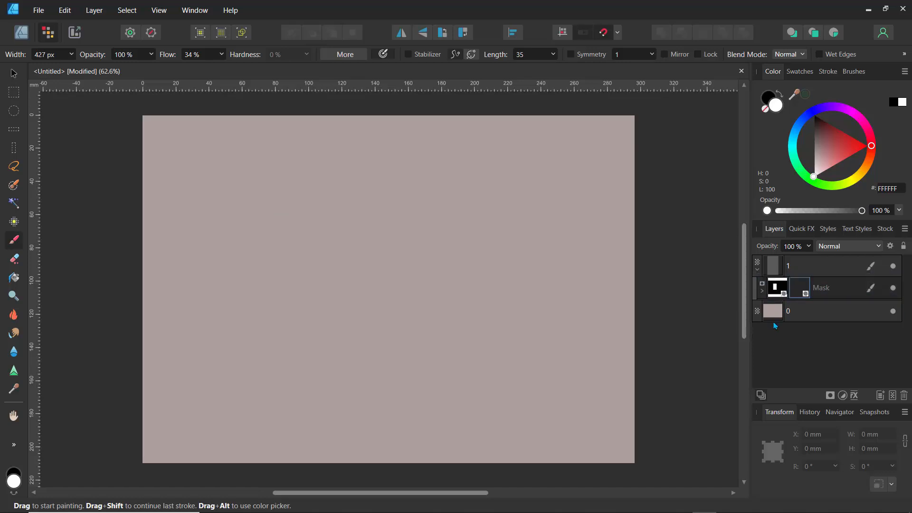
pyautogui.click(762, 292)
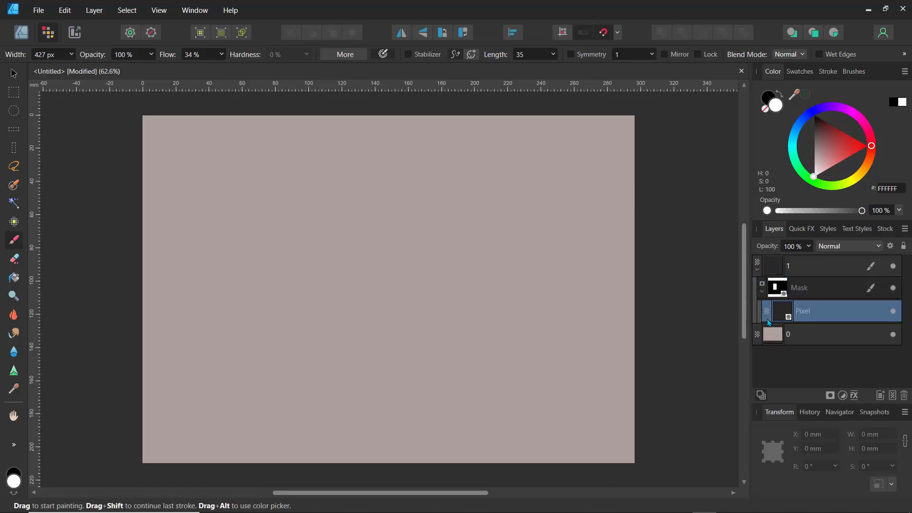
pyautogui.hotkey('ctrl', 'z')
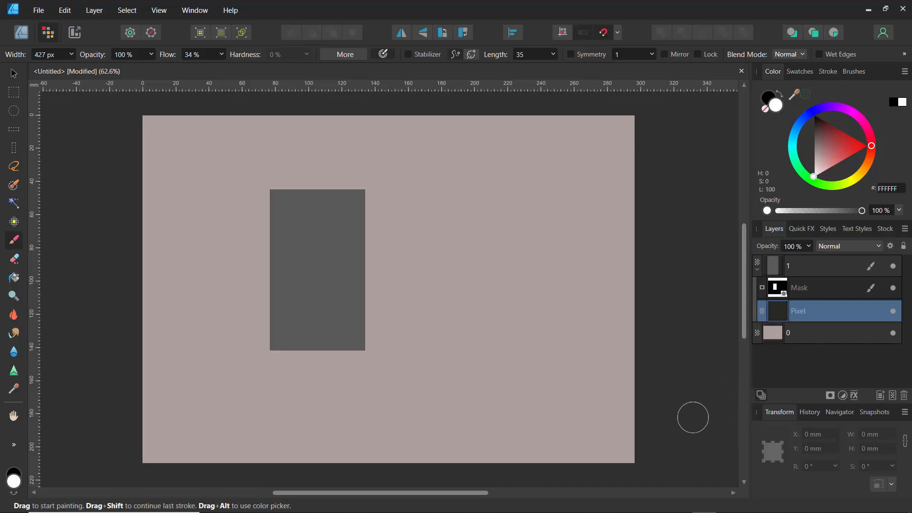
# Step: Paint over the whole masked rectangle in olive green 8C9E31 on the nested pixel layer
pyautogui.moveTo(856, 185); pyautogui.dragTo(849, 184)
pyautogui.click(839, 148)
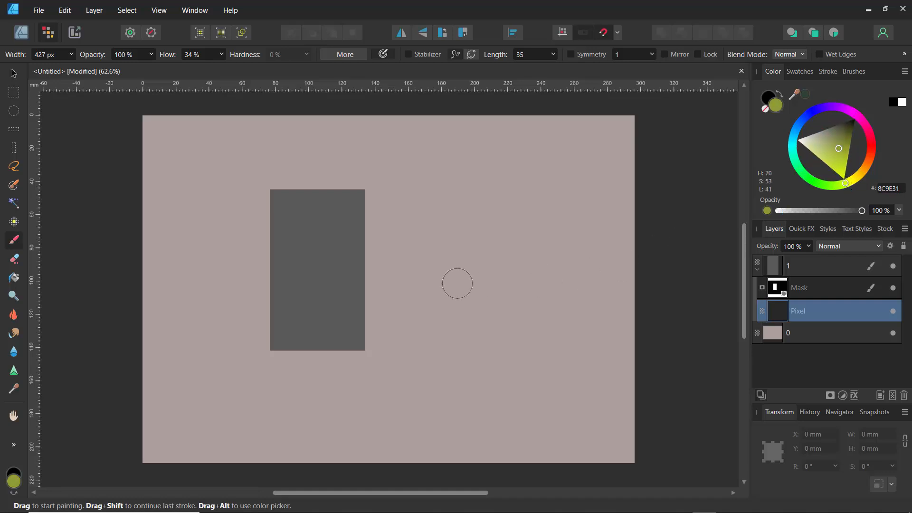
pyautogui.moveTo(287, 190)
pyautogui.mouseDown()
pyautogui.moveTo(367, 268)
pyautogui.moveTo(279, 194)
pyautogui.moveTo(314, 224)
pyautogui.moveTo(328, 213)
pyautogui.moveTo(320, 179)
pyautogui.moveTo(380, 218)
pyautogui.moveTo(358, 202)
pyautogui.moveTo(316, 200)
pyautogui.moveTo(362, 294)
pyautogui.moveTo(265, 214)
pyautogui.moveTo(363, 319)
pyautogui.moveTo(283, 267)
pyautogui.moveTo(316, 355)
pyautogui.moveTo(248, 314)
pyautogui.moveTo(362, 410)
pyautogui.mouseUp()
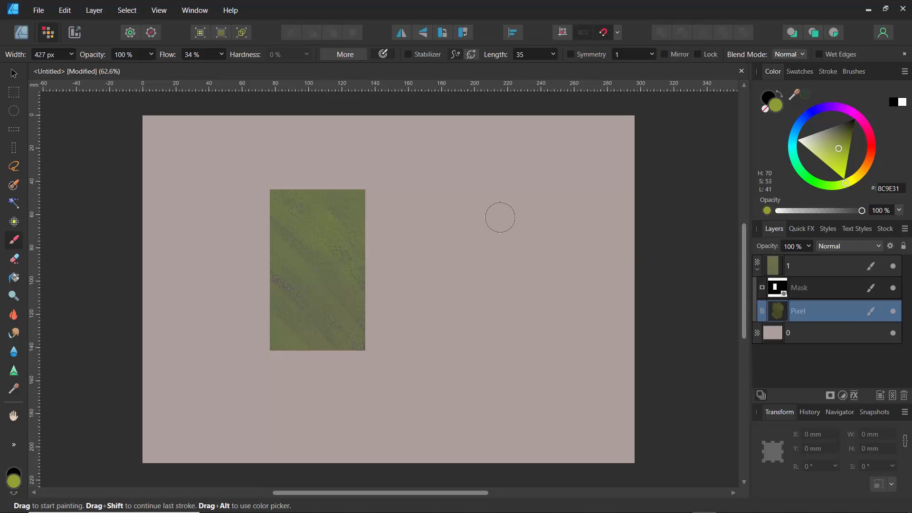
# Step: Add a second pixel layer inside layer 1, naming the painted nested layer 0 and the new one above it 1
pyautogui.click(892, 395)
pyautogui.doubleClick(803, 334)
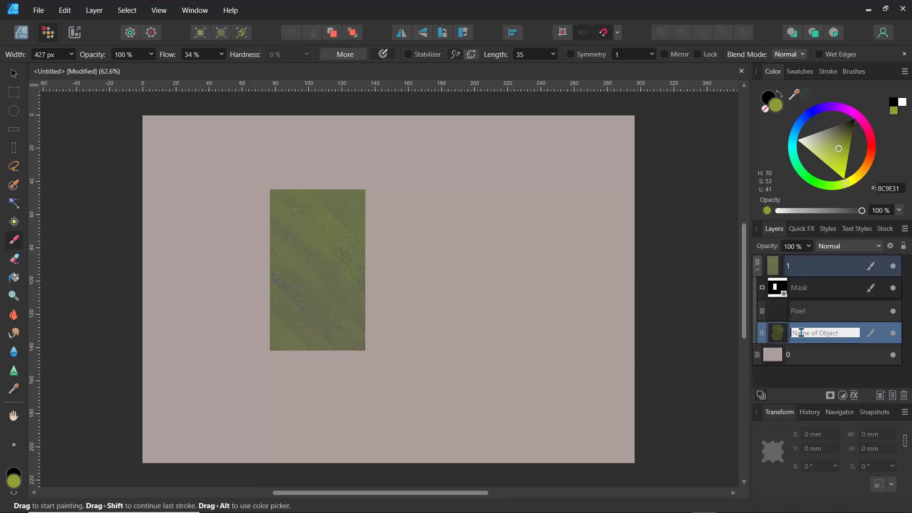
pyautogui.write('0')
pyautogui.press('Return')
pyautogui.click(785, 318)
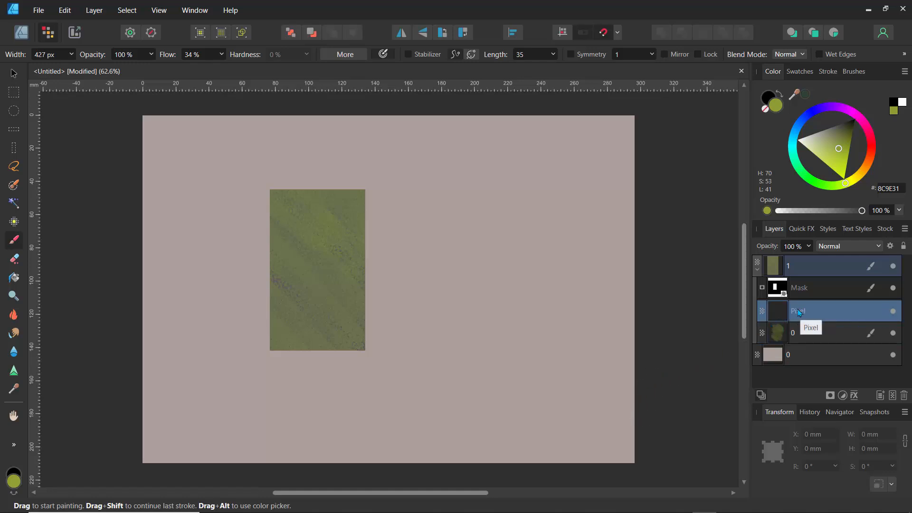
pyautogui.doubleClick(799, 312)
pyautogui.write('1')
pyautogui.press('Return')
# Step: On nested layer 1, paint olive 65640D diagonally across the rectangle's upper right and dark olive 3D3C0B over its right side
pyautogui.moveTo(839, 150); pyautogui.dragTo(848, 141)
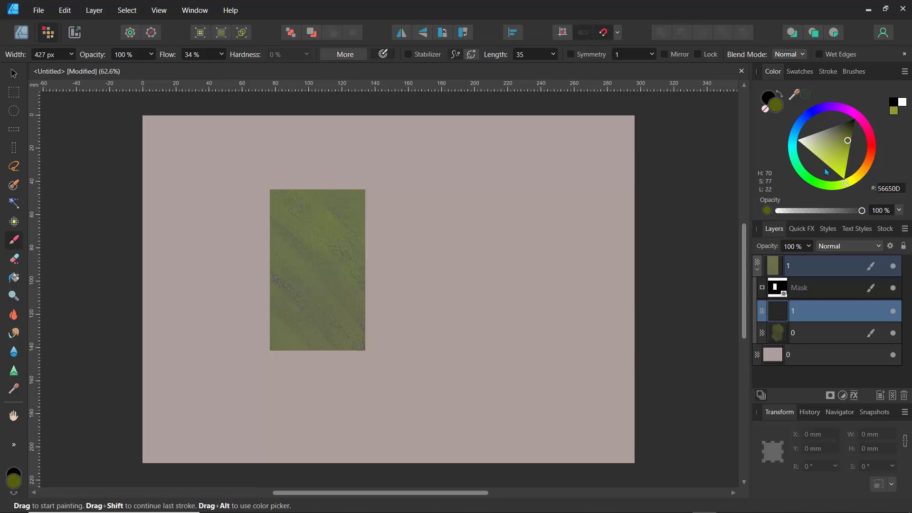
pyautogui.moveTo(851, 187); pyautogui.dragTo(857, 195)
pyautogui.moveTo(310, 210)
pyautogui.mouseDown()
pyautogui.moveTo(341, 238)
pyautogui.moveTo(331, 219)
pyautogui.moveTo(343, 222)
pyautogui.moveTo(321, 181)
pyautogui.moveTo(363, 210)
pyautogui.moveTo(348, 244)
pyautogui.mouseUp()
pyautogui.moveTo(374, 299); pyautogui.dragTo(436, 342)
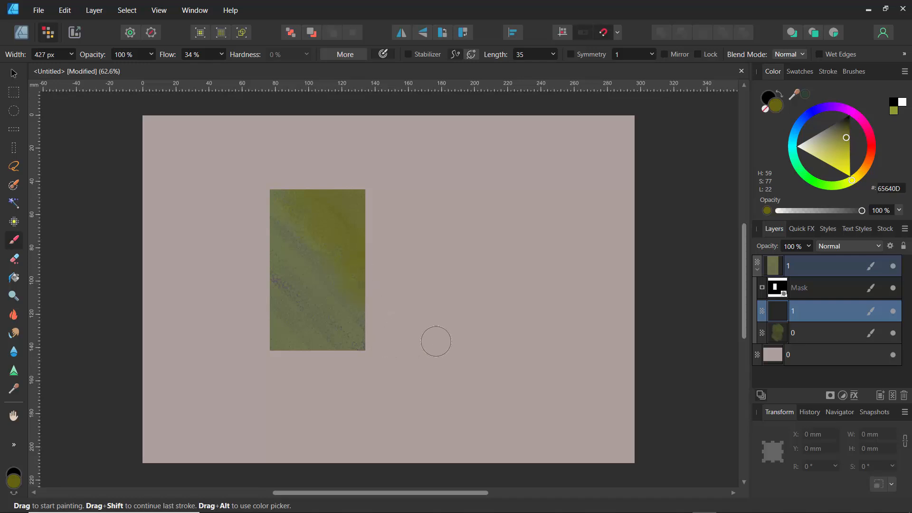
pyautogui.moveTo(846, 138); pyautogui.dragTo(847, 128)
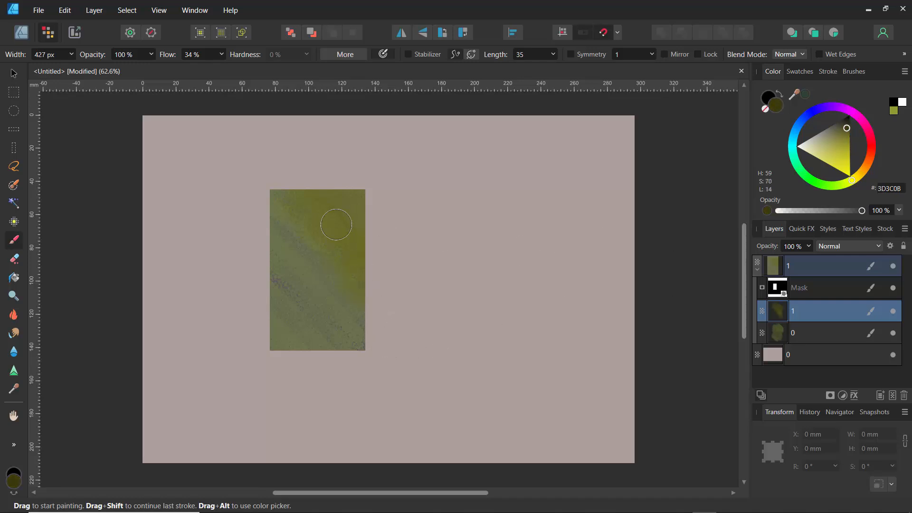
pyautogui.moveTo(332, 220)
pyautogui.mouseDown()
pyautogui.moveTo(336, 262)
pyautogui.moveTo(350, 210)
pyautogui.moveTo(357, 268)
pyautogui.moveTo(354, 202)
pyautogui.moveTo(360, 335)
pyautogui.mouseUp()
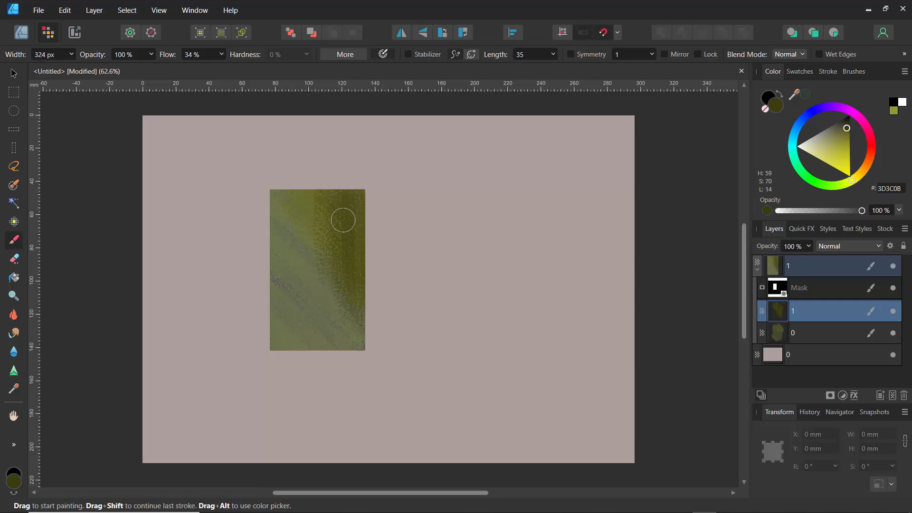
pyautogui.moveTo(342, 216)
pyautogui.mouseDown()
pyautogui.moveTo(356, 242)
pyautogui.moveTo(358, 228)
pyautogui.moveTo(364, 358)
pyautogui.moveTo(349, 223)
pyautogui.moveTo(347, 332)
pyautogui.moveTo(344, 195)
pyautogui.moveTo(340, 329)
pyautogui.moveTo(331, 198)
pyautogui.moveTo(319, 306)
pyautogui.moveTo(316, 190)
pyautogui.moveTo(315, 317)
pyautogui.moveTo(338, 182)
pyautogui.moveTo(346, 303)
pyautogui.moveTo(326, 186)
pyautogui.moveTo(325, 240)
pyautogui.moveTo(316, 214)
pyautogui.moveTo(310, 269)
pyautogui.moveTo(319, 192)
pyautogui.moveTo(335, 288)
pyautogui.moveTo(346, 237)
pyautogui.moveTo(344, 219)
pyautogui.moveTo(345, 338)
pyautogui.moveTo(338, 251)
pyautogui.moveTo(325, 351)
pyautogui.moveTo(322, 281)
pyautogui.moveTo(351, 292)
pyautogui.moveTo(354, 366)
pyautogui.moveTo(352, 198)
pyautogui.moveTo(355, 391)
pyautogui.moveTo(301, 292)
pyautogui.moveTo(275, 192)
pyautogui.moveTo(278, 235)
pyautogui.mouseUp()
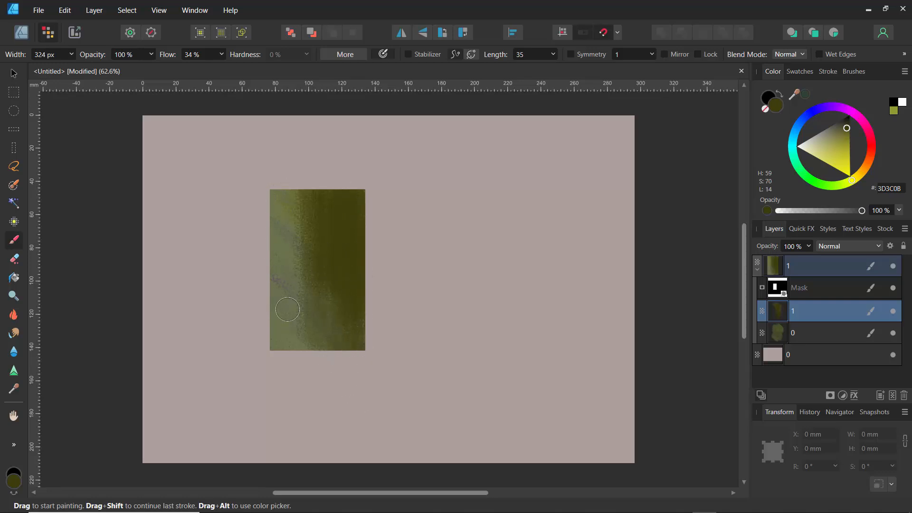
# Step: Add a third pixel layer above nested layer 1, beneath the mask, and name it 2
pyautogui.click(893, 397)
pyautogui.doubleClick(798, 313)
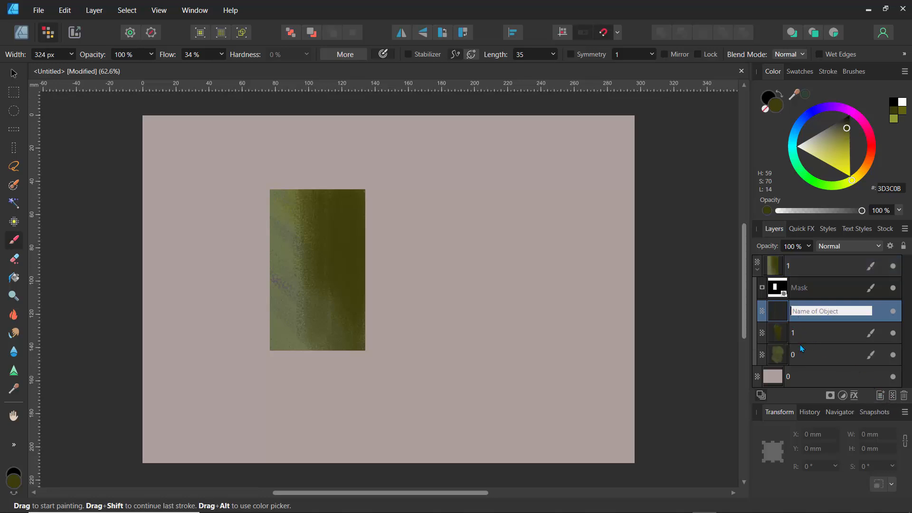
pyautogui.write('2')
pyautogui.press('Return')
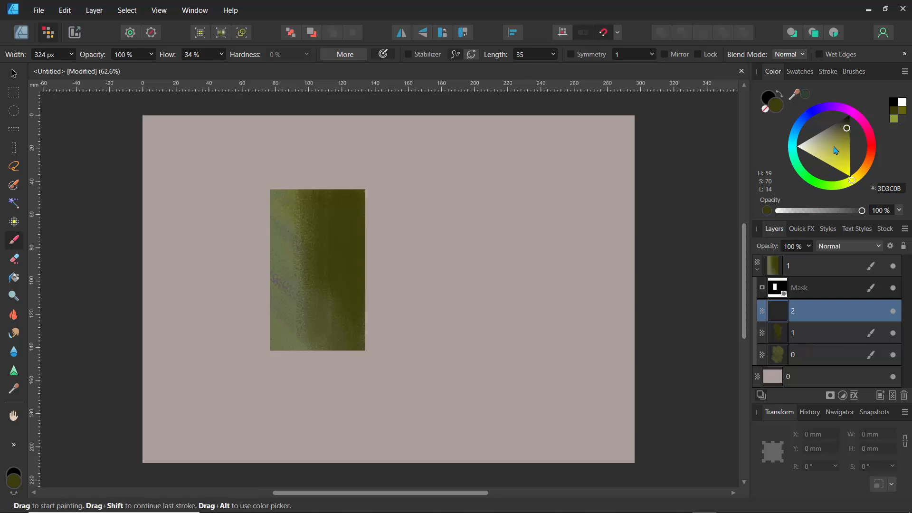
# Step: On nested layer 2, paint vertical beige D2BEA3 strokes down the rectangle's left side
pyautogui.moveTo(841, 142); pyautogui.dragTo(847, 139)
pyautogui.moveTo(858, 175)
pyautogui.mouseDown()
pyautogui.moveTo(865, 168)
pyautogui.moveTo(824, 134)
pyautogui.moveTo(812, 149)
pyautogui.mouseUp()
pyautogui.moveTo(862, 173); pyautogui.dragTo(862, 167)
pyautogui.moveTo(812, 146); pyautogui.dragTo(818, 155)
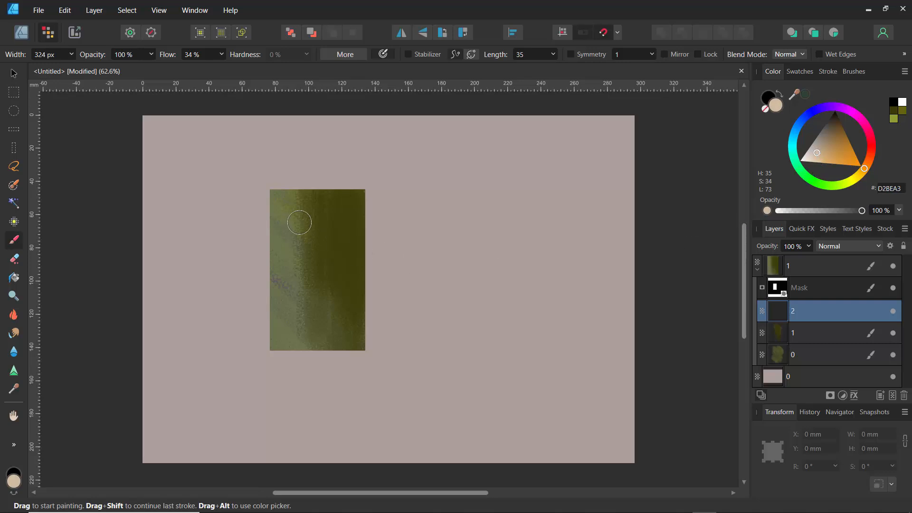
pyautogui.moveTo(302, 183)
pyautogui.mouseDown()
pyautogui.moveTo(300, 269)
pyautogui.moveTo(286, 289)
pyautogui.mouseUp()
pyautogui.moveTo(282, 196); pyautogui.dragTo(283, 350)
pyautogui.moveTo(302, 259); pyautogui.dragTo(296, 357)
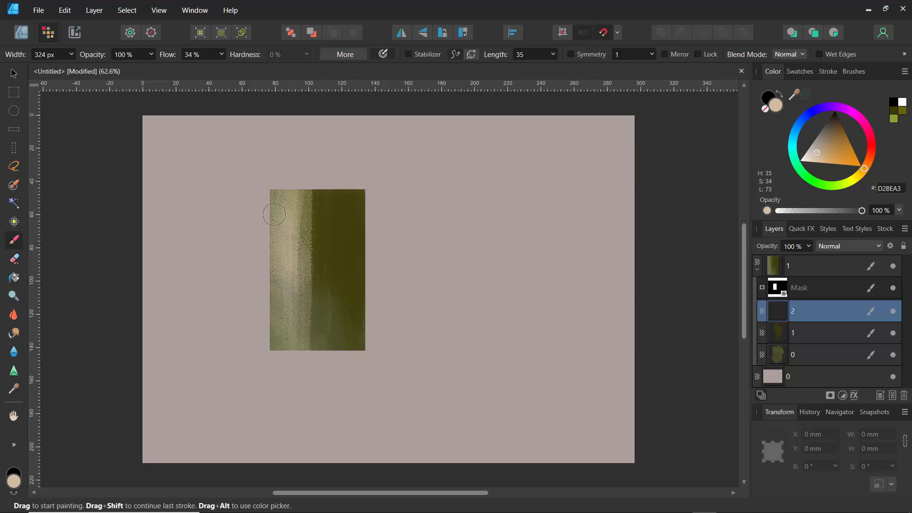
# Step: Extend the beige strokes on nested layer 2 down the rectangle's far left edge and toward its middle
pyautogui.moveTo(270, 179); pyautogui.dragTo(272, 279)
pyautogui.moveTo(272, 209); pyautogui.dragTo(270, 351)
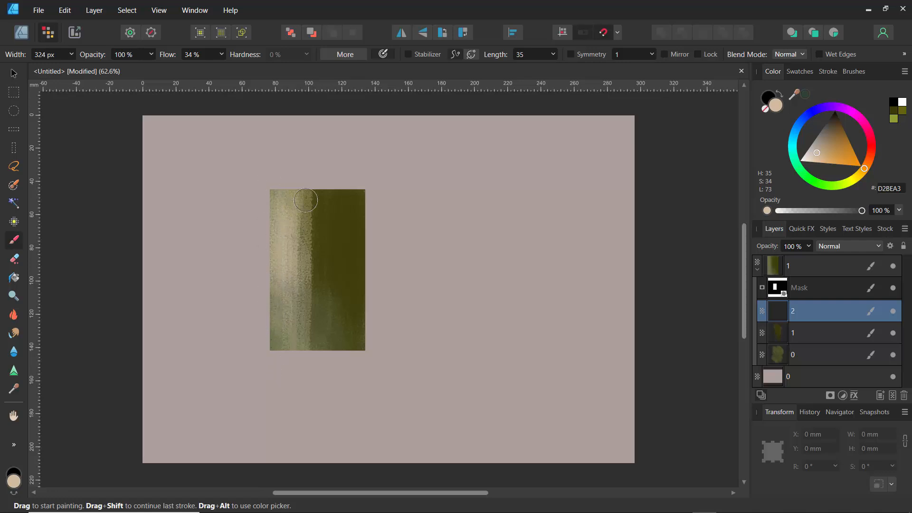
pyautogui.moveTo(305, 201); pyautogui.dragTo(309, 304)
pyautogui.moveTo(299, 271)
pyautogui.mouseDown()
pyautogui.moveTo(290, 369)
pyautogui.moveTo(282, 295)
pyautogui.moveTo(281, 335)
pyautogui.mouseUp()
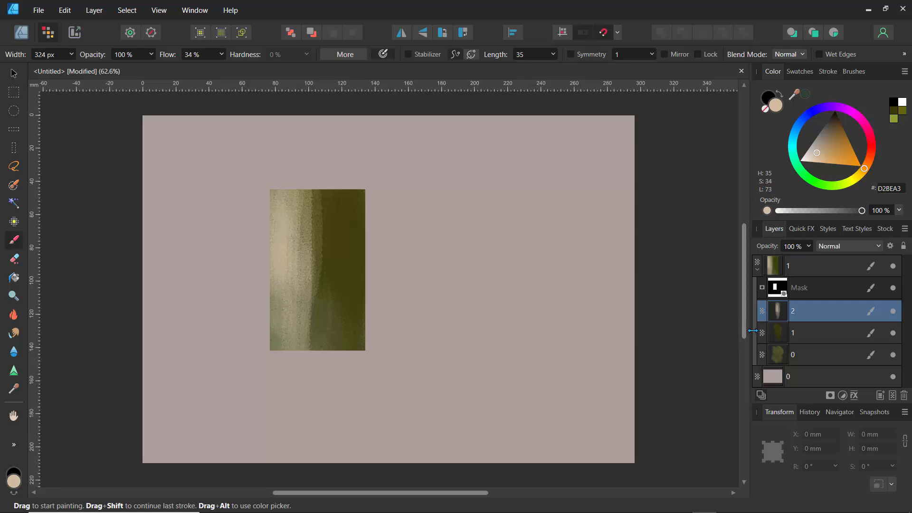
# Step: On nested layer 1, sample dark olive 3D3D0B from the canvas and paint it down the rectangle's lower middle
pyautogui.click(777, 342)
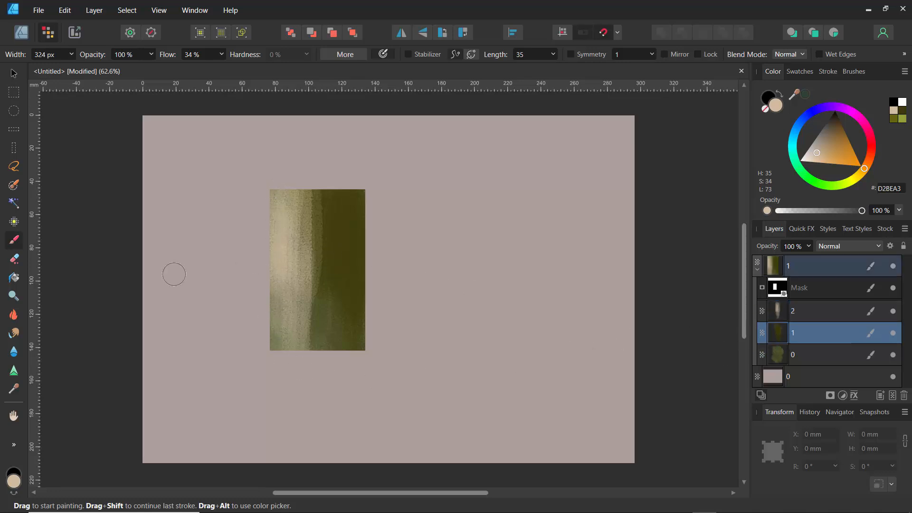
pyautogui.click(14, 389)
pyautogui.click(314, 276)
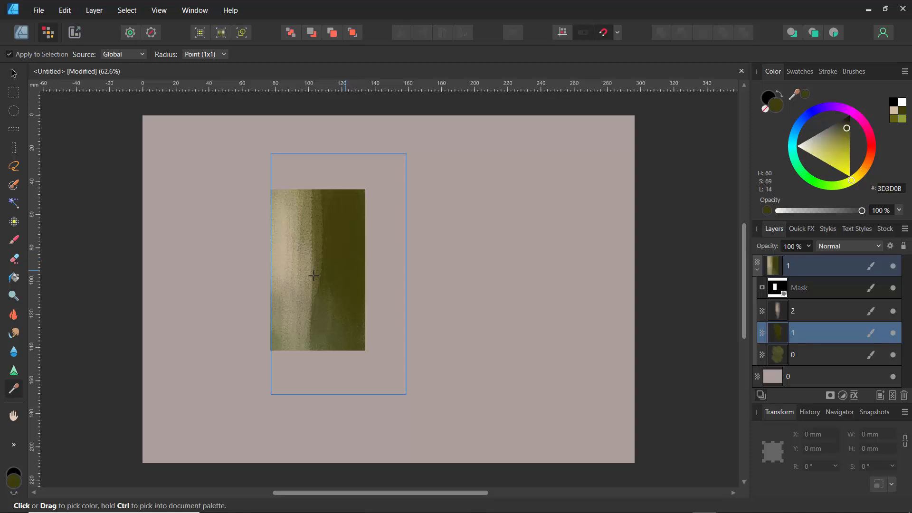
pyautogui.click(14, 239)
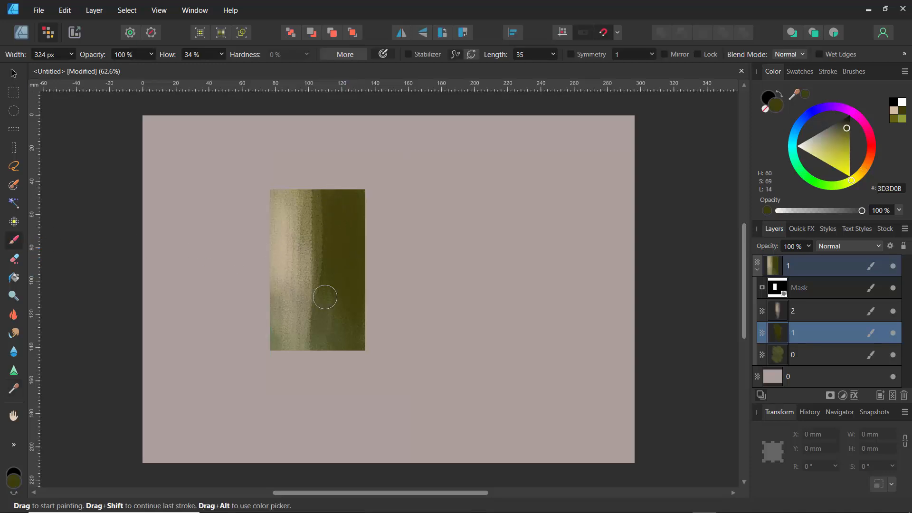
pyautogui.moveTo(324, 247)
pyautogui.mouseDown()
pyautogui.moveTo(316, 213)
pyautogui.moveTo(321, 332)
pyautogui.moveTo(309, 191)
pyautogui.moveTo(329, 376)
pyautogui.moveTo(334, 259)
pyautogui.moveTo(344, 375)
pyautogui.moveTo(340, 272)
pyautogui.moveTo(337, 378)
pyautogui.moveTo(333, 264)
pyautogui.moveTo(338, 373)
pyautogui.moveTo(357, 270)
pyautogui.moveTo(331, 379)
pyautogui.mouseUp()
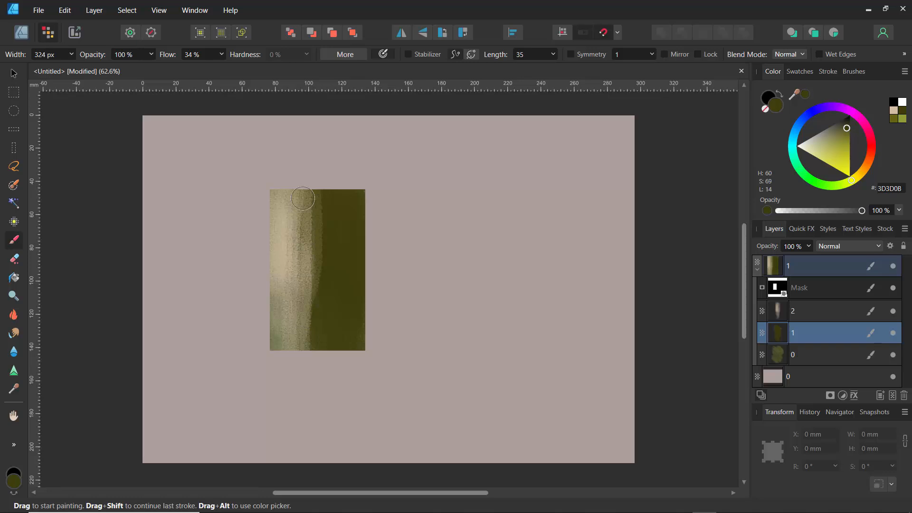
# Step: Add a separate mask to each of the nested layers 0, 1 and 2
pyautogui.click(780, 318)
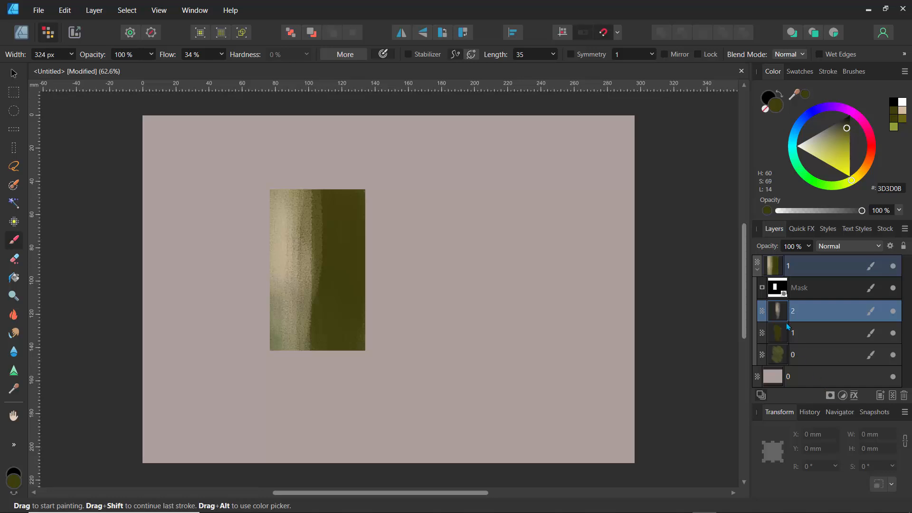
pyautogui.click(786, 362)
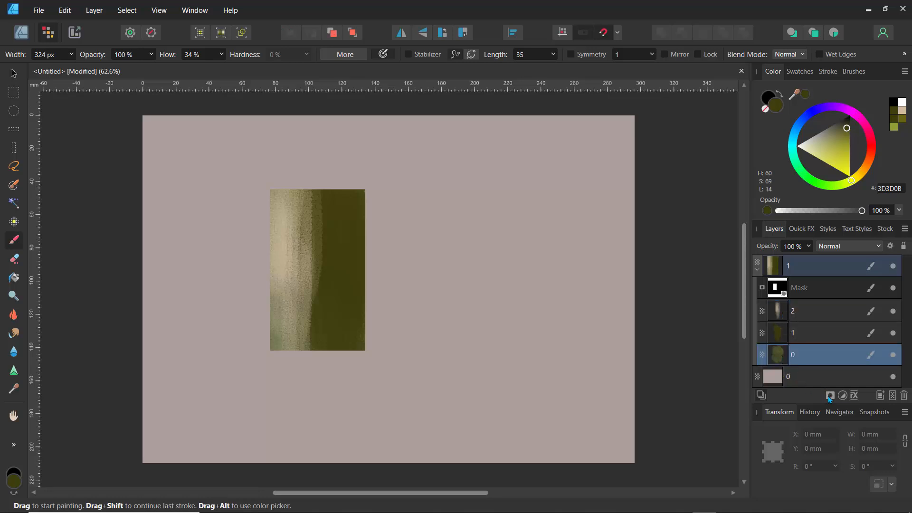
pyautogui.click(831, 395)
pyautogui.click(780, 339)
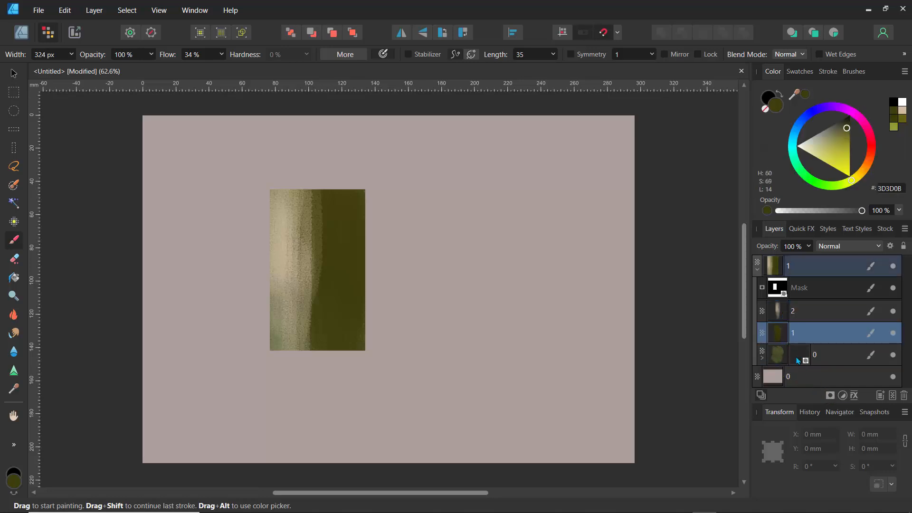
pyautogui.click(829, 395)
pyautogui.click(782, 317)
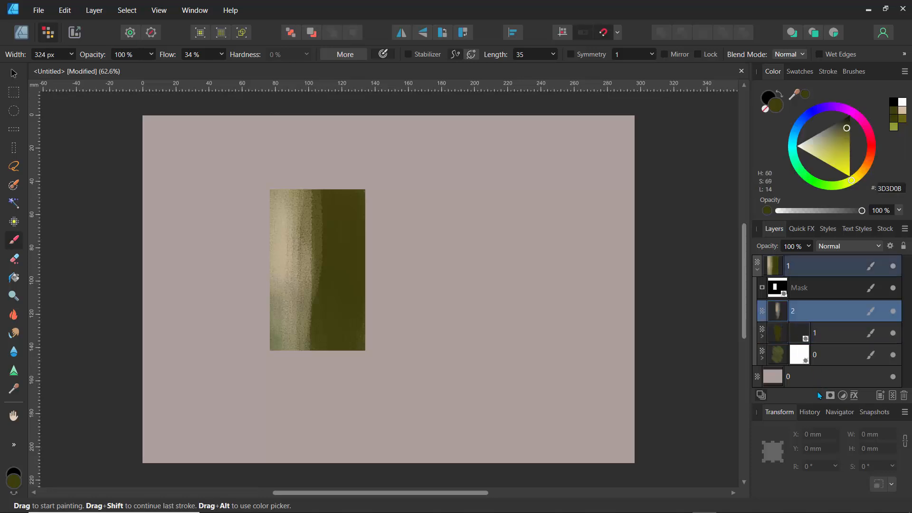
pyautogui.click(830, 395)
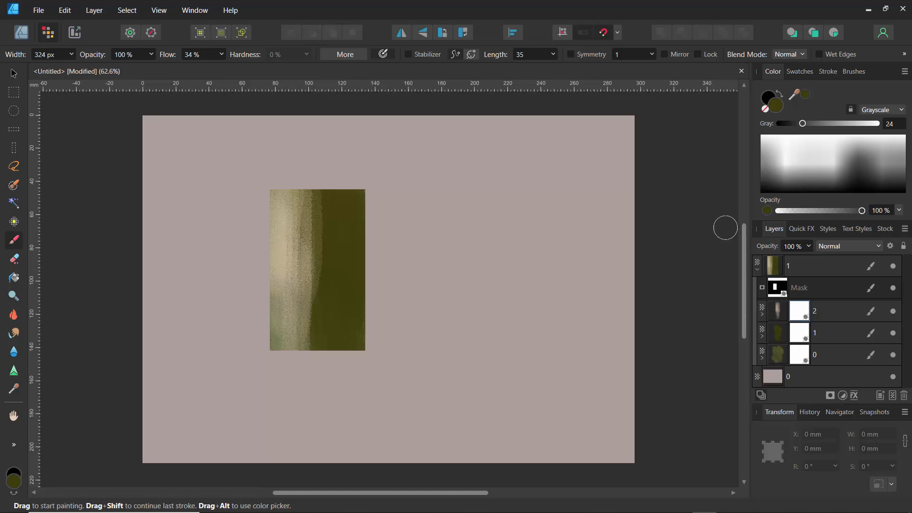
# Step: Collapse parent layer 1 and rename it shape
pyautogui.click(757, 270)
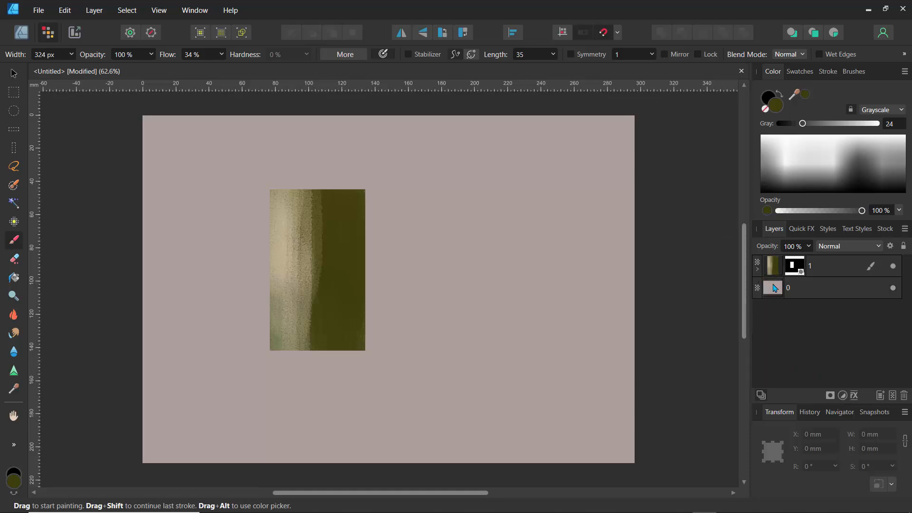
pyautogui.doubleClick(813, 270)
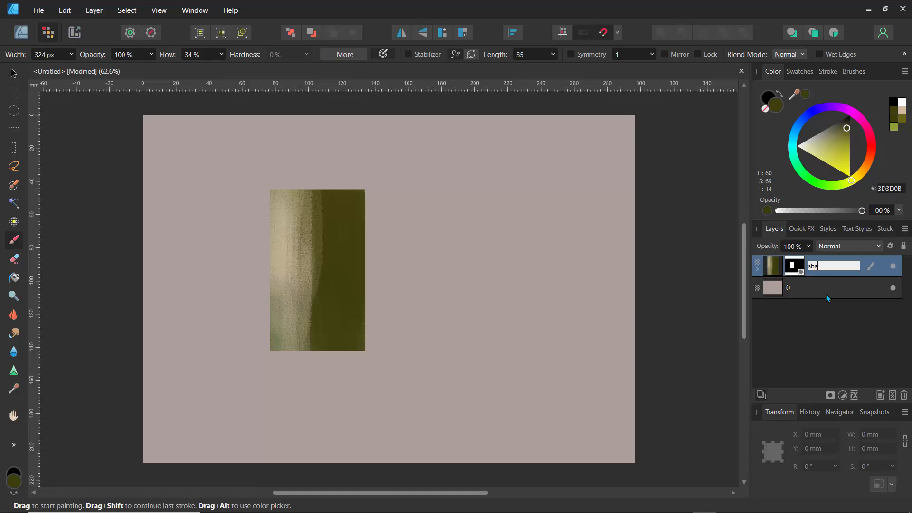
pyautogui.press('Return')
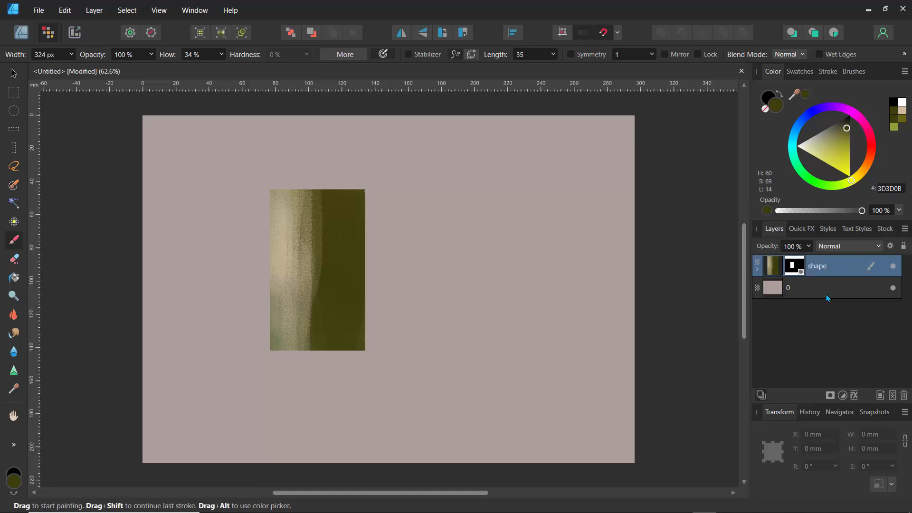
# Step: Float the Layers panel over the canvas, make it taller and expand the shape layer's contents
pyautogui.moveTo(774, 229); pyautogui.dragTo(544, 141)
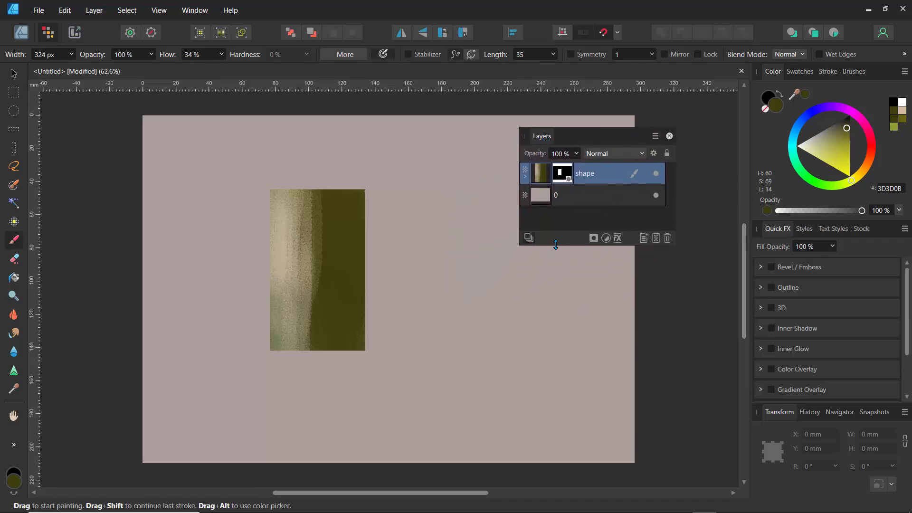
pyautogui.moveTo(556, 245); pyautogui.dragTo(556, 441)
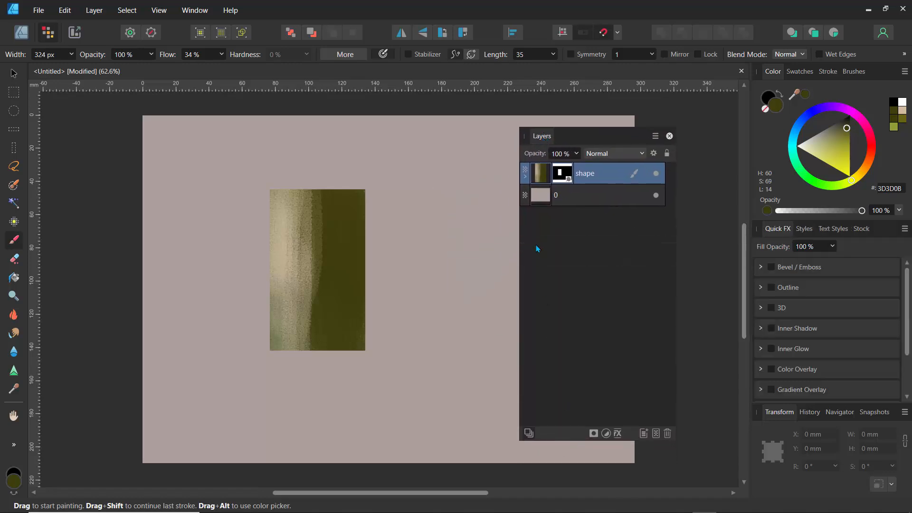
pyautogui.click(525, 178)
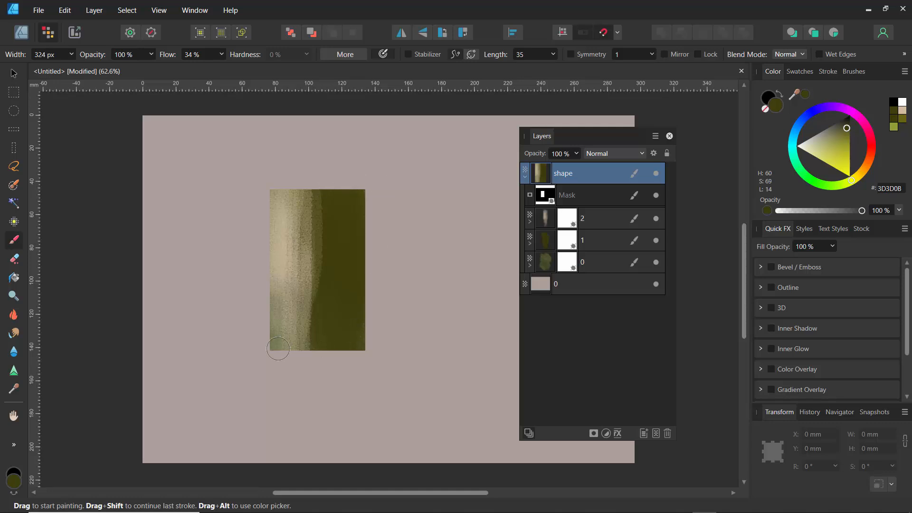
# Step: Hide nested layers 2, 1 and 0 one after another to examine each one's paint, and show them all again
pyautogui.click(551, 225)
pyautogui.click(657, 219)
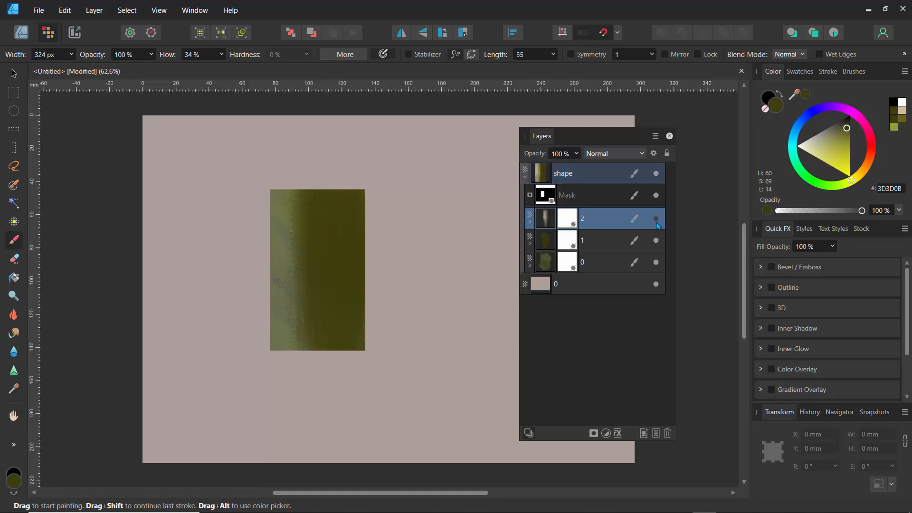
pyautogui.click(657, 241)
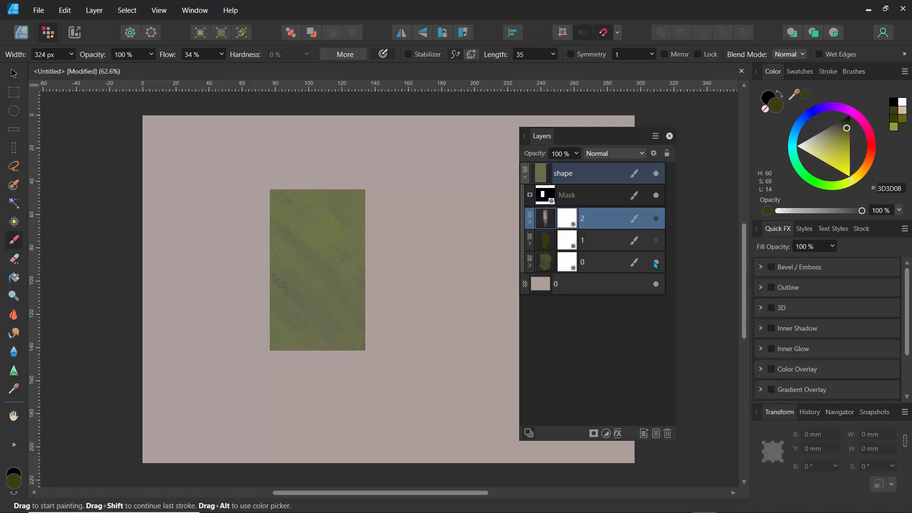
pyautogui.click(656, 263)
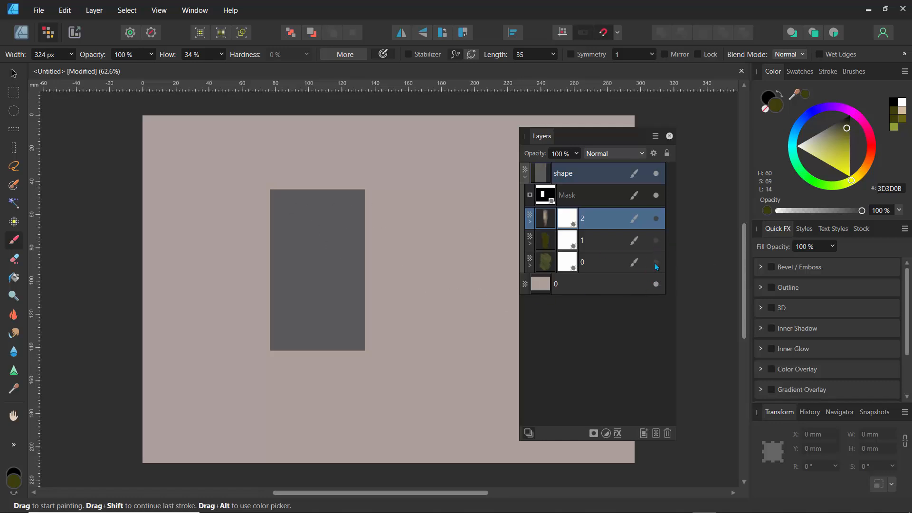
pyautogui.click(656, 262)
pyautogui.click(656, 240)
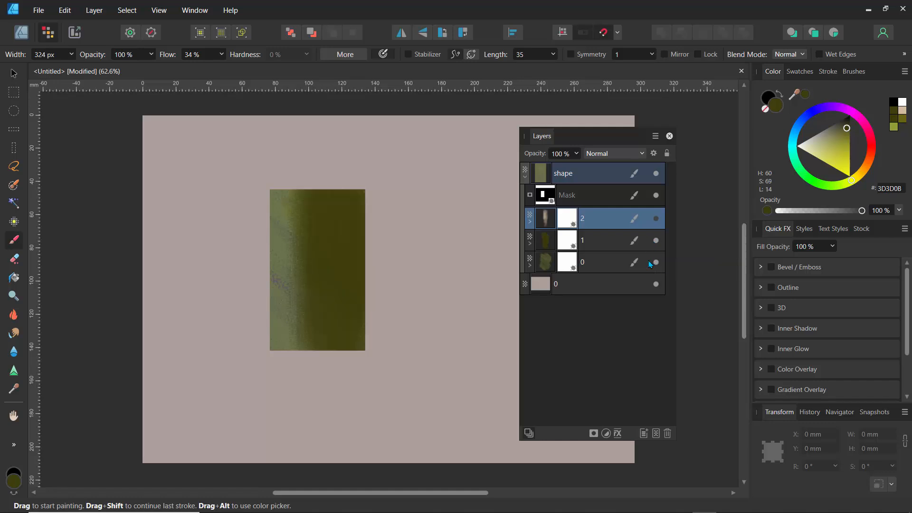
pyautogui.click(656, 218)
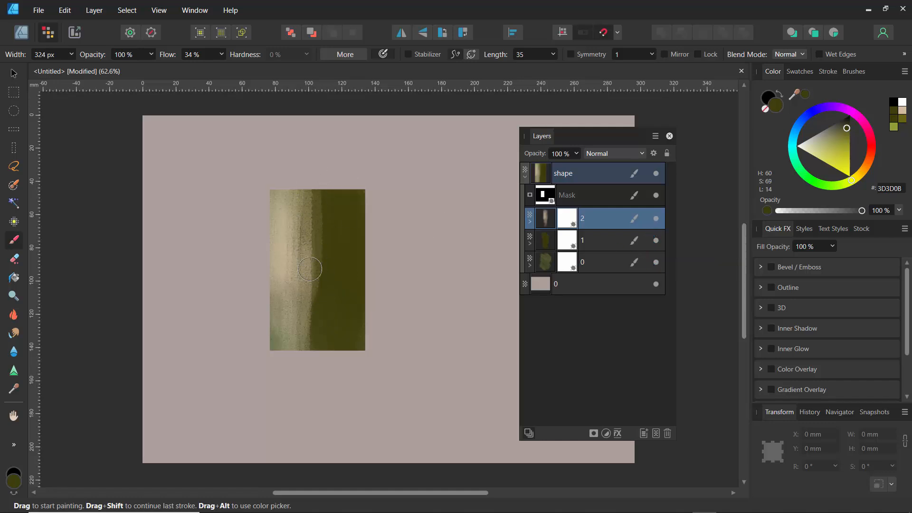
# Step: Select nested layer 2's mask, float the Color panel over the canvas's upper left and display the Navigator
pyautogui.click(567, 225)
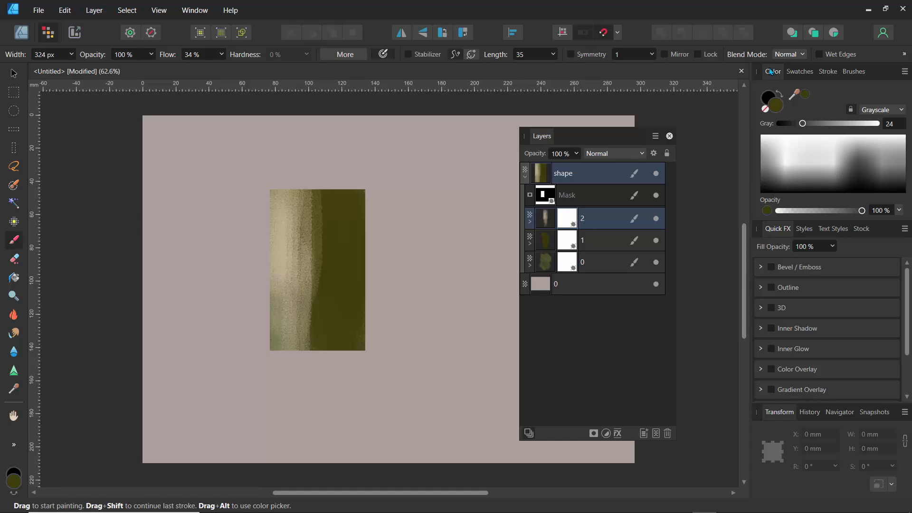
pyautogui.moveTo(772, 75); pyautogui.dragTo(72, 115)
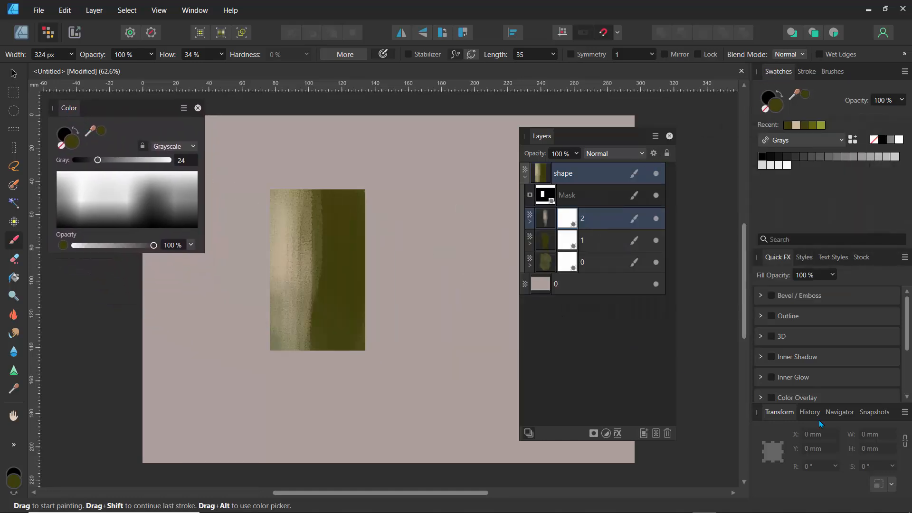
pyautogui.click(840, 412)
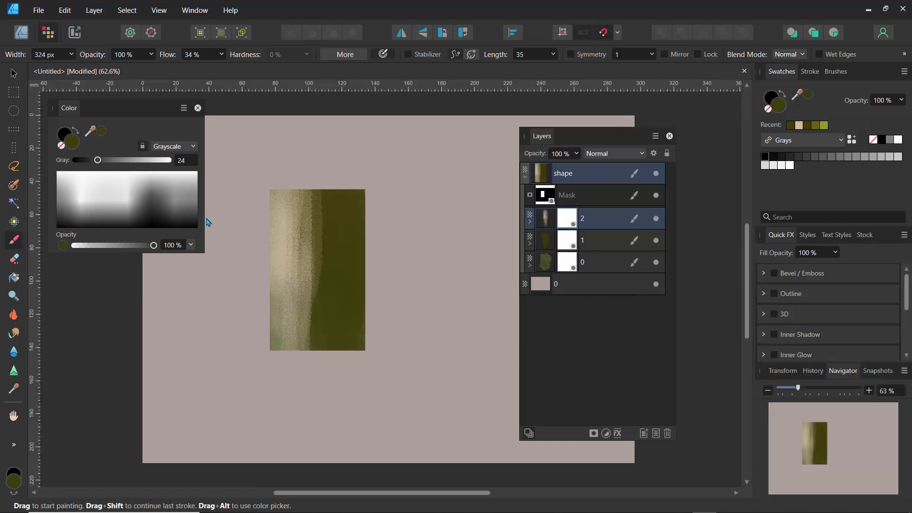
# Step: Using default black and white, paint a white test stroke and repeated vertical black strokes on nested layer 2's mask along the beige area's right edge
pyautogui.press('d')
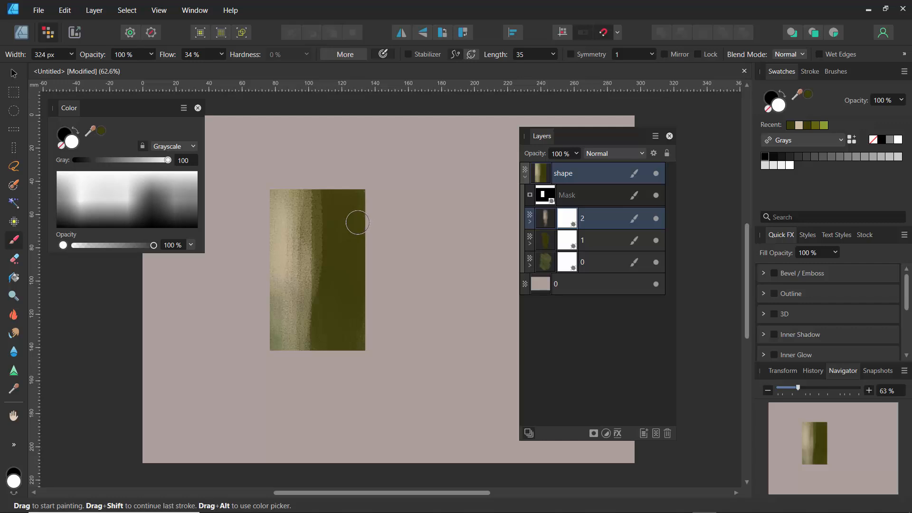
pyautogui.moveTo(317, 217)
pyautogui.mouseDown()
pyautogui.moveTo(318, 272)
pyautogui.moveTo(316, 187)
pyautogui.moveTo(308, 309)
pyautogui.moveTo(303, 180)
pyautogui.moveTo(305, 310)
pyautogui.moveTo(315, 231)
pyautogui.moveTo(308, 255)
pyautogui.mouseUp()
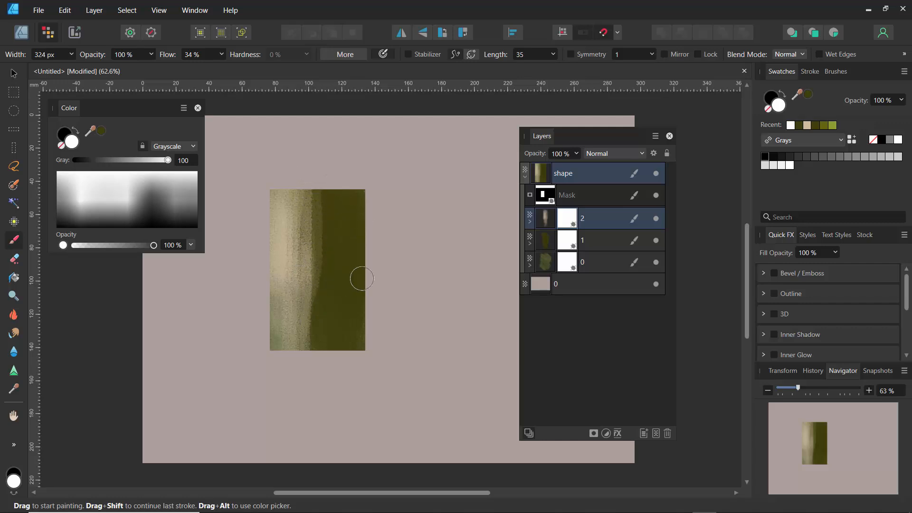
pyautogui.press('x')
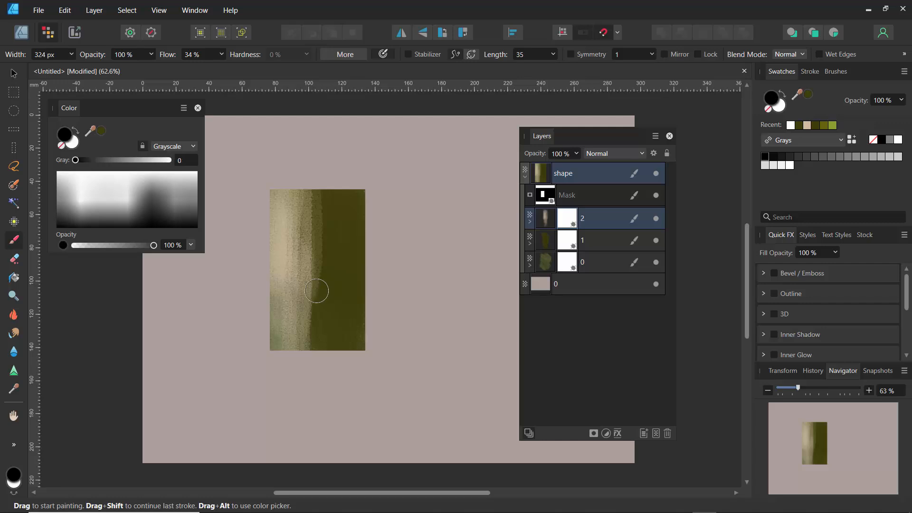
pyautogui.moveTo(313, 178); pyautogui.dragTo(317, 263)
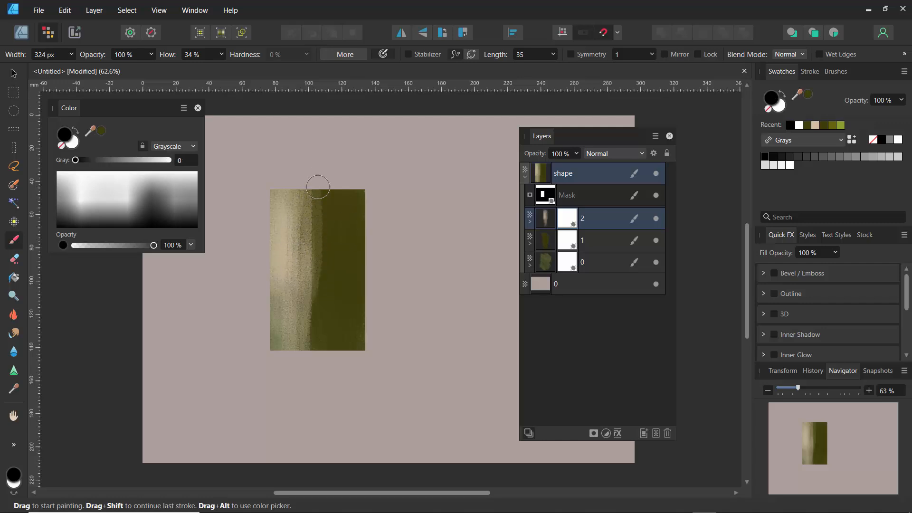
pyautogui.moveTo(315, 177); pyautogui.dragTo(315, 318)
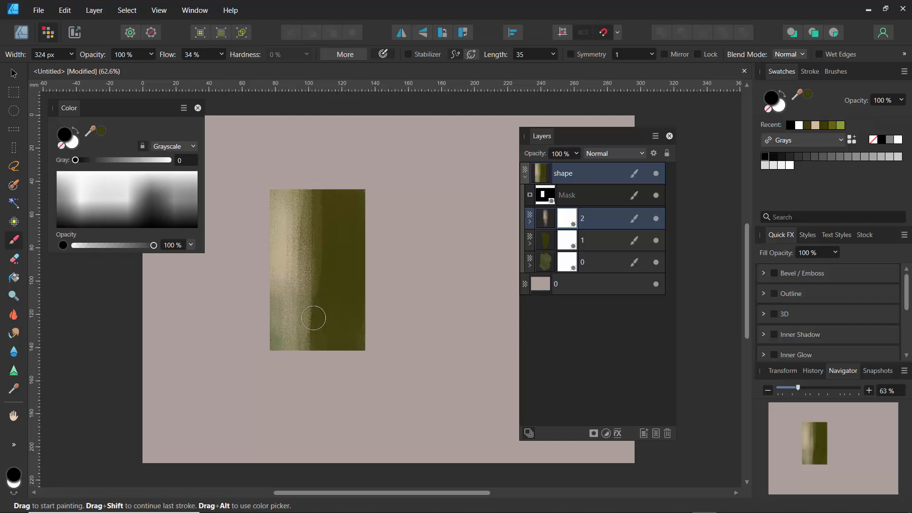
pyautogui.moveTo(315, 222); pyautogui.dragTo(313, 265)
pyautogui.moveTo(316, 181)
pyautogui.mouseDown()
pyautogui.moveTo(310, 310)
pyautogui.moveTo(320, 189)
pyautogui.moveTo(316, 336)
pyautogui.moveTo(316, 179)
pyautogui.moveTo(322, 352)
pyautogui.mouseUp()
pyautogui.moveTo(311, 301); pyautogui.dragTo(317, 359)
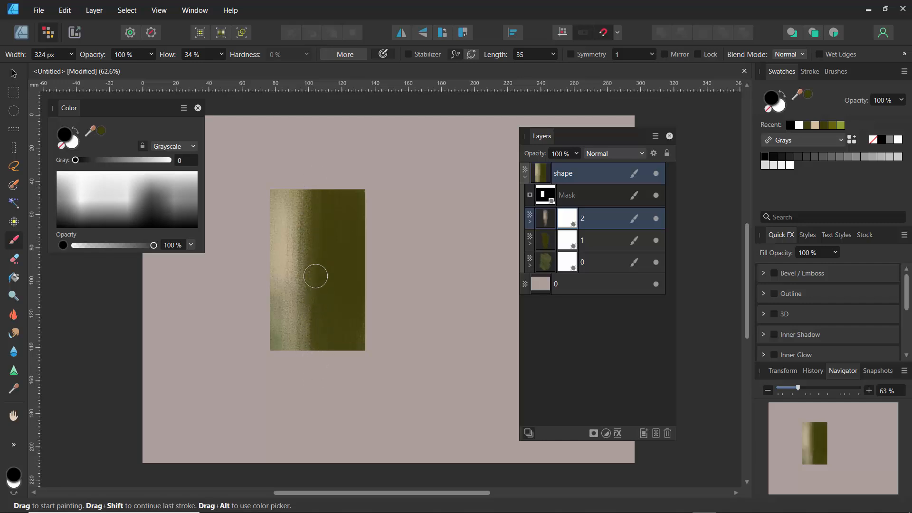
pyautogui.moveTo(316, 276)
pyautogui.mouseDown()
pyautogui.moveTo(316, 383)
pyautogui.moveTo(314, 278)
pyautogui.moveTo(314, 365)
pyautogui.mouseUp()
pyautogui.moveTo(320, 195); pyautogui.dragTo(315, 349)
pyautogui.moveTo(307, 179); pyautogui.dragTo(312, 343)
pyautogui.moveTo(320, 217); pyautogui.dragTo(318, 353)
pyautogui.moveTo(322, 200); pyautogui.dragTo(318, 384)
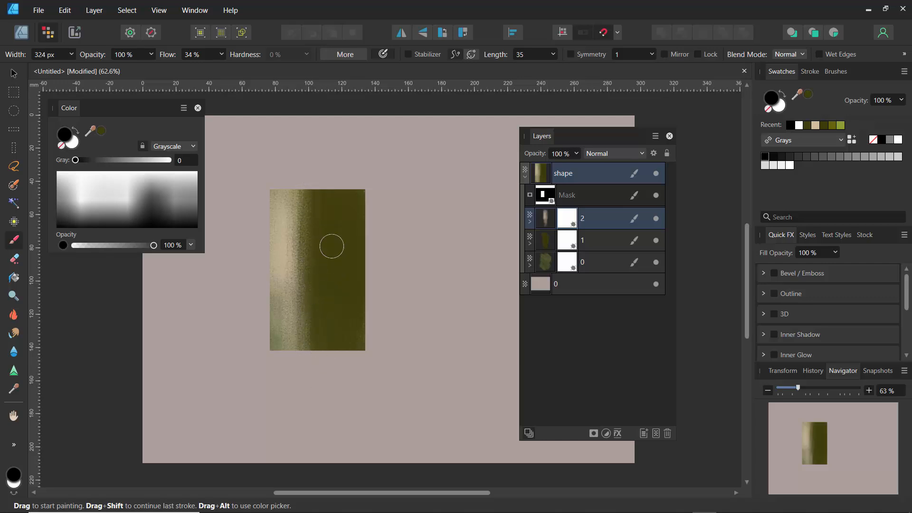
pyautogui.moveTo(332, 247)
pyautogui.mouseDown()
pyautogui.moveTo(327, 385)
pyautogui.moveTo(307, 386)
pyautogui.mouseUp()
pyautogui.moveTo(316, 296); pyautogui.dragTo(309, 378)
pyautogui.moveTo(309, 259); pyautogui.dragTo(316, 291)
pyautogui.moveTo(320, 187)
pyautogui.mouseDown()
pyautogui.moveTo(324, 311)
pyautogui.moveTo(337, 181)
pyautogui.moveTo(335, 320)
pyautogui.moveTo(340, 188)
pyautogui.moveTo(342, 357)
pyautogui.mouseUp()
pyautogui.moveTo(340, 211); pyautogui.dragTo(316, 332)
pyautogui.moveTo(320, 246); pyautogui.dragTo(312, 302)
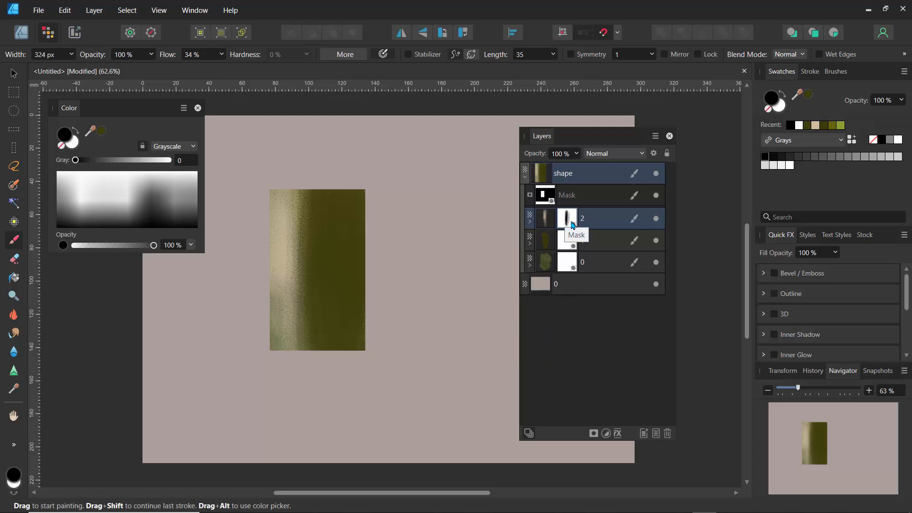
# Step: Load nested layer 2's mask as a pixel selection and clear that selection again
pyautogui.keyDown('ctrl'); pyautogui.click(568, 219); pyautogui.keyUp('ctrl')
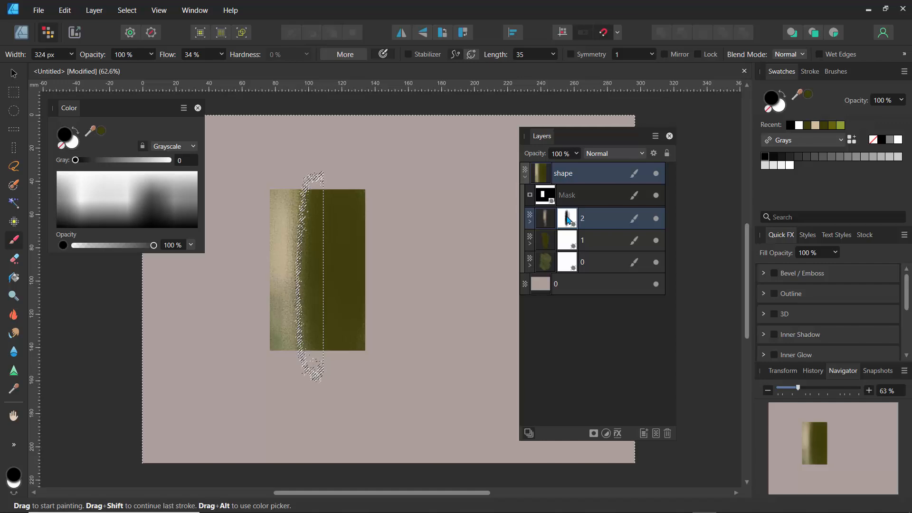
pyautogui.hotkey('ctrl', '=')
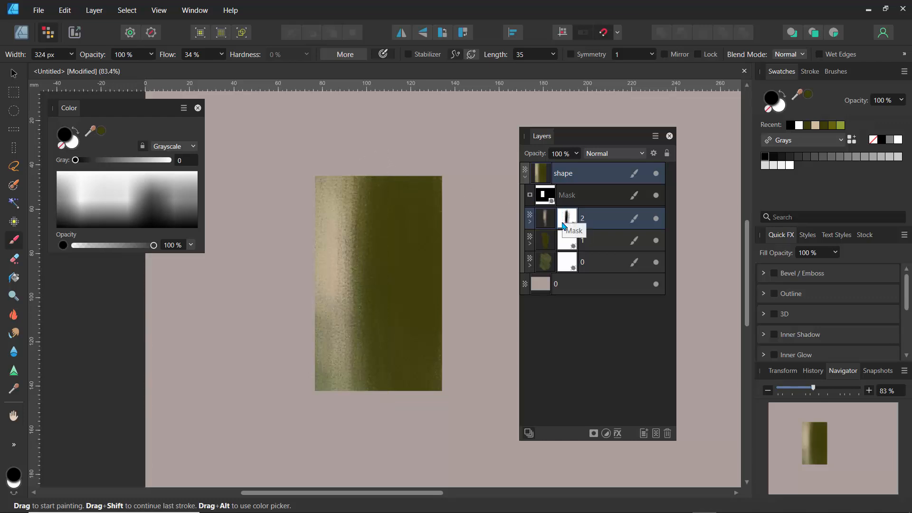
# Step: Select nested layer 1's mask, and hide and show the layer to examine what its paint covers
pyautogui.click(546, 221)
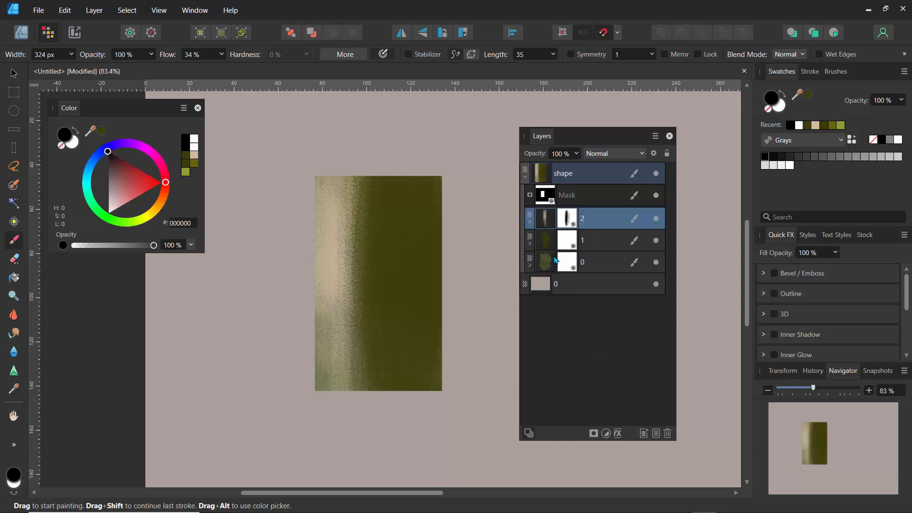
pyautogui.click(572, 246)
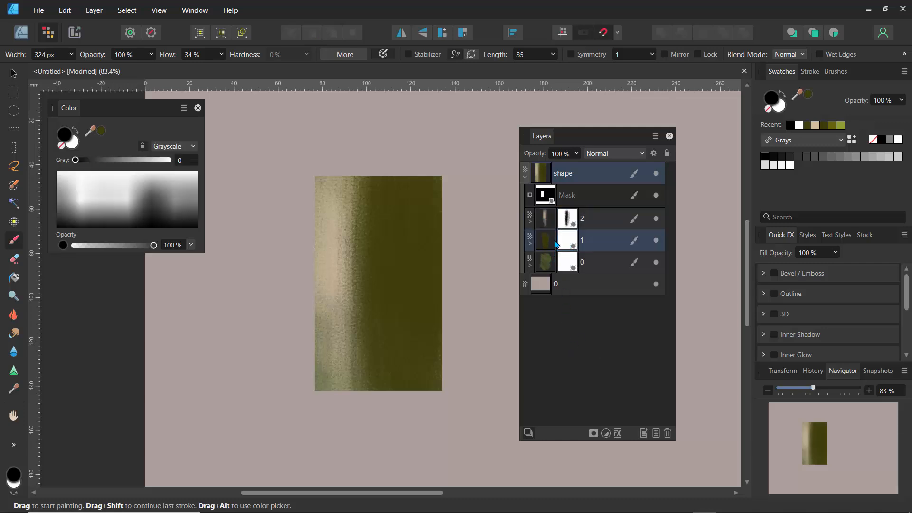
pyautogui.click(659, 243)
pyautogui.click(656, 241)
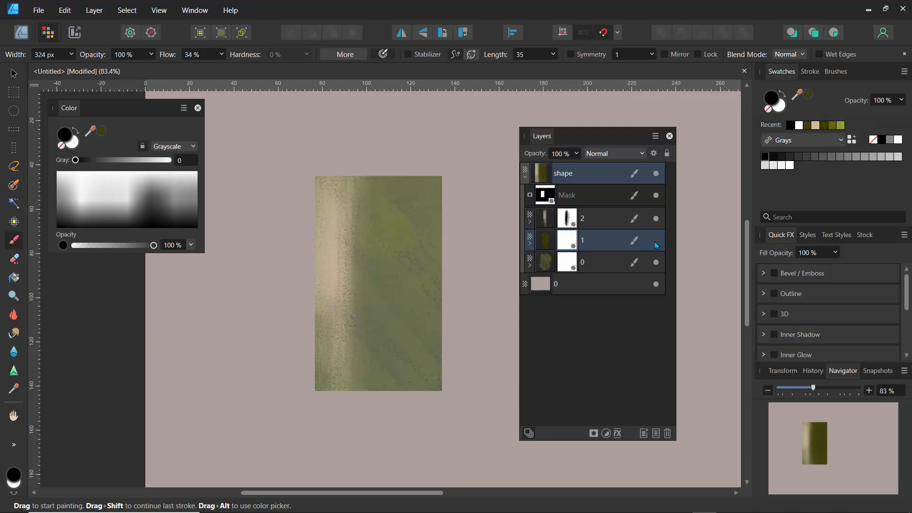
pyautogui.click(656, 241)
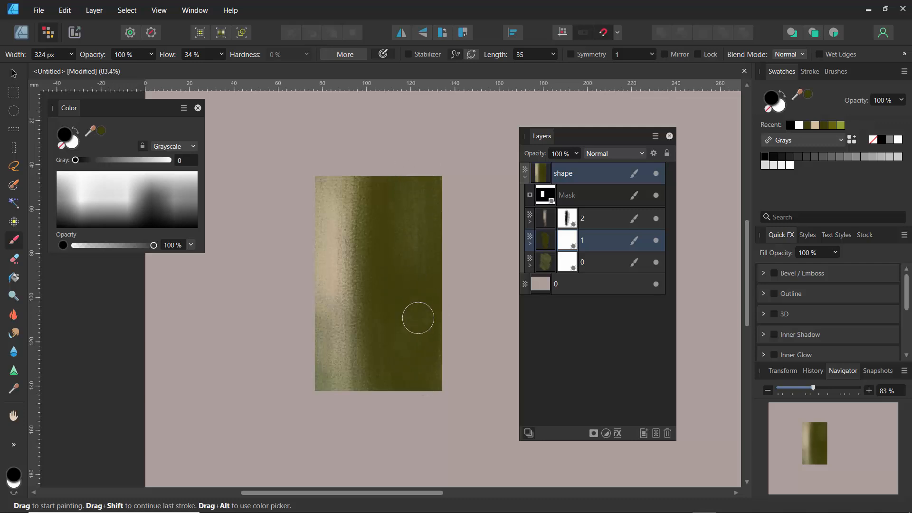
# Step: Paint soft black strokes on nested layer 1's mask at the rectangle's lower right and upper middle, toggling the layer's visibility to compare
pyautogui.click(413, 335)
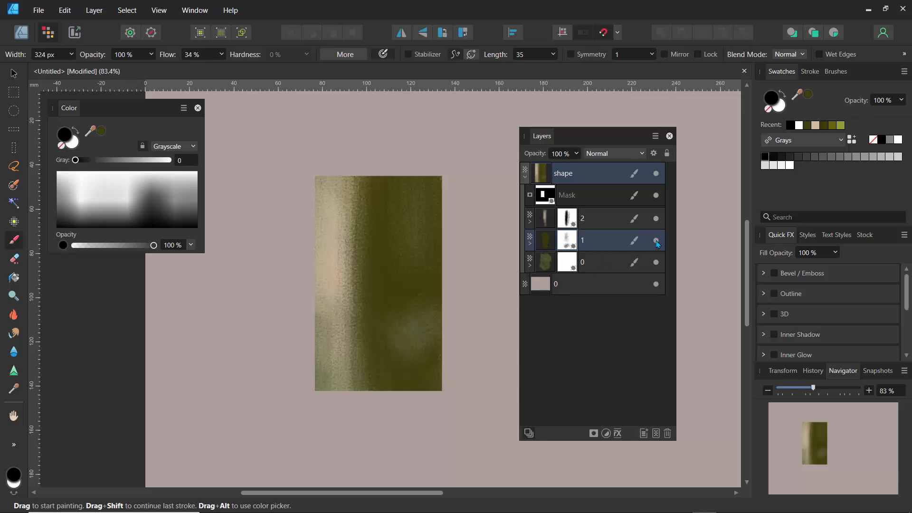
pyautogui.click(657, 240)
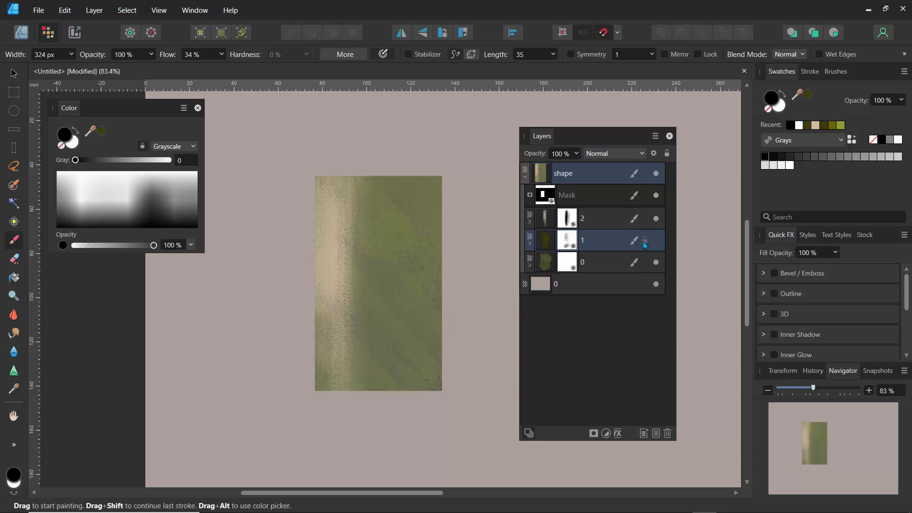
pyautogui.click(656, 240)
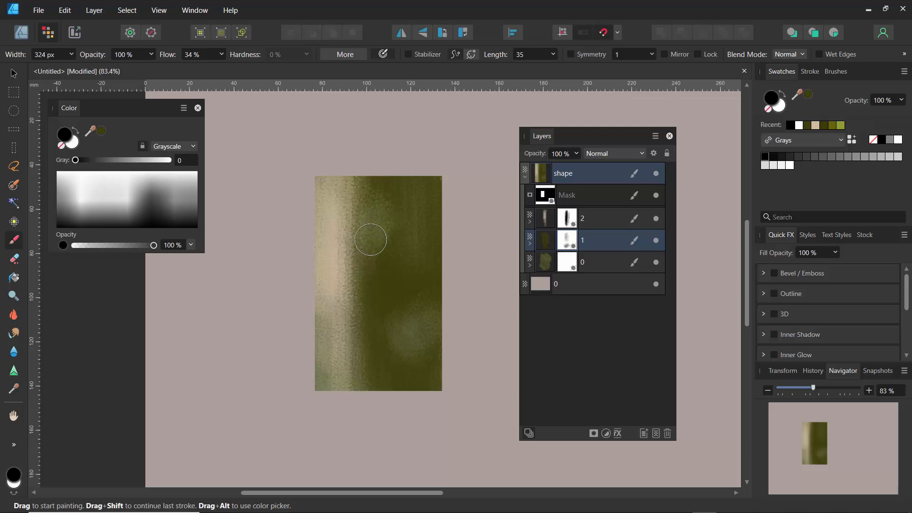
pyautogui.moveTo(371, 239); pyautogui.dragTo(376, 230)
# Step: Add a pixel layer above nested layer 0 and paint soft patches in dark red A02828 across the rectangle
pyautogui.click(546, 269)
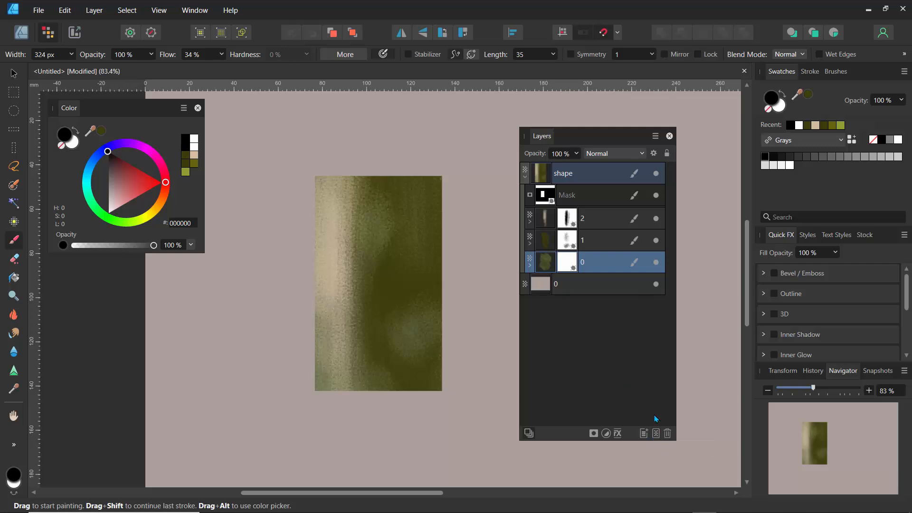
pyautogui.click(657, 434)
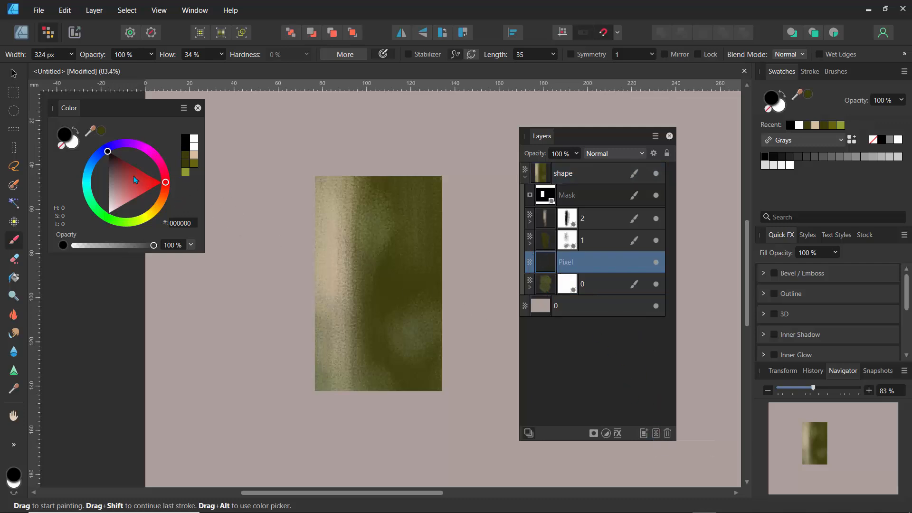
pyautogui.moveTo(134, 177); pyautogui.dragTo(135, 179)
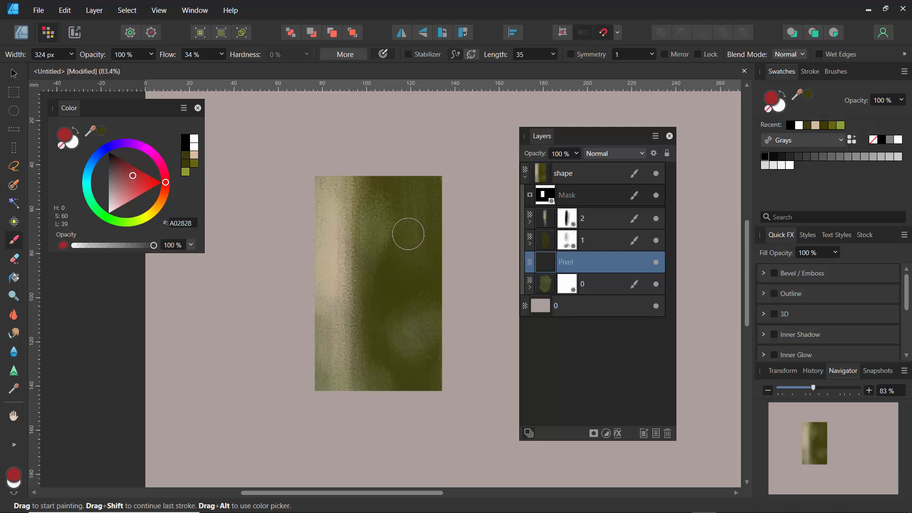
pyautogui.moveTo(380, 228)
pyautogui.mouseDown()
pyautogui.moveTo(383, 203)
pyautogui.moveTo(372, 230)
pyautogui.mouseUp()
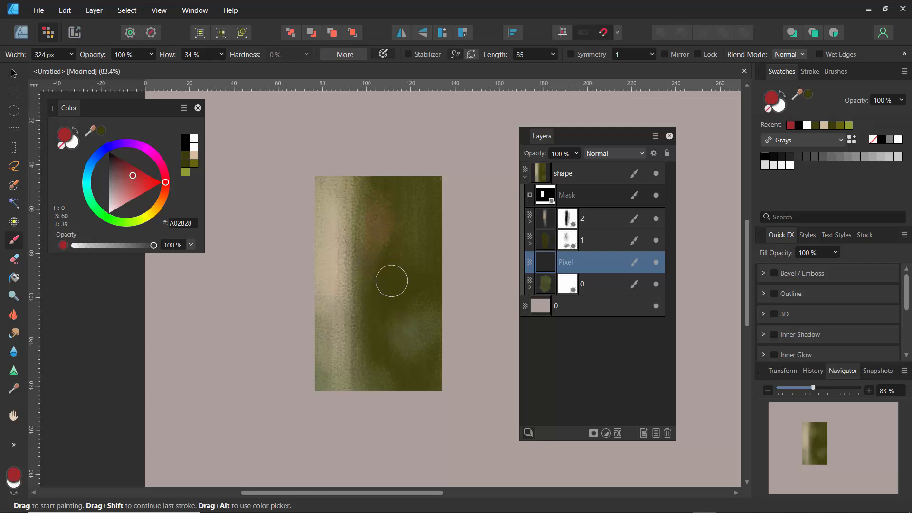
pyautogui.moveTo(391, 281)
pyautogui.mouseDown()
pyautogui.moveTo(390, 184)
pyautogui.moveTo(399, 310)
pyautogui.moveTo(416, 197)
pyautogui.moveTo(426, 250)
pyautogui.moveTo(430, 232)
pyautogui.moveTo(425, 343)
pyautogui.moveTo(411, 307)
pyautogui.moveTo(392, 328)
pyautogui.moveTo(386, 231)
pyautogui.moveTo(383, 354)
pyautogui.moveTo(375, 236)
pyautogui.moveTo(377, 361)
pyautogui.moveTo(396, 335)
pyautogui.moveTo(406, 379)
pyautogui.moveTo(423, 320)
pyautogui.moveTo(434, 380)
pyautogui.moveTo(429, 252)
pyautogui.moveTo(419, 228)
pyautogui.moveTo(412, 322)
pyautogui.moveTo(388, 186)
pyautogui.moveTo(387, 339)
pyautogui.moveTo(374, 173)
pyautogui.moveTo(381, 325)
pyautogui.moveTo(375, 227)
pyautogui.moveTo(367, 319)
pyautogui.moveTo(351, 169)
pyautogui.moveTo(346, 326)
pyautogui.moveTo(343, 225)
pyautogui.moveTo(334, 261)
pyautogui.moveTo(344, 370)
pyautogui.moveTo(343, 311)
pyautogui.moveTo(337, 376)
pyautogui.moveTo(330, 301)
pyautogui.moveTo(322, 401)
pyautogui.moveTo(344, 276)
pyautogui.moveTo(365, 395)
pyautogui.mouseUp()
# Step: Add a mask to the red-painted pixel layer and delete the whole layer
pyautogui.click(594, 434)
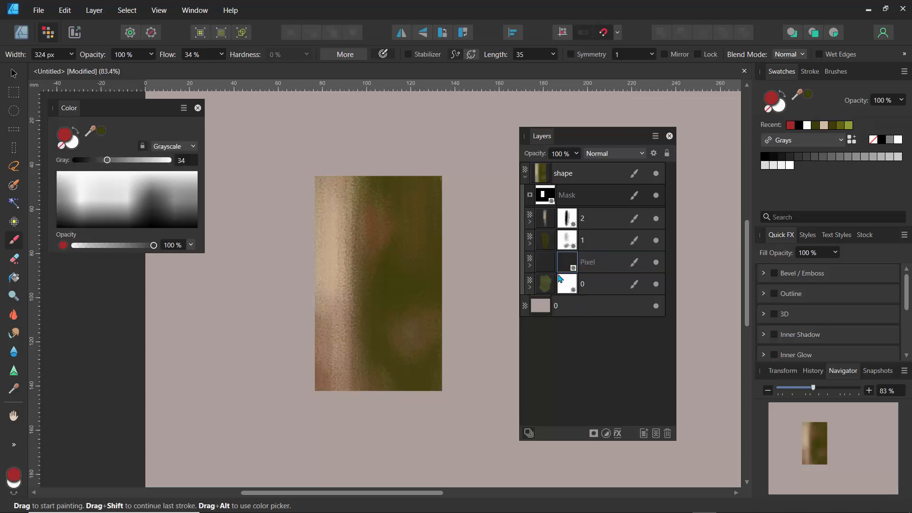
pyautogui.click(550, 266)
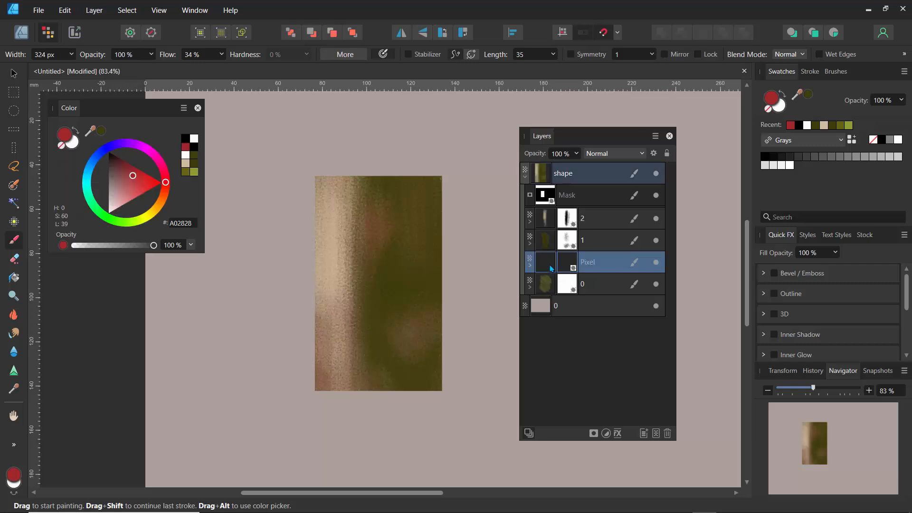
pyautogui.click(667, 433)
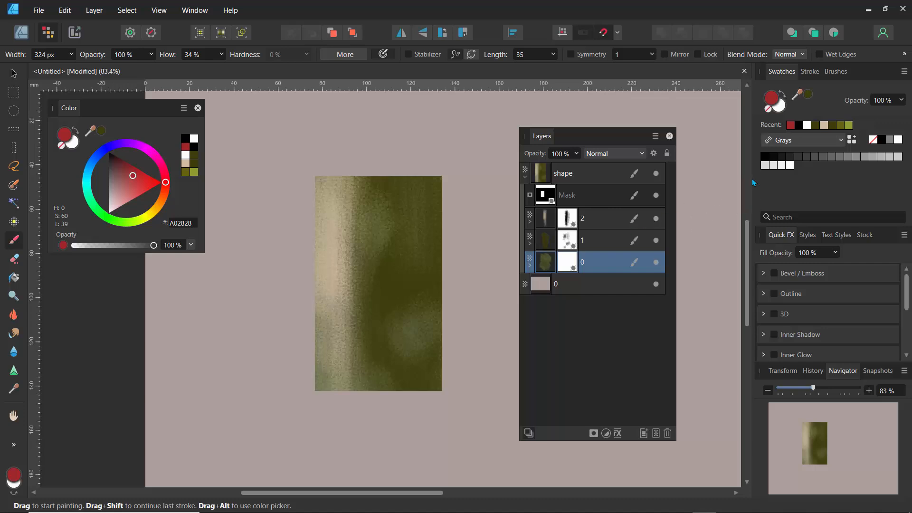
# Step: Choose the Brush Pattern 03 brush from the Textures category
pyautogui.click(833, 73)
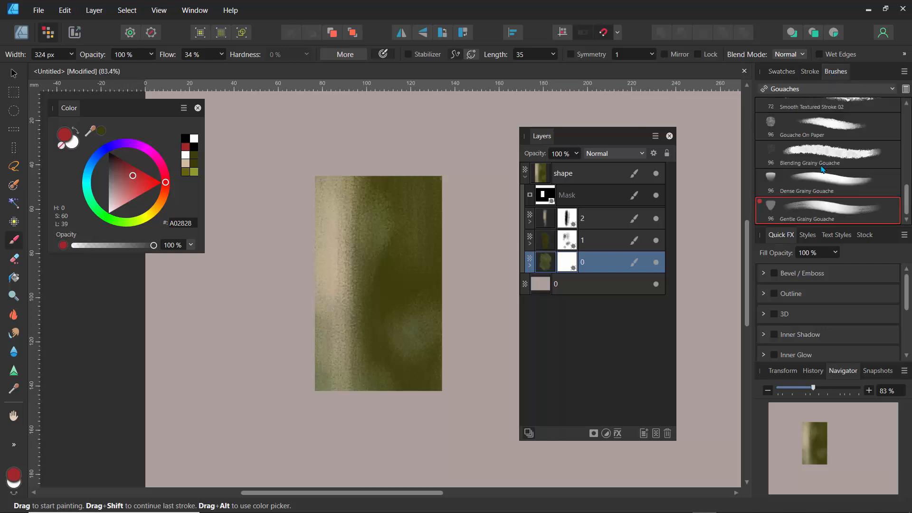
pyautogui.click(830, 90)
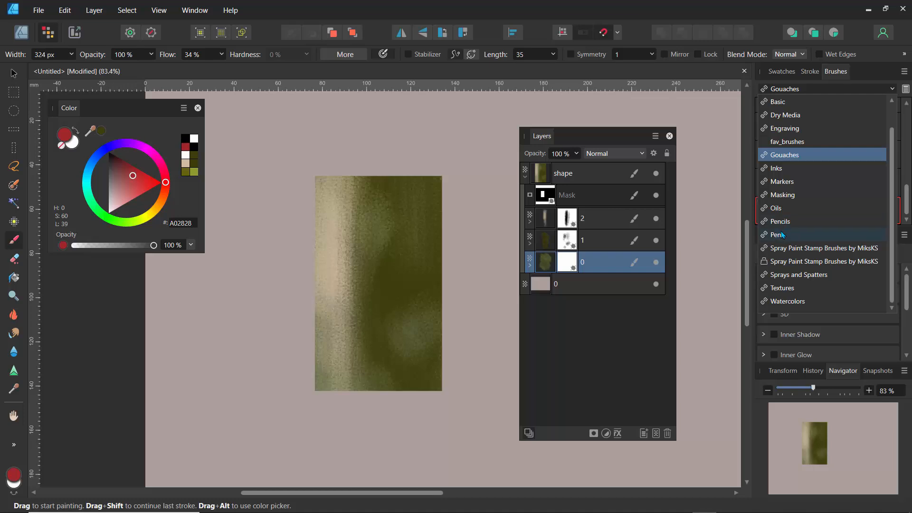
pyautogui.click(783, 288)
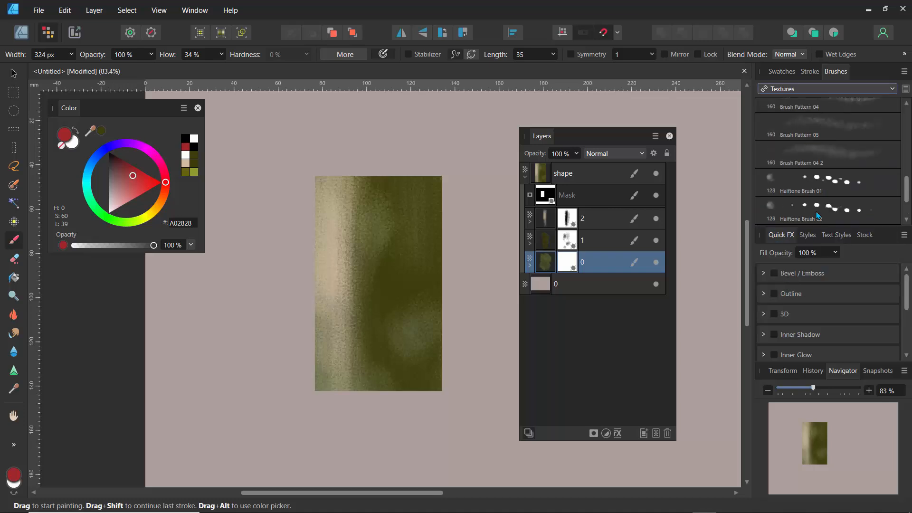
pyautogui.scroll(3, 906, 190)
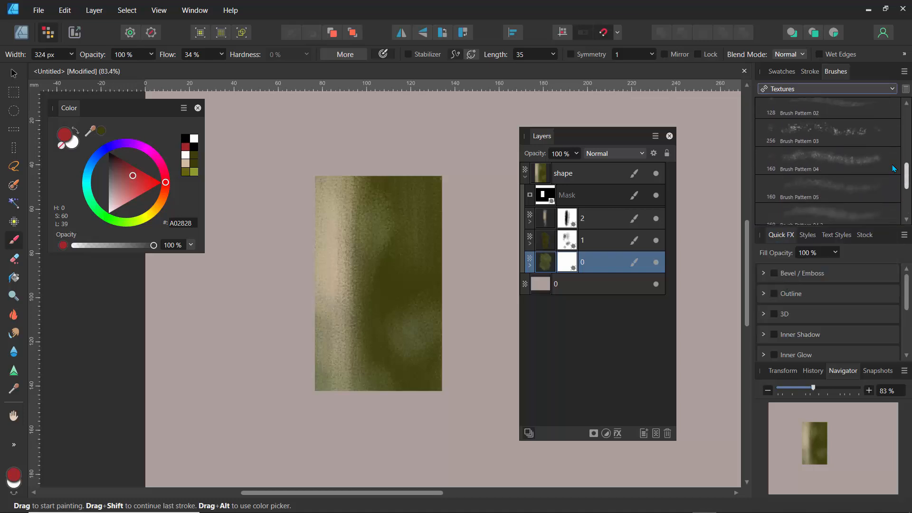
pyautogui.click(846, 141)
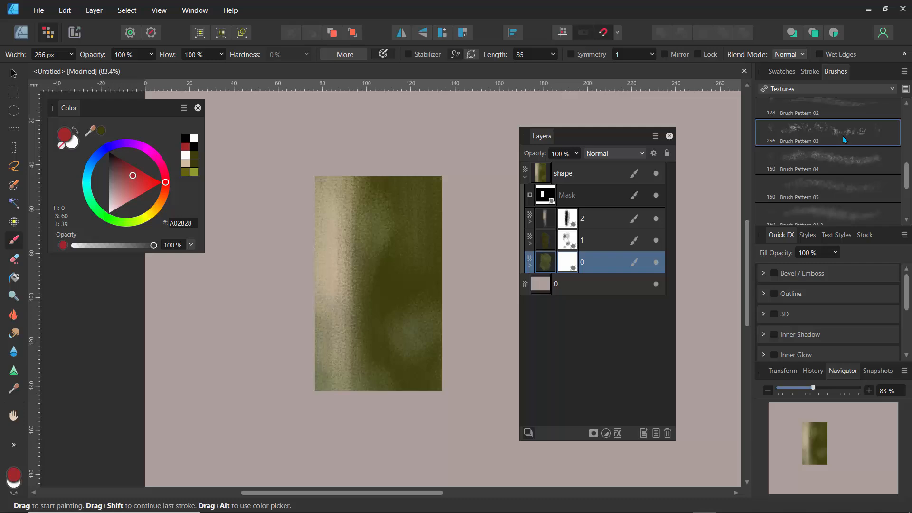
# Step: Paint red speckled texture on nested layer 2 over the beige area's left edge and the rectangle's upper right
pyautogui.click(549, 225)
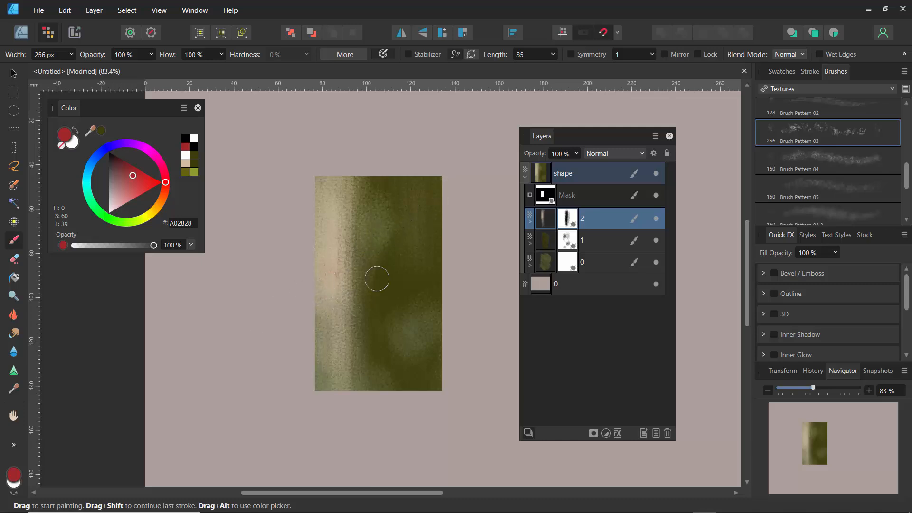
pyautogui.moveTo(319, 271); pyautogui.dragTo(335, 259)
pyautogui.moveTo(404, 209); pyautogui.dragTo(443, 187)
pyautogui.moveTo(342, 256)
pyautogui.mouseDown()
pyautogui.moveTo(320, 303)
pyautogui.moveTo(326, 295)
pyautogui.mouseUp()
# Step: Paint dark speckles down the beige area of nested layer 2 using the near-black colours 362C2C and 292929
pyautogui.moveTo(127, 195); pyautogui.dragTo(109, 163)
pyautogui.moveTo(340, 177)
pyautogui.mouseDown()
pyautogui.moveTo(345, 281)
pyautogui.moveTo(332, 218)
pyautogui.moveTo(339, 186)
pyautogui.moveTo(342, 330)
pyautogui.mouseUp()
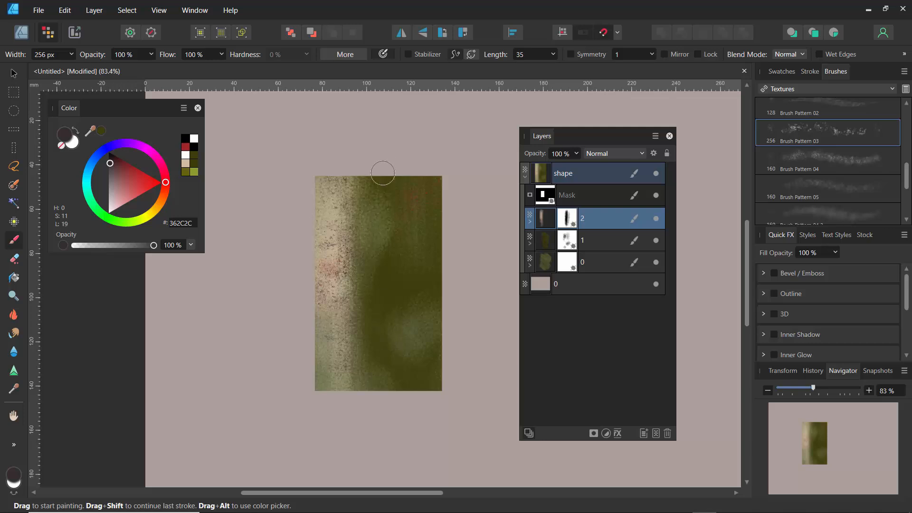
pyautogui.moveTo(336, 180)
pyautogui.mouseDown()
pyautogui.moveTo(341, 304)
pyautogui.moveTo(323, 260)
pyautogui.mouseUp()
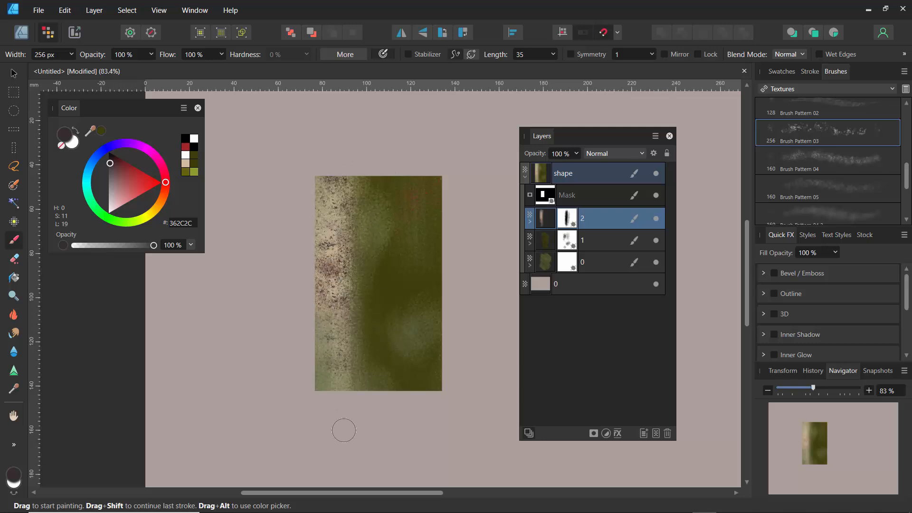
pyautogui.moveTo(116, 170); pyautogui.dragTo(115, 164)
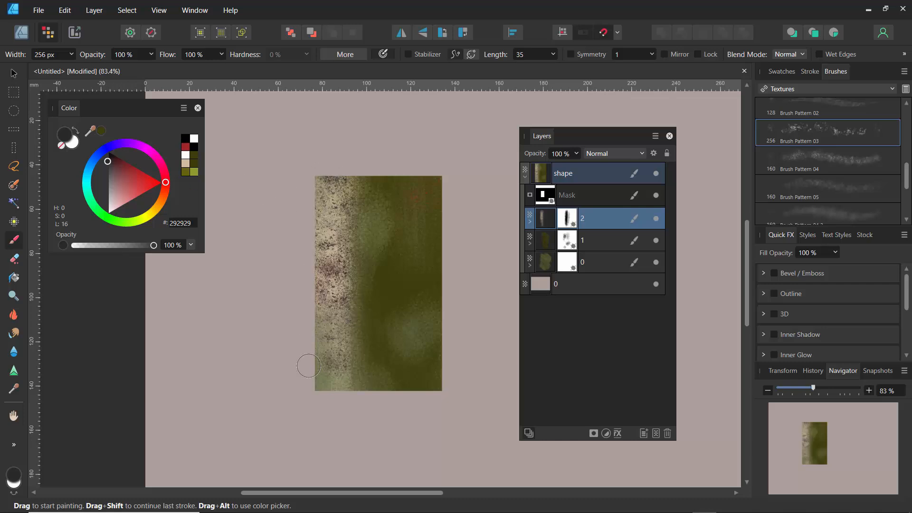
# Step: Texture nested layer 2's mask over the beige area with the pattern brush, alternating between default white and black
pyautogui.click(567, 220)
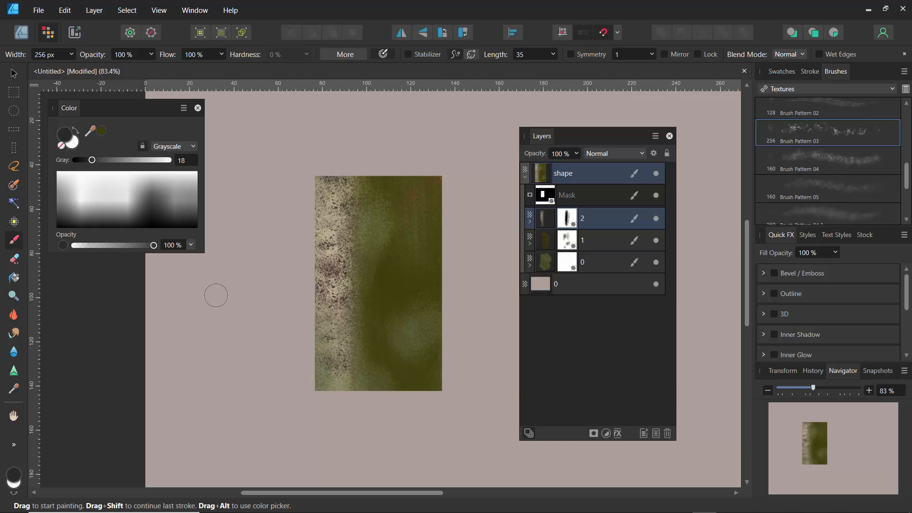
pyautogui.press('d')
pyautogui.press('x')
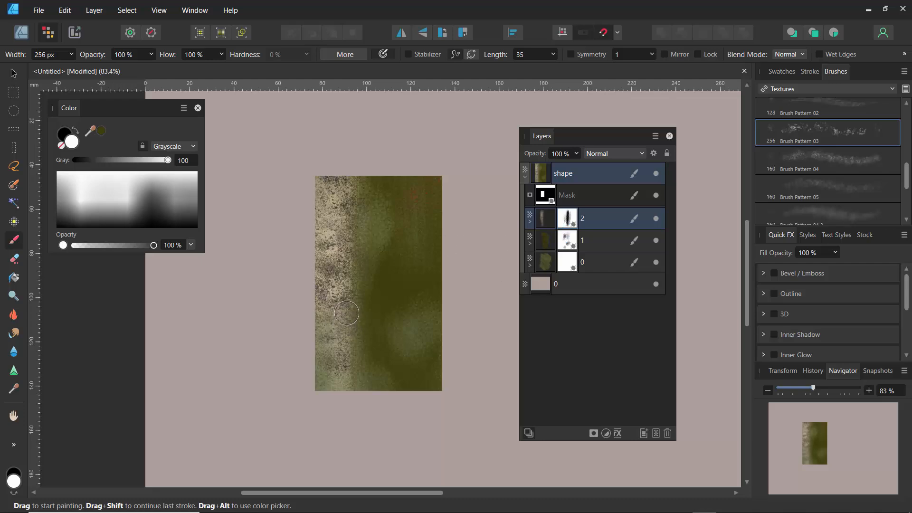
pyautogui.press('x')
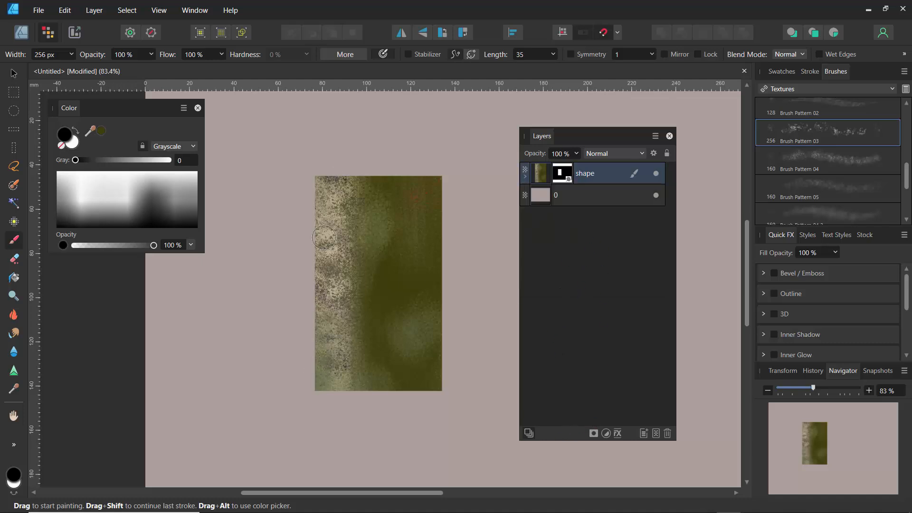
# Step: Deselect all layers, move the Color and Layers panels aside, and draw a round marquee selection overlapping the rectangle's upper-right corner
pyautogui.moveTo(123, 116); pyautogui.dragTo(240, 208)
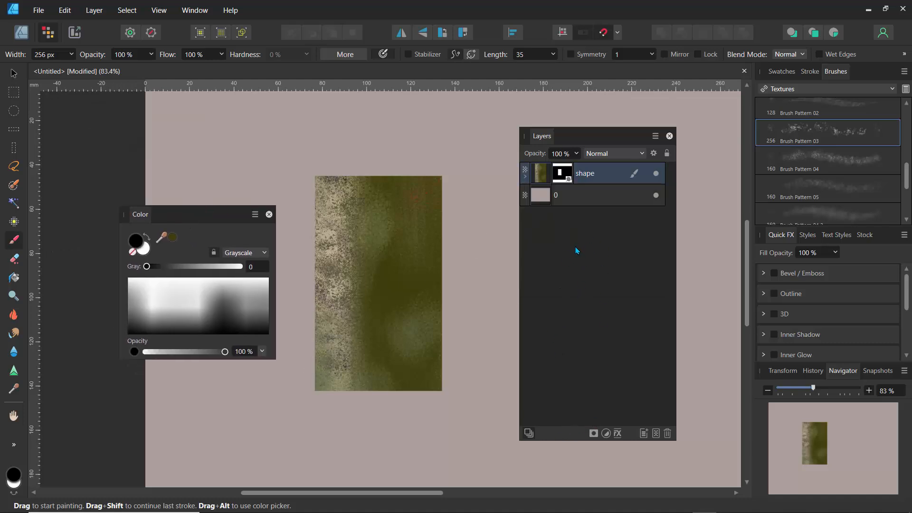
pyautogui.click(572, 260)
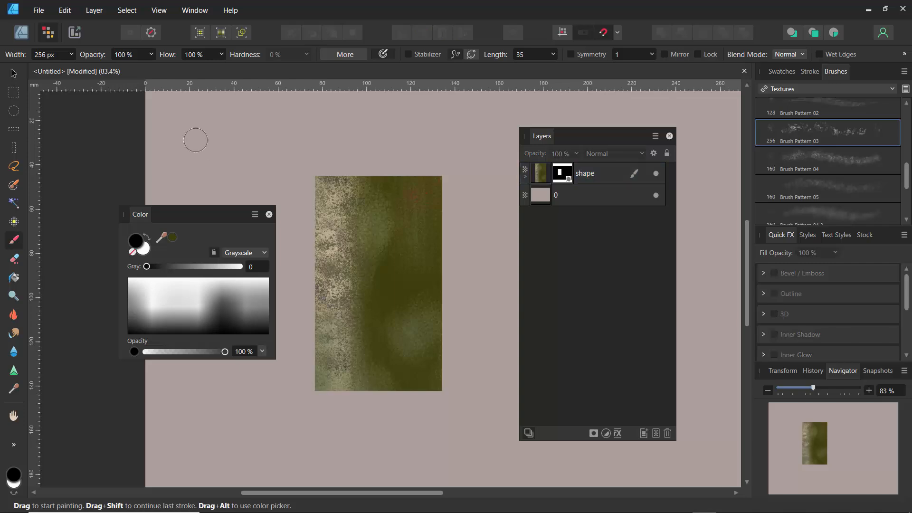
pyautogui.click(14, 111)
pyautogui.press('x')
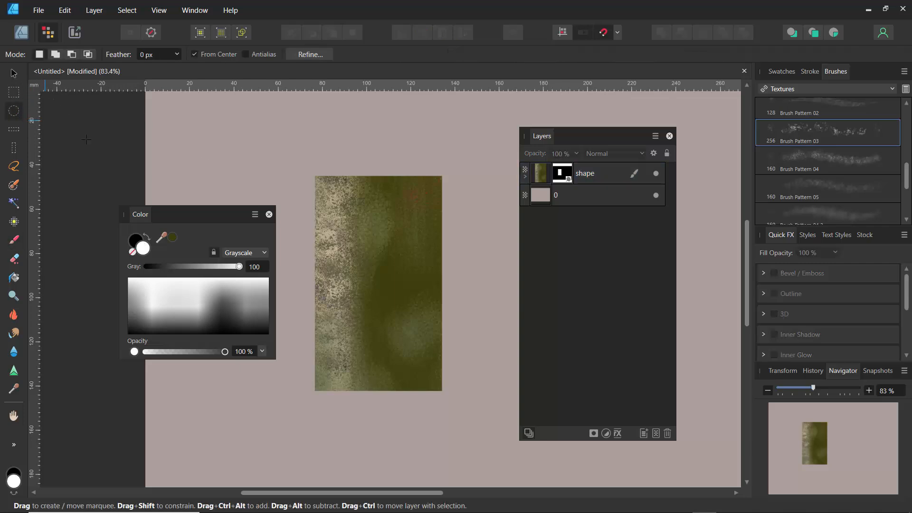
pyautogui.moveTo(565, 139); pyautogui.dragTo(718, 235)
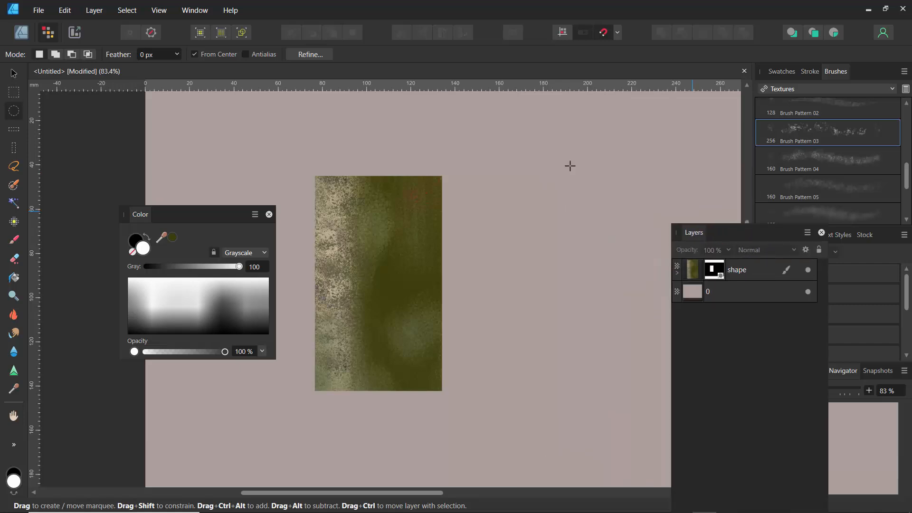
pyautogui.moveTo(482, 174); pyautogui.dragTo(538, 211)
# Step: Flood fill the round selection with white on a new pixel layer, and refill it with the recent dark olive 3D3C0B
pyautogui.click(12, 278)
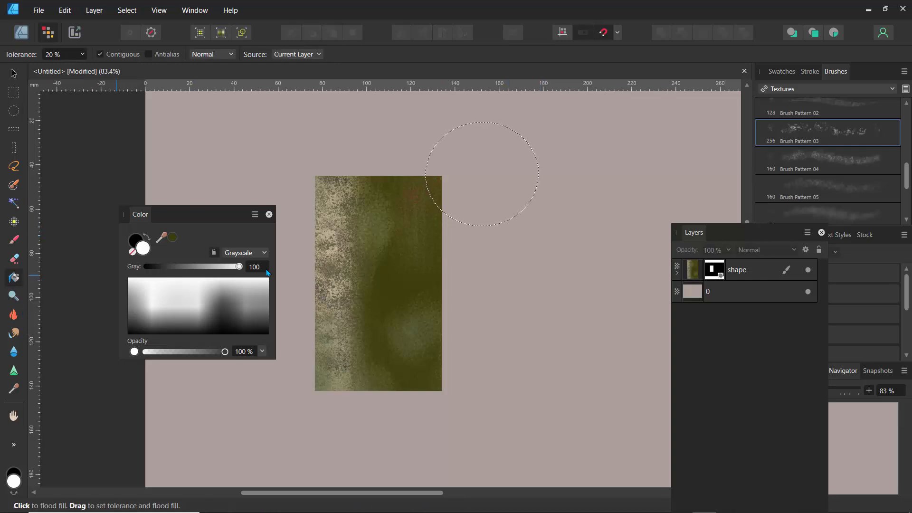
pyautogui.click(489, 172)
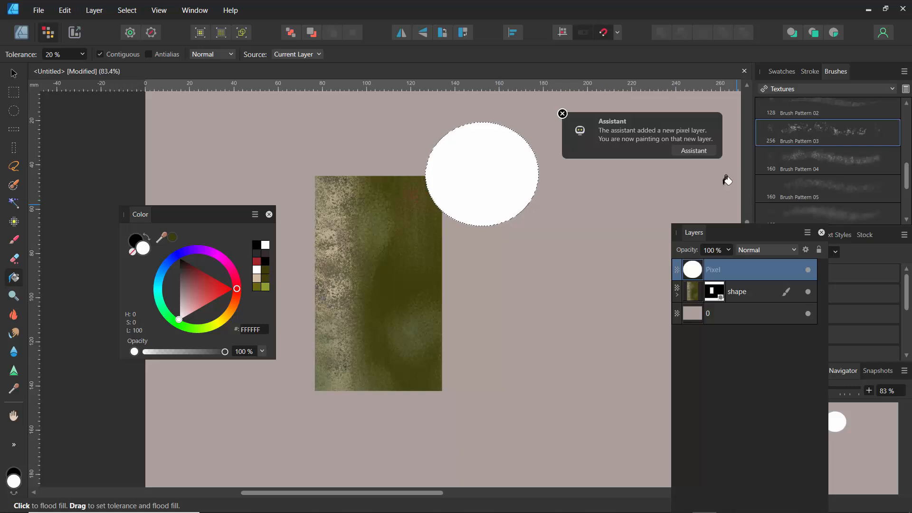
pyautogui.click(784, 72)
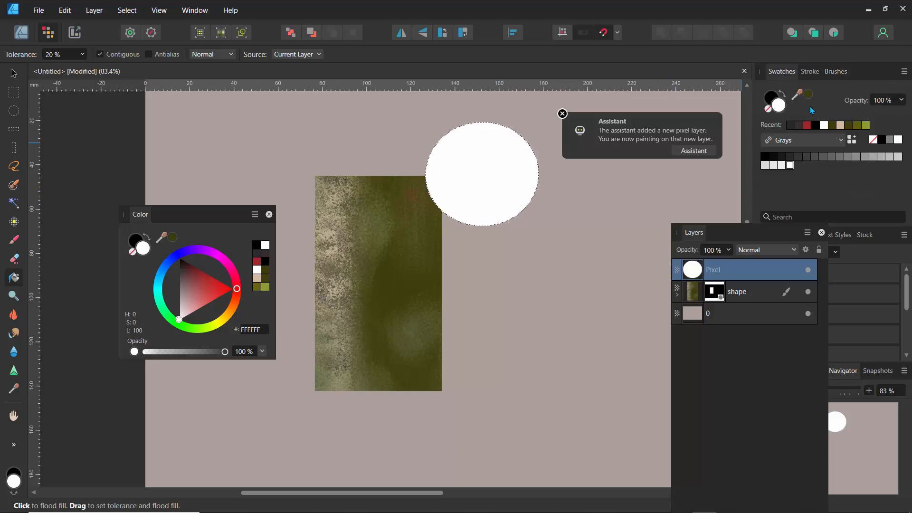
pyautogui.click(833, 126)
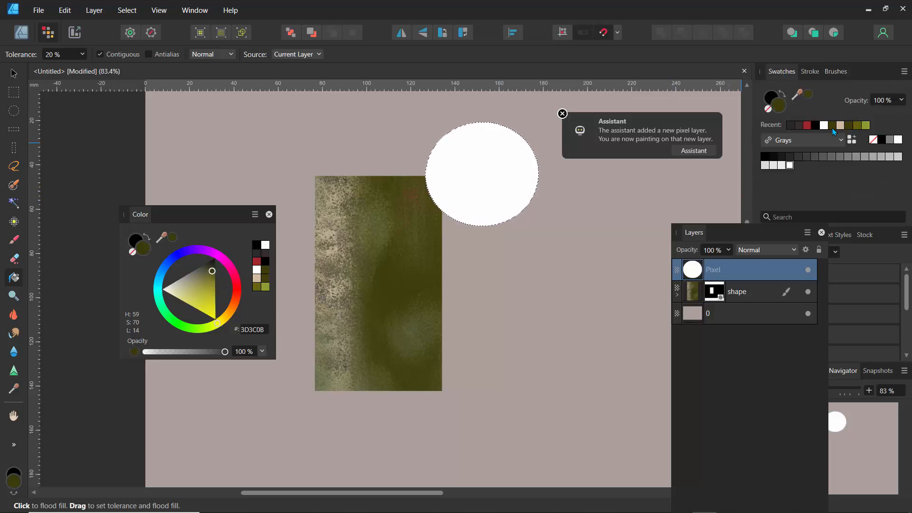
pyautogui.click(467, 175)
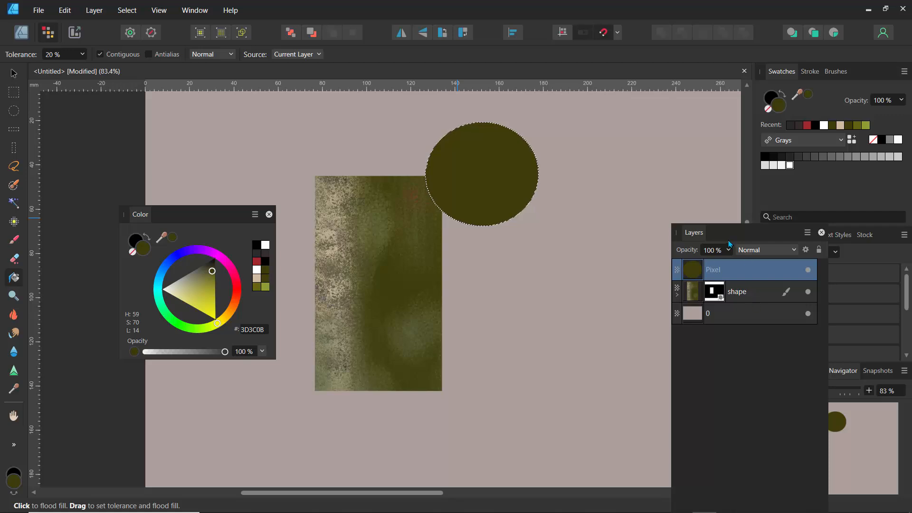
# Step: Mask the dark olive circle layer from its round selection, deselect, and move the masked circle clear of the rectangle
pyautogui.moveTo(725, 233); pyautogui.dragTo(650, 113)
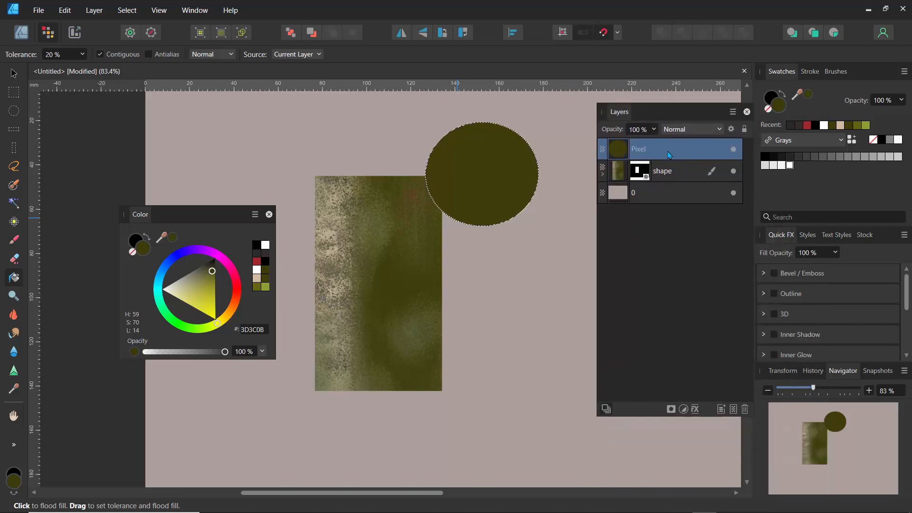
pyautogui.click(671, 409)
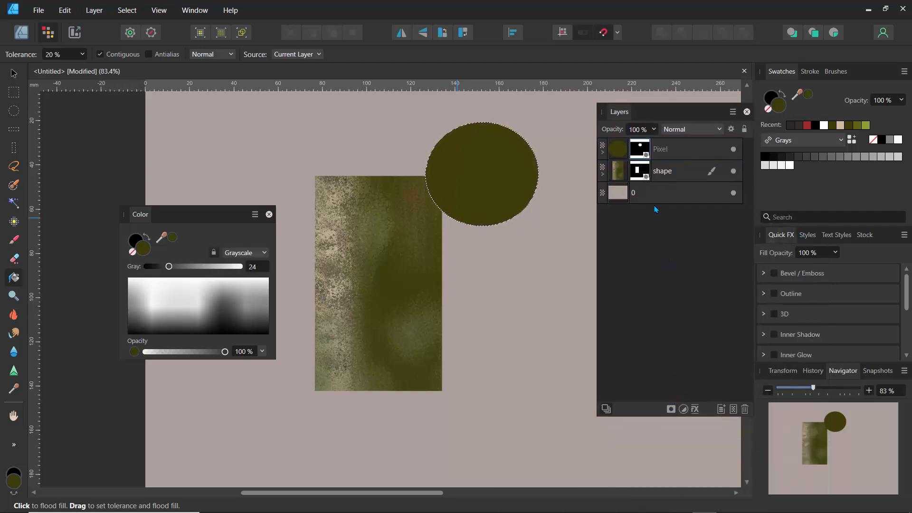
pyautogui.hotkey('ctrl', 'd')
pyautogui.press('v')
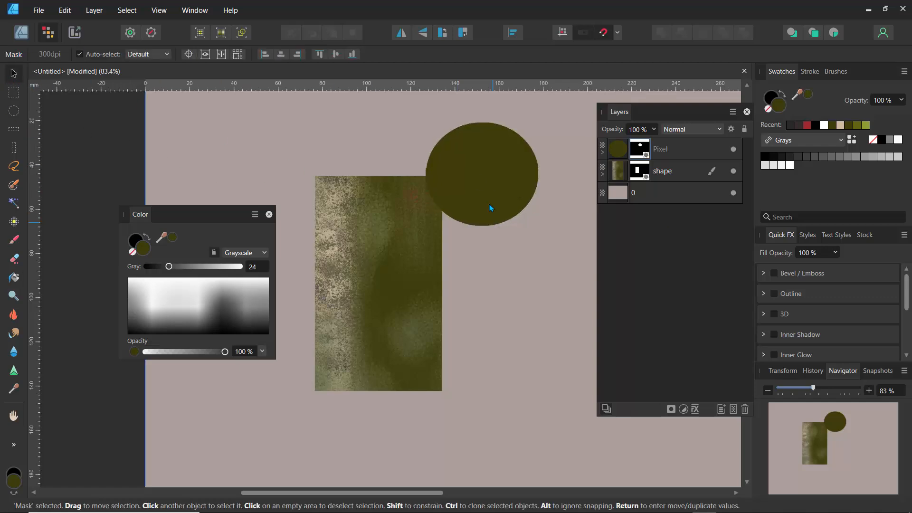
pyautogui.click(602, 152)
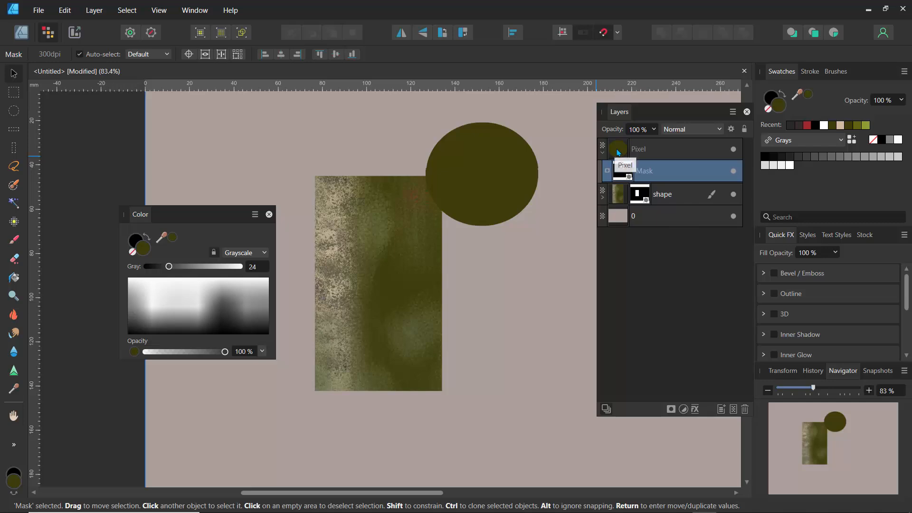
pyautogui.click(619, 149)
pyautogui.moveTo(540, 192); pyautogui.dragTo(564, 214)
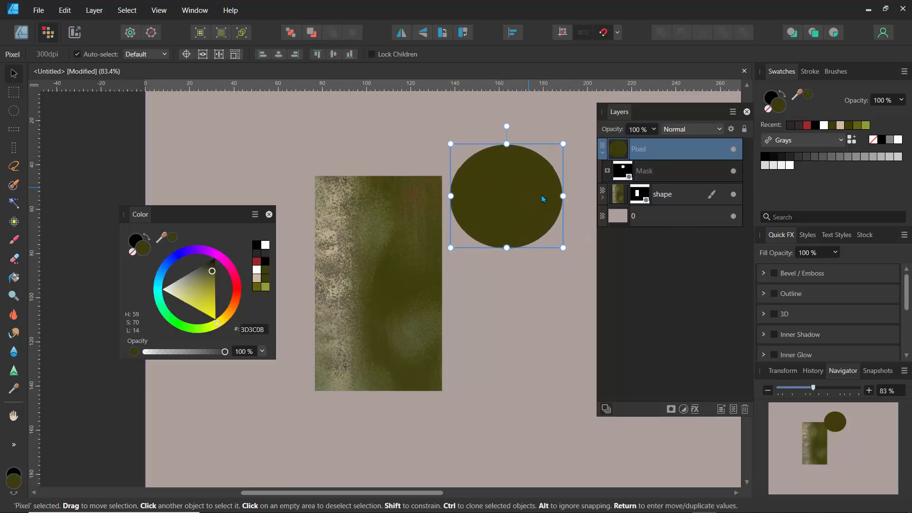
# Step: Add a new pixel layer and paint a black speckled patch below the circle with the 256 px pattern brush
pyautogui.click(732, 409)
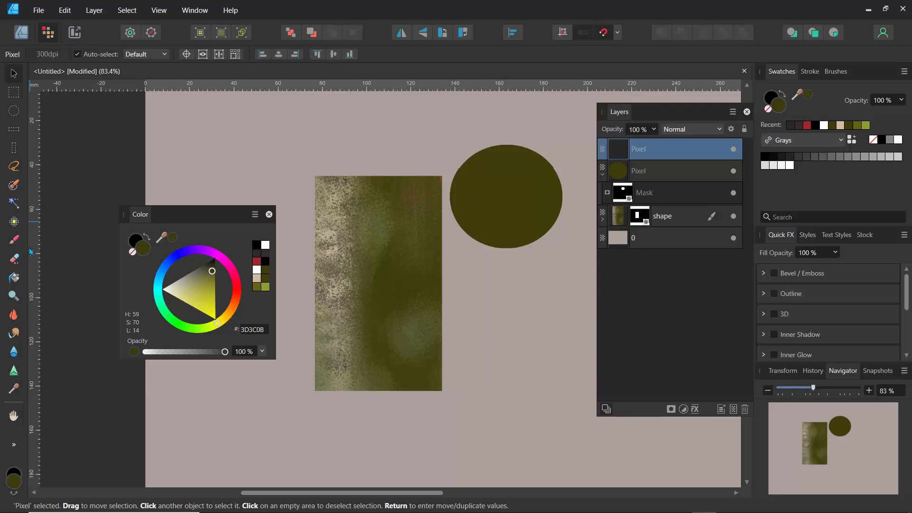
pyautogui.click(14, 240)
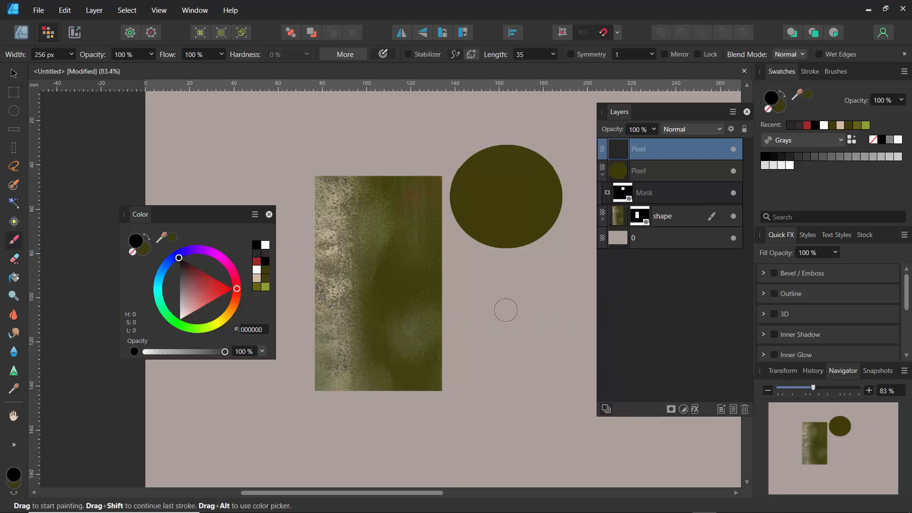
pyautogui.moveTo(546, 341)
pyautogui.mouseDown()
pyautogui.moveTo(510, 307)
pyautogui.moveTo(513, 293)
pyautogui.moveTo(527, 346)
pyautogui.moveTo(508, 349)
pyautogui.moveTo(508, 339)
pyautogui.moveTo(495, 351)
pyautogui.moveTo(539, 343)
pyautogui.moveTo(542, 311)
pyautogui.moveTo(517, 308)
pyautogui.moveTo(507, 334)
pyautogui.moveTo(517, 332)
pyautogui.moveTo(515, 315)
pyautogui.moveTo(556, 359)
pyautogui.moveTo(540, 365)
pyautogui.moveTo(511, 314)
pyautogui.moveTo(516, 351)
pyautogui.moveTo(503, 358)
pyautogui.moveTo(516, 341)
pyautogui.mouseUp()
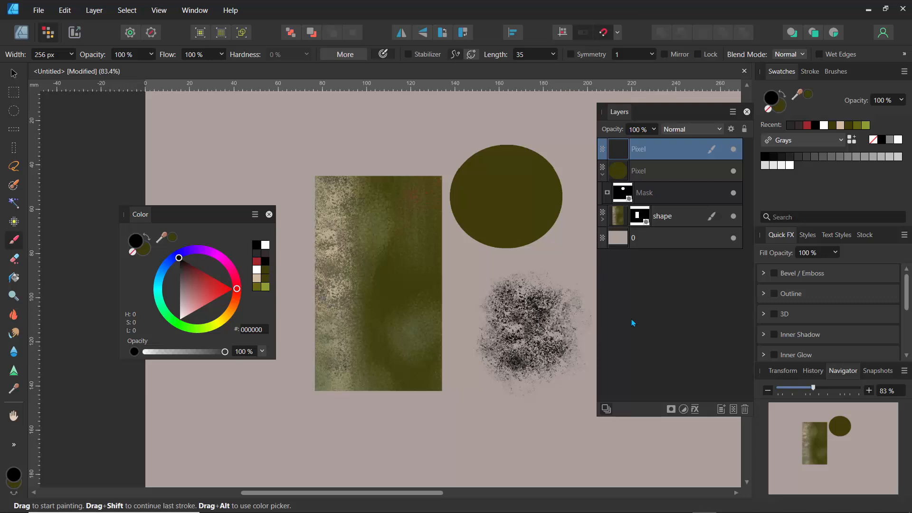
# Step: Paint over the speckled patch with a solid black blob using the Basic category's Round Soft Brush at 311 px width
pyautogui.click(835, 72)
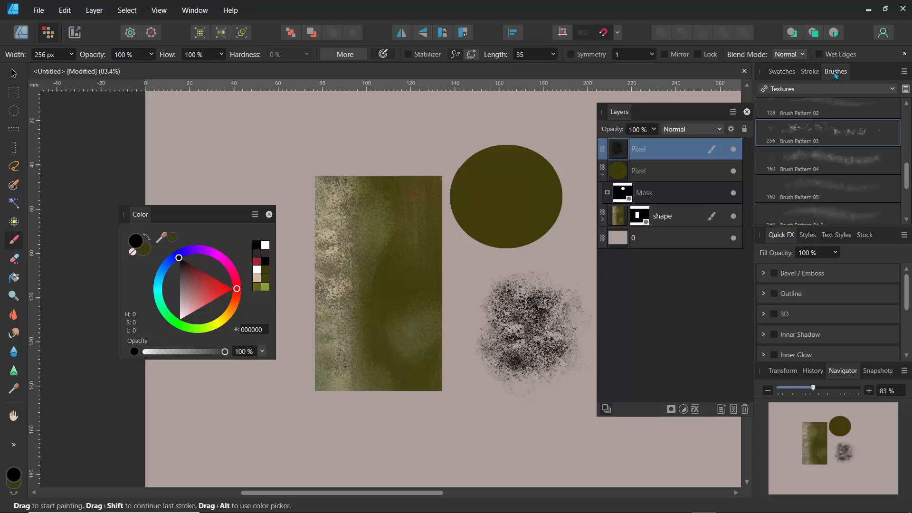
pyautogui.click(819, 90)
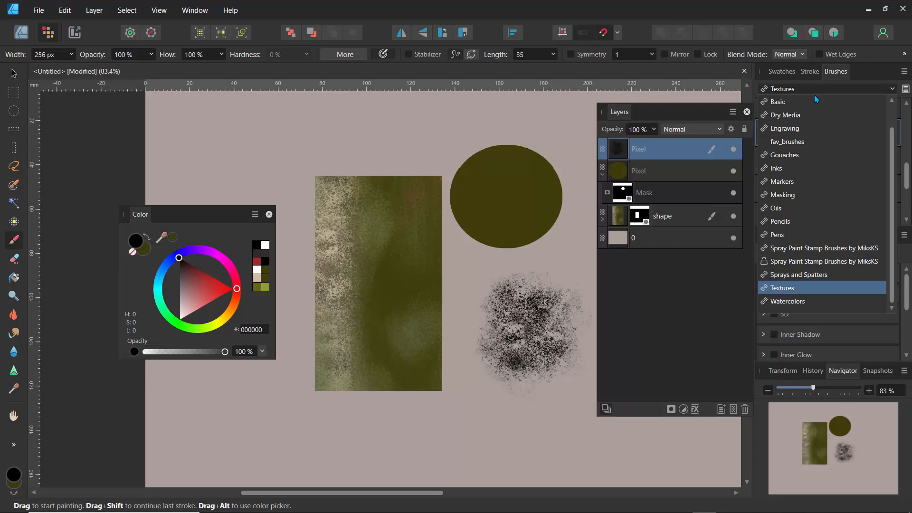
pyautogui.click(813, 103)
pyautogui.click(823, 192)
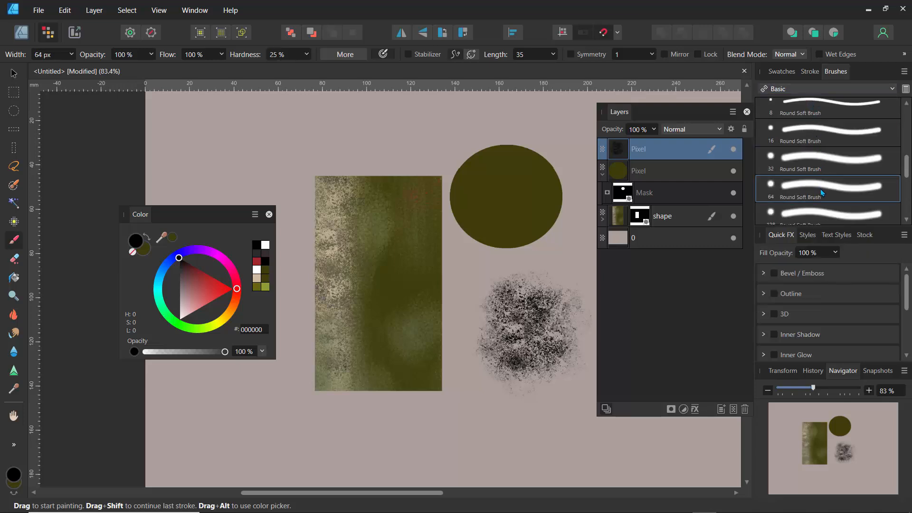
pyautogui.moveTo(538, 306)
pyautogui.mouseDown()
pyautogui.moveTo(506, 335)
pyautogui.moveTo(523, 328)
pyautogui.moveTo(517, 344)
pyautogui.mouseUp()
pyautogui.click(795, 160)
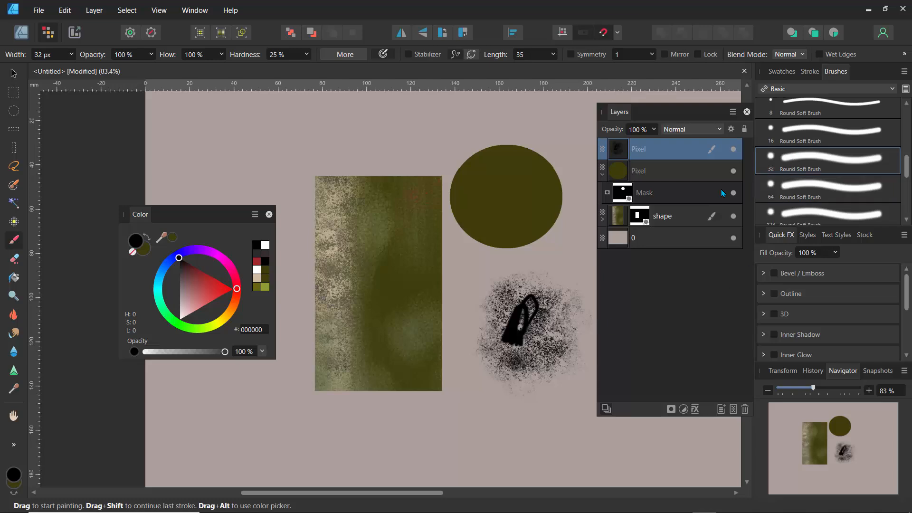
pyautogui.click(72, 55)
pyautogui.click(531, 328)
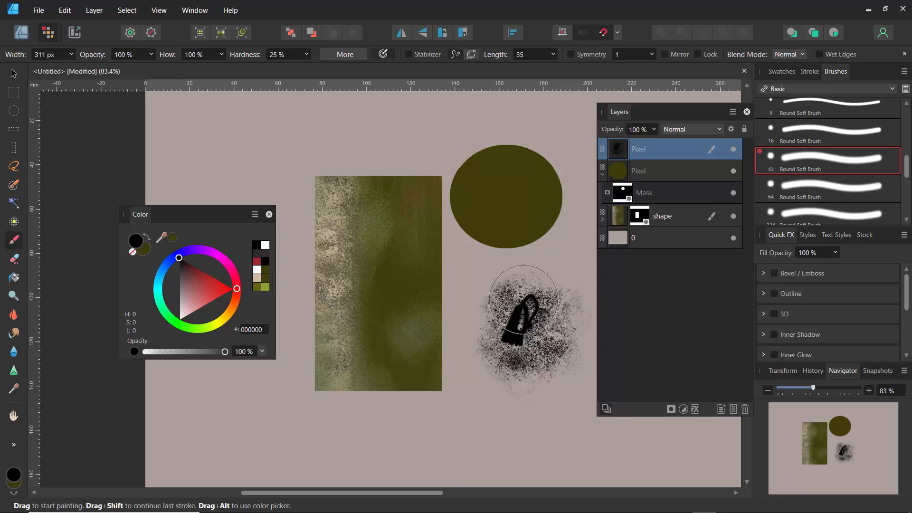
pyautogui.moveTo(531, 328)
pyautogui.mouseDown()
pyautogui.moveTo(492, 326)
pyautogui.moveTo(517, 370)
pyautogui.moveTo(476, 354)
pyautogui.moveTo(546, 309)
pyautogui.moveTo(556, 361)
pyautogui.moveTo(532, 383)
pyautogui.moveTo(550, 366)
pyautogui.moveTo(566, 310)
pyautogui.moveTo(526, 291)
pyautogui.moveTo(498, 310)
pyautogui.moveTo(572, 311)
pyautogui.moveTo(576, 330)
pyautogui.moveTo(564, 295)
pyautogui.moveTo(529, 282)
pyautogui.mouseUp()
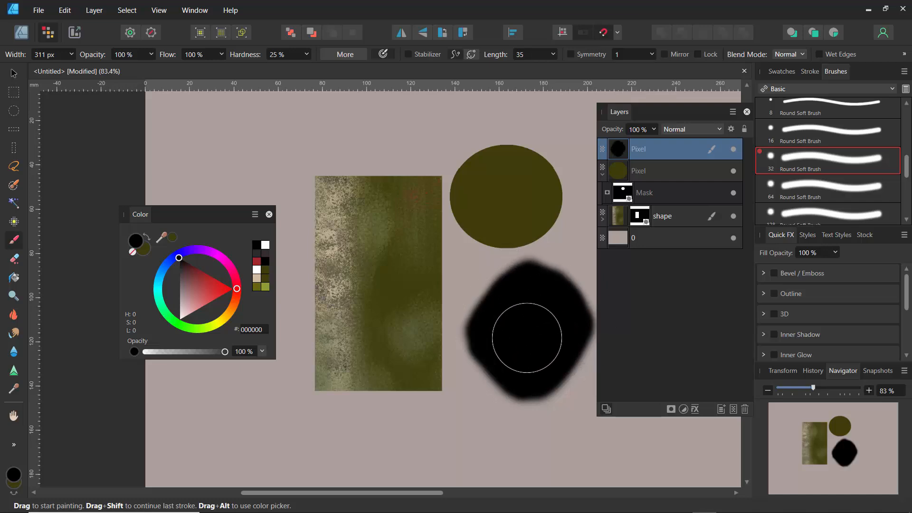
# Step: Add a mask to the black blob's layer and paint two crossing black diagonal bands on it to hide an X shape
pyautogui.click(672, 409)
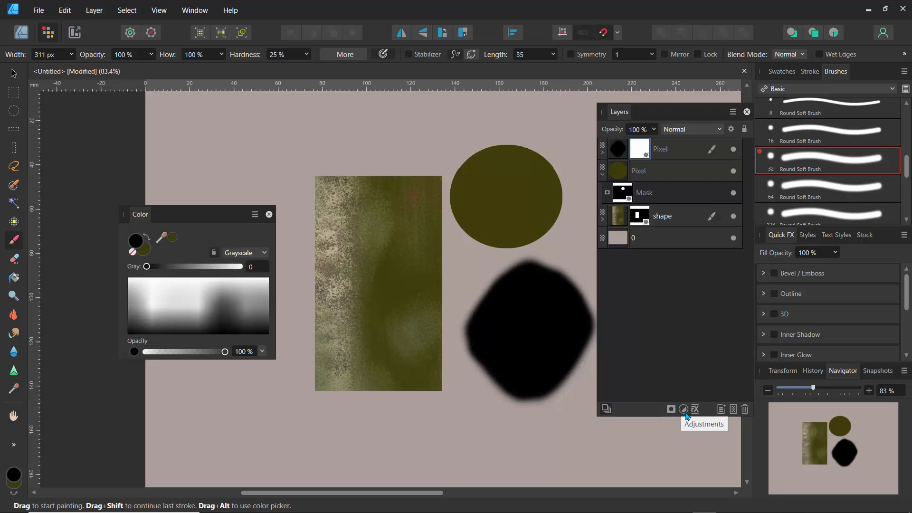
pyautogui.click(624, 155)
pyautogui.click(639, 154)
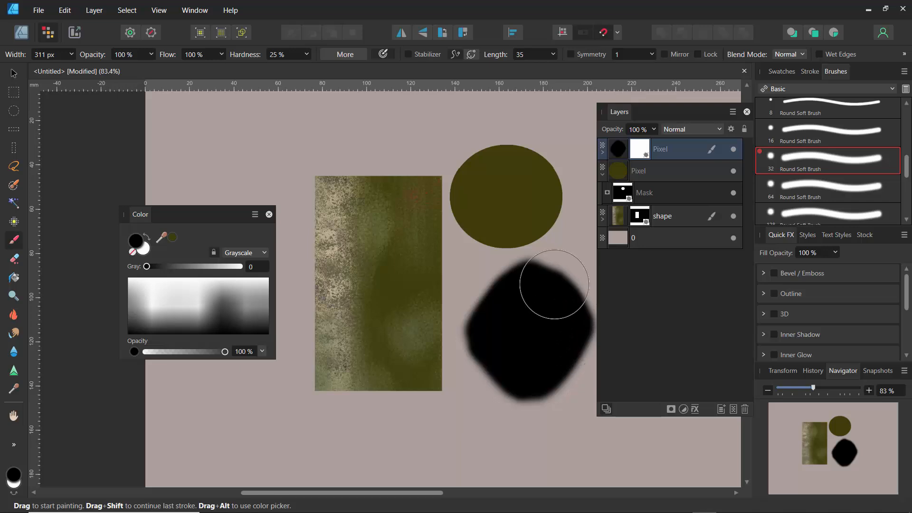
pyautogui.moveTo(561, 281); pyautogui.dragTo(497, 372)
pyautogui.moveTo(518, 340)
pyautogui.mouseDown()
pyautogui.moveTo(573, 280)
pyautogui.moveTo(506, 363)
pyautogui.moveTo(556, 296)
pyautogui.moveTo(463, 387)
pyautogui.moveTo(564, 288)
pyautogui.moveTo(501, 361)
pyautogui.moveTo(577, 277)
pyautogui.moveTo(503, 362)
pyautogui.moveTo(582, 279)
pyautogui.moveTo(507, 361)
pyautogui.moveTo(549, 297)
pyautogui.mouseUp()
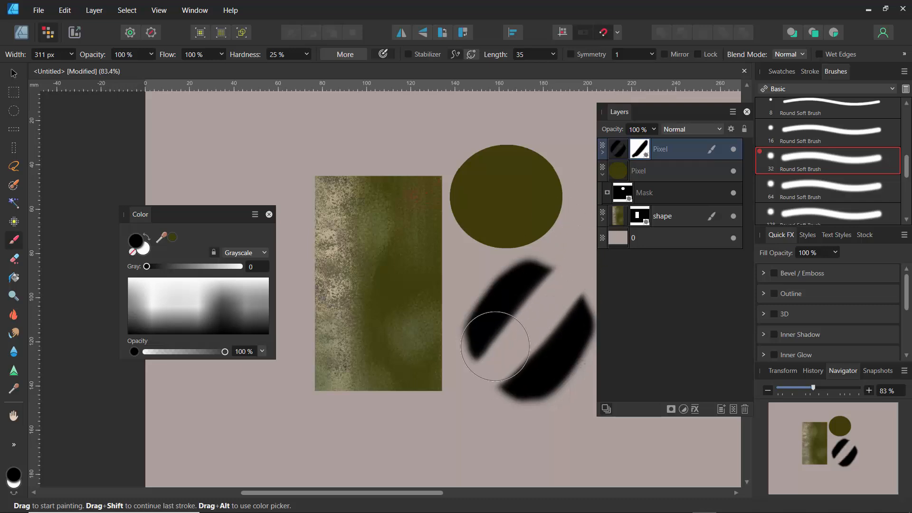
pyautogui.moveTo(489, 285)
pyautogui.mouseDown()
pyautogui.moveTo(549, 346)
pyautogui.moveTo(491, 292)
pyautogui.mouseUp()
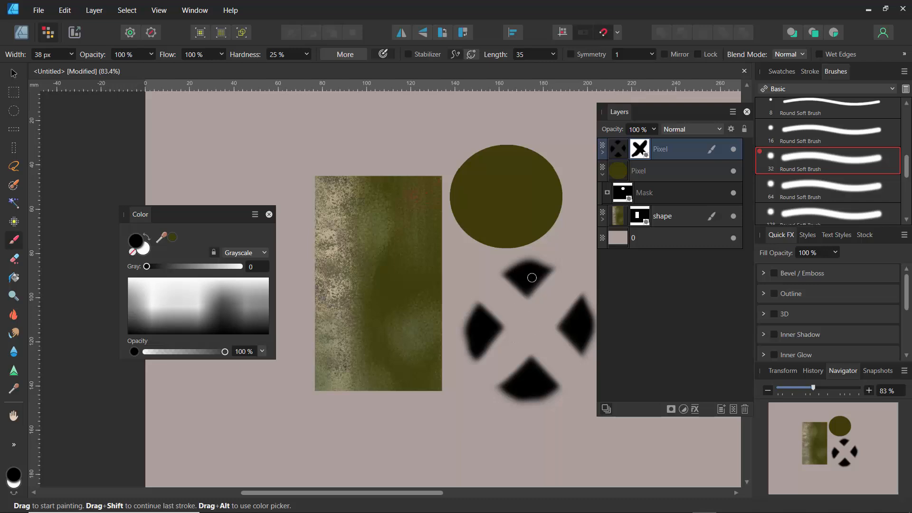
# Step: Create a new pixel layer and drop it inside the X-masked layer, above its mask
pyautogui.click(736, 411)
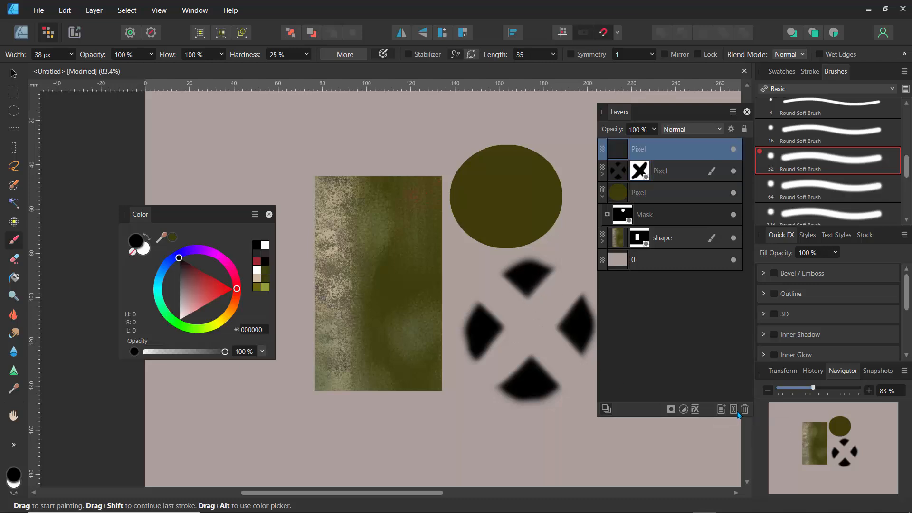
pyautogui.click(603, 175)
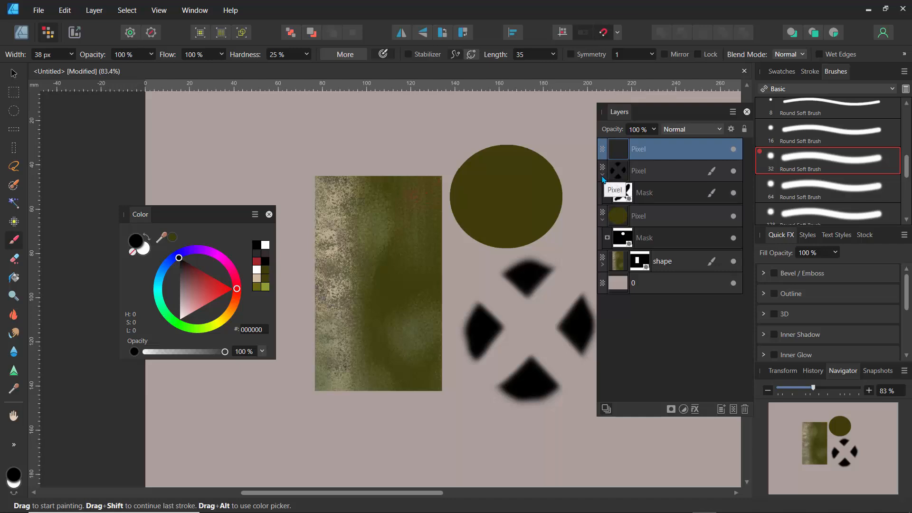
pyautogui.click(603, 174)
pyautogui.click(603, 175)
pyautogui.moveTo(620, 148); pyautogui.dragTo(654, 183)
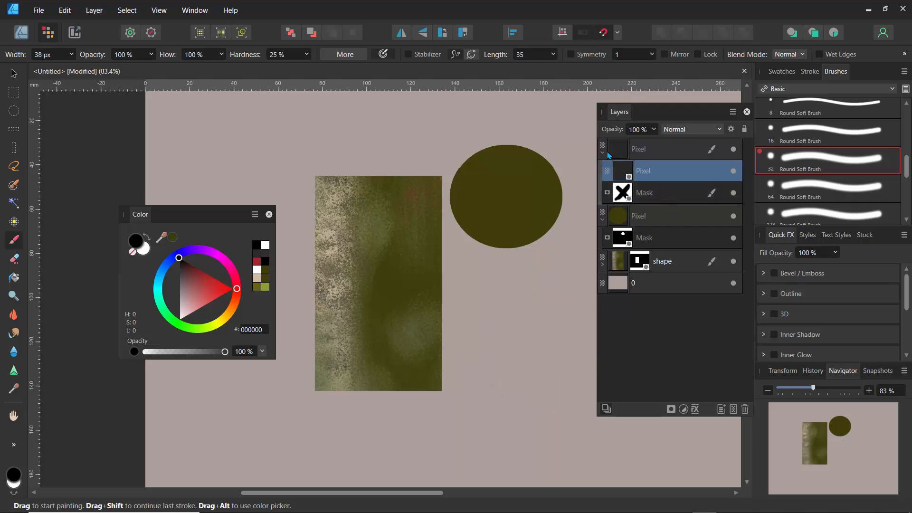
# Step: Move the nested pixel layer beneath the X mask as a clipped child, and collapse the blob and circle layers
pyautogui.click(603, 152)
pyautogui.click(603, 153)
pyautogui.moveTo(624, 181); pyautogui.dragTo(637, 209)
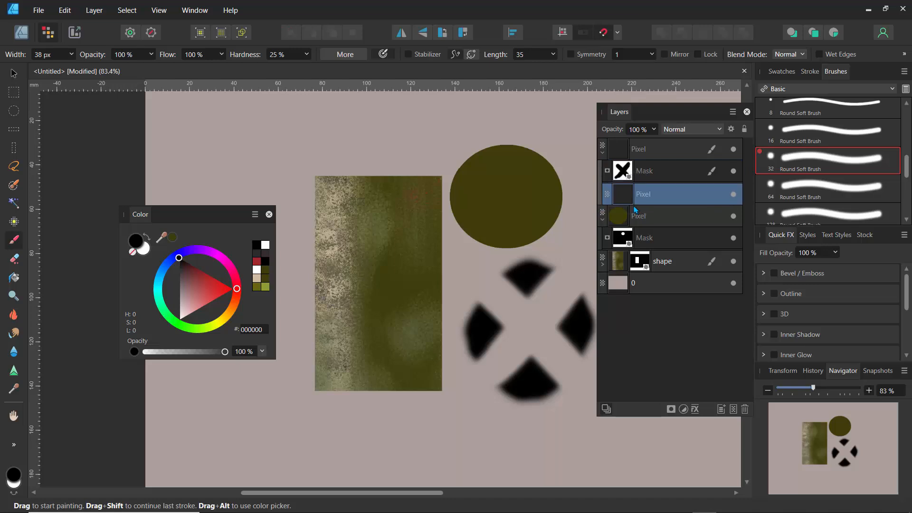
pyautogui.click(604, 154)
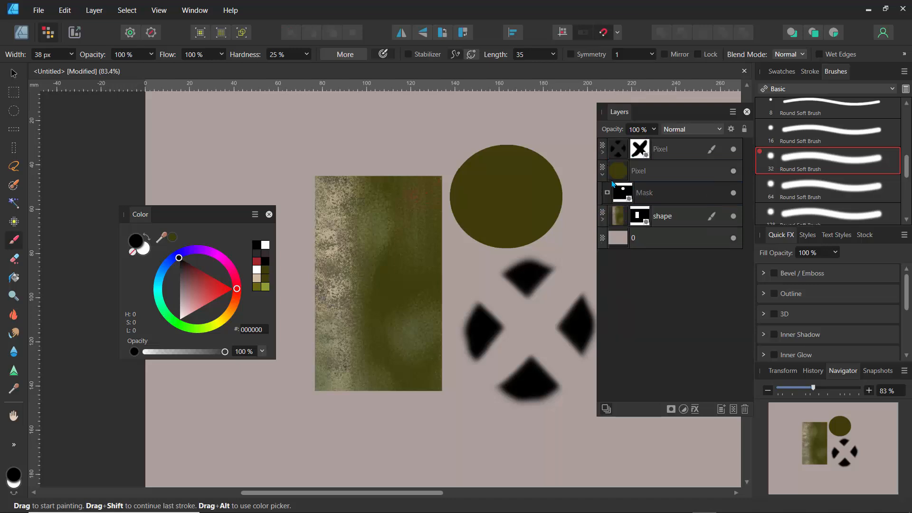
pyautogui.click(603, 174)
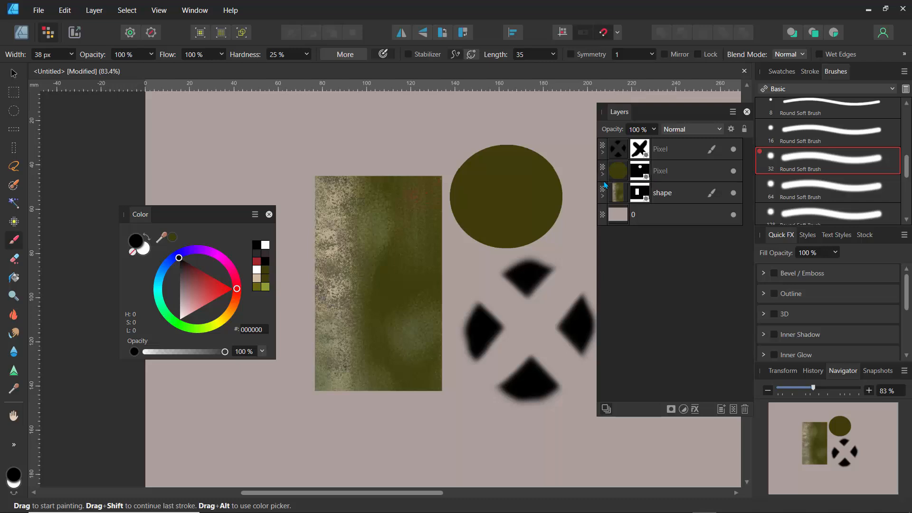
# Step: Hide the circle layer and the shape layer, and select the empty pixel layer nested in the X-masked layer
pyautogui.click(734, 172)
pyautogui.click(734, 193)
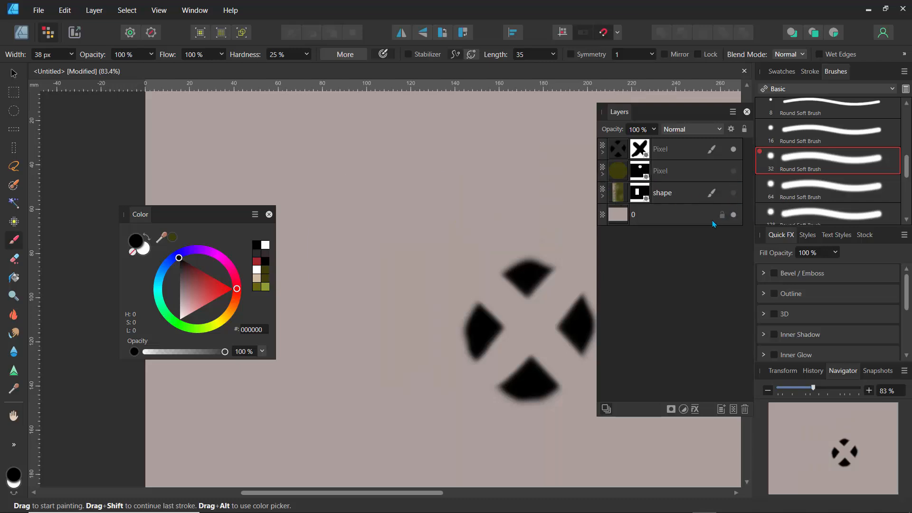
pyautogui.click(607, 156)
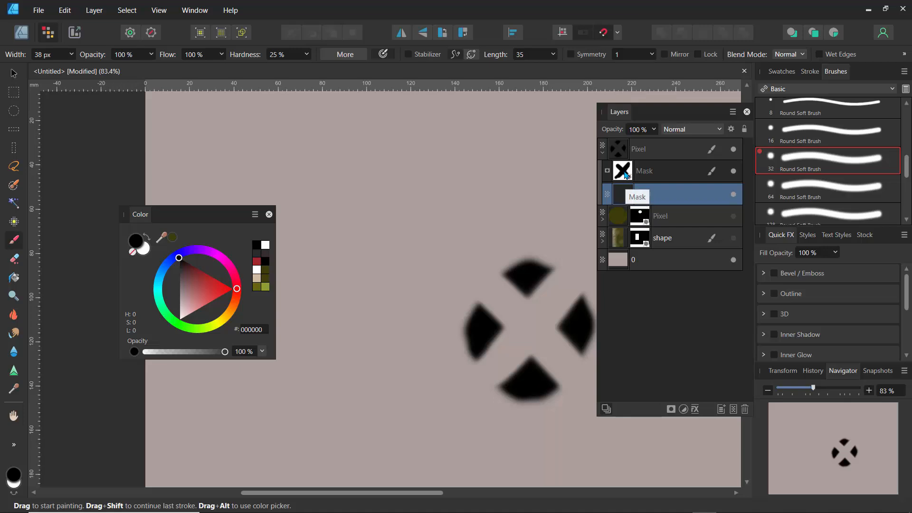
pyautogui.click(625, 175)
pyautogui.click(633, 196)
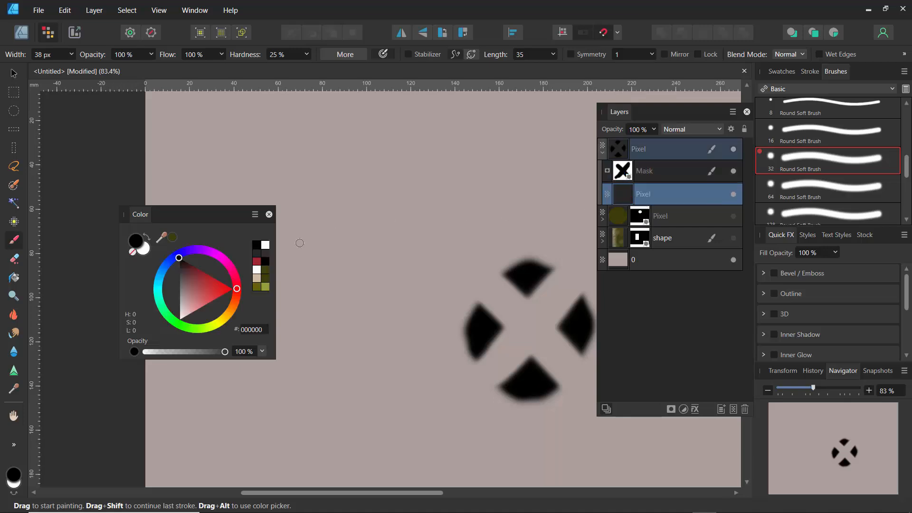
# Step: Paint dark red A00000 strokes along the upper inner edges of the left and right black wedges on the nested layer
pyautogui.moveTo(198, 284); pyautogui.dragTo(214, 271)
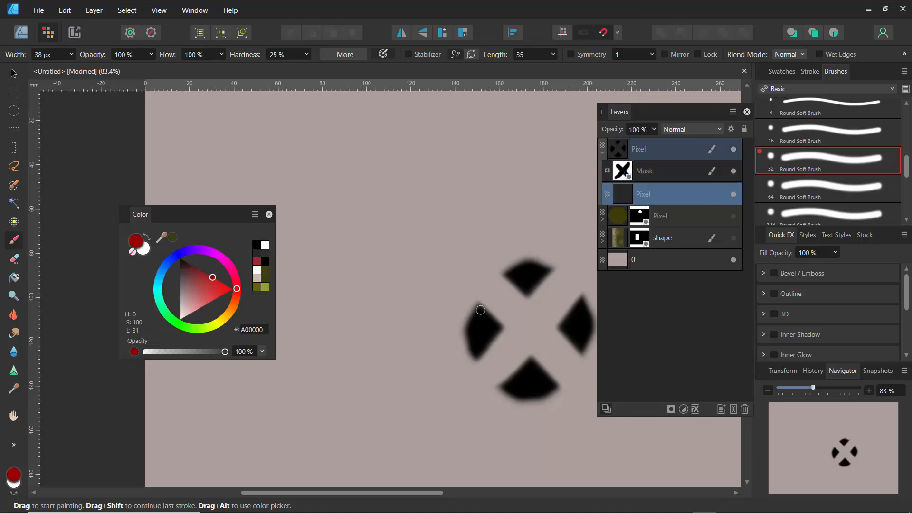
pyautogui.moveTo(481, 309)
pyautogui.mouseDown()
pyautogui.moveTo(498, 342)
pyautogui.moveTo(464, 285)
pyautogui.moveTo(505, 337)
pyautogui.moveTo(468, 294)
pyautogui.moveTo(485, 309)
pyautogui.mouseUp()
pyautogui.moveTo(511, 347)
pyautogui.mouseDown()
pyautogui.moveTo(466, 304)
pyautogui.moveTo(503, 339)
pyautogui.mouseUp()
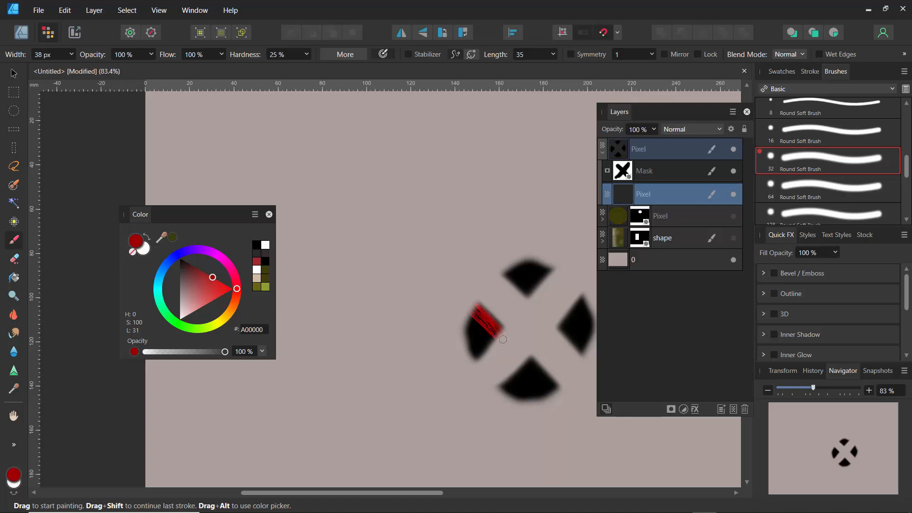
pyautogui.moveTo(464, 304); pyautogui.dragTo(504, 333)
pyautogui.moveTo(575, 317)
pyautogui.mouseDown()
pyautogui.moveTo(586, 300)
pyautogui.moveTo(563, 335)
pyautogui.moveTo(579, 308)
pyautogui.moveTo(564, 329)
pyautogui.mouseUp()
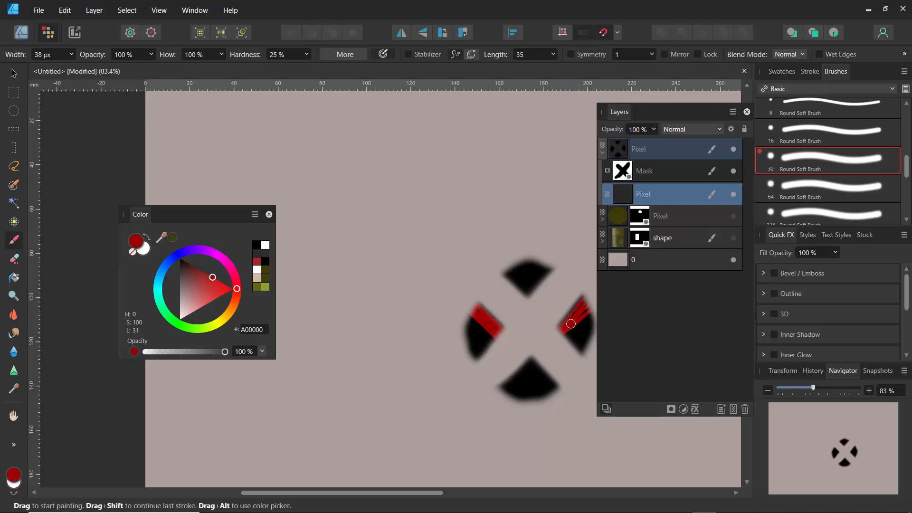
# Step: Add another nested pixel layer above the red one, try a light grey DCDCDC stroke on the right wedge, and undo it
pyautogui.moveTo(197, 299)
pyautogui.mouseDown()
pyautogui.moveTo(174, 294)
pyautogui.moveTo(173, 316)
pyautogui.mouseUp()
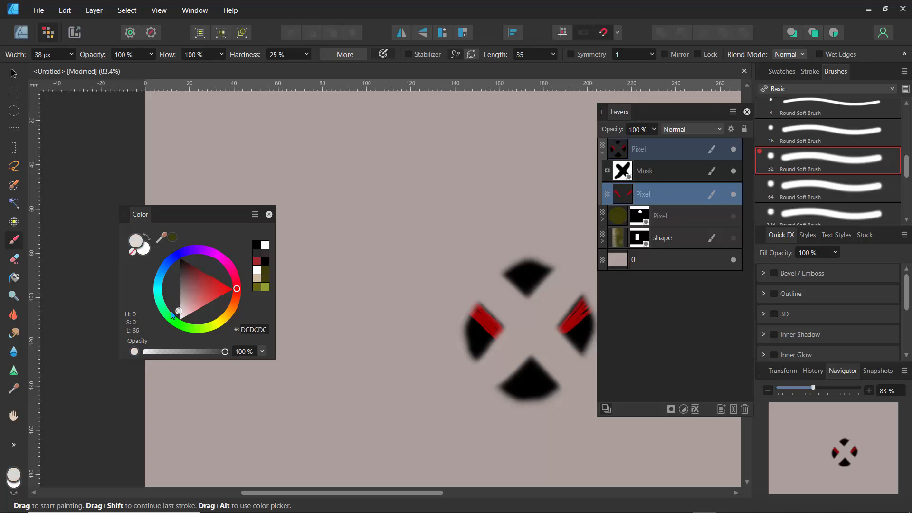
pyautogui.click(734, 410)
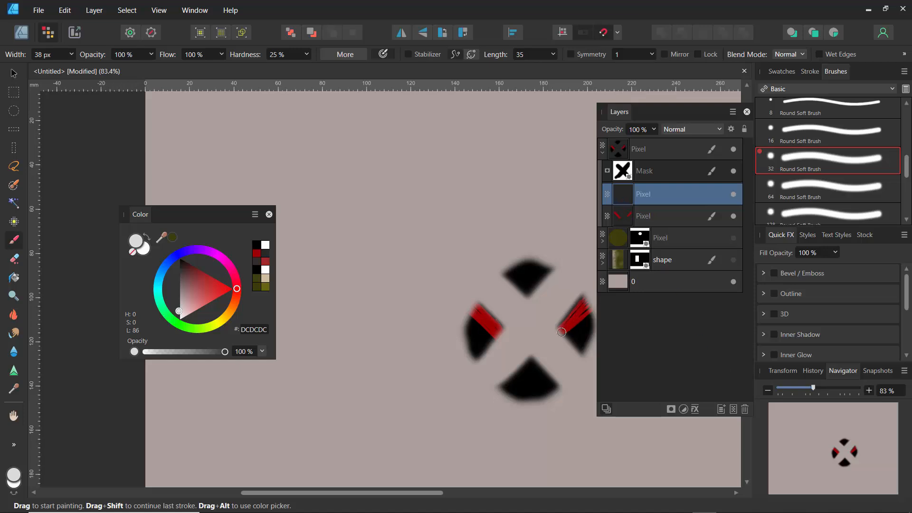
pyautogui.moveTo(561, 332)
pyautogui.mouseDown()
pyautogui.moveTo(577, 311)
pyautogui.moveTo(558, 333)
pyautogui.moveTo(582, 317)
pyautogui.moveTo(565, 334)
pyautogui.mouseUp()
pyautogui.hotkey('ctrl', 'z')
pyautogui.hotkey('ctrl', 'z')
# Step: Paint orange FF8A00 strokes over part of the red areas on both side wedges on the new nested layer
pyautogui.click(230, 311)
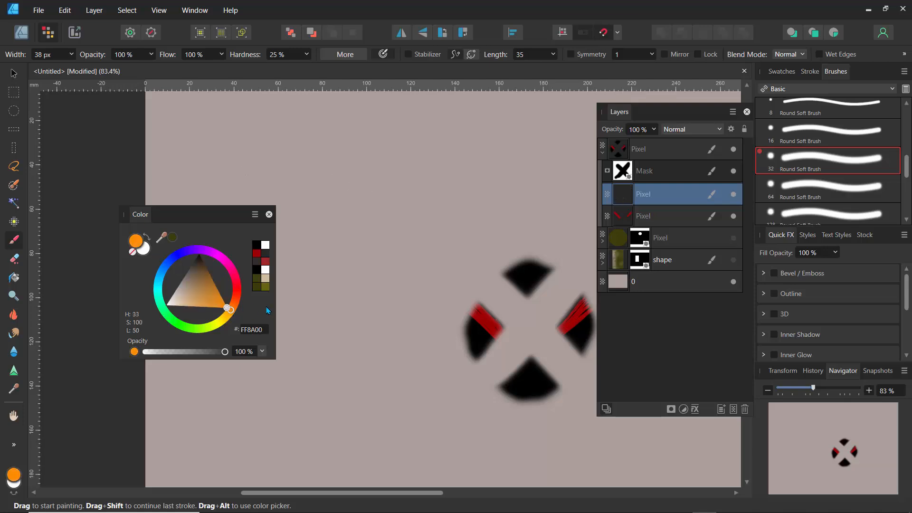
pyautogui.moveTo(562, 328)
pyautogui.mouseDown()
pyautogui.moveTo(578, 315)
pyautogui.moveTo(557, 340)
pyautogui.moveTo(573, 320)
pyautogui.mouseUp()
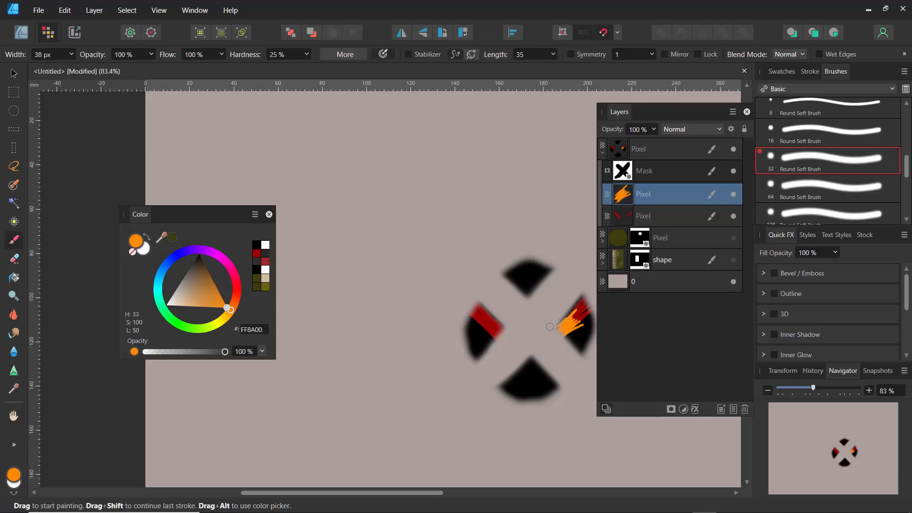
pyautogui.moveTo(495, 331)
pyautogui.mouseDown()
pyautogui.moveTo(495, 321)
pyautogui.moveTo(484, 324)
pyautogui.moveTo(490, 332)
pyautogui.moveTo(481, 326)
pyautogui.moveTo(483, 308)
pyautogui.moveTo(496, 323)
pyautogui.mouseUp()
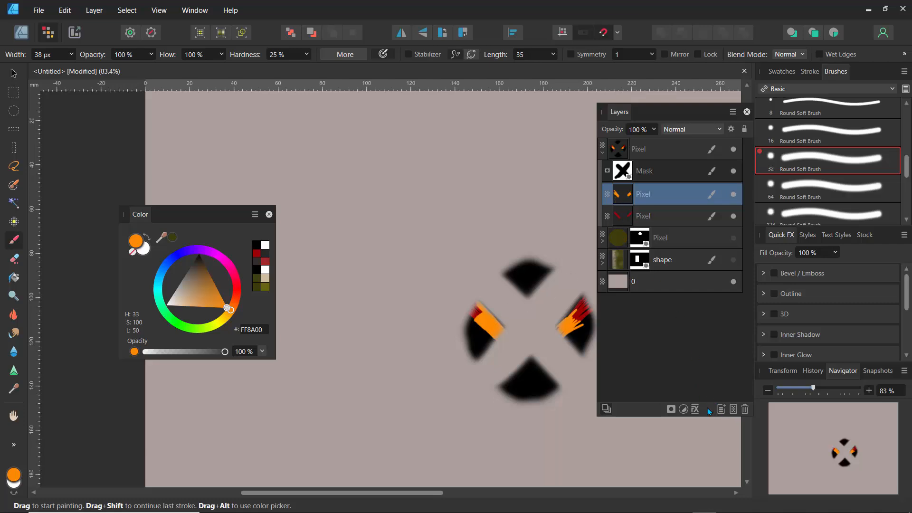
# Step: Add a white mask to both the orange and the red pixel layers nested under the X mask
pyautogui.click(672, 409)
pyautogui.click(630, 221)
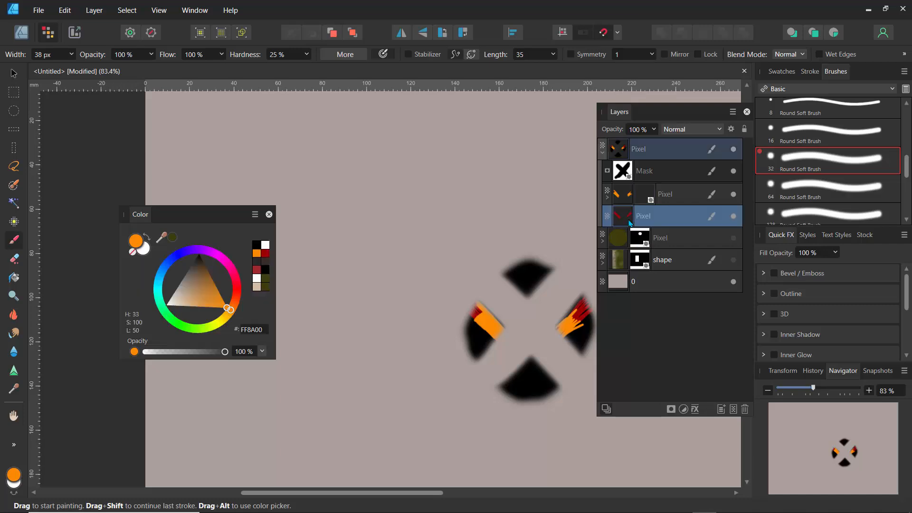
pyautogui.click(672, 409)
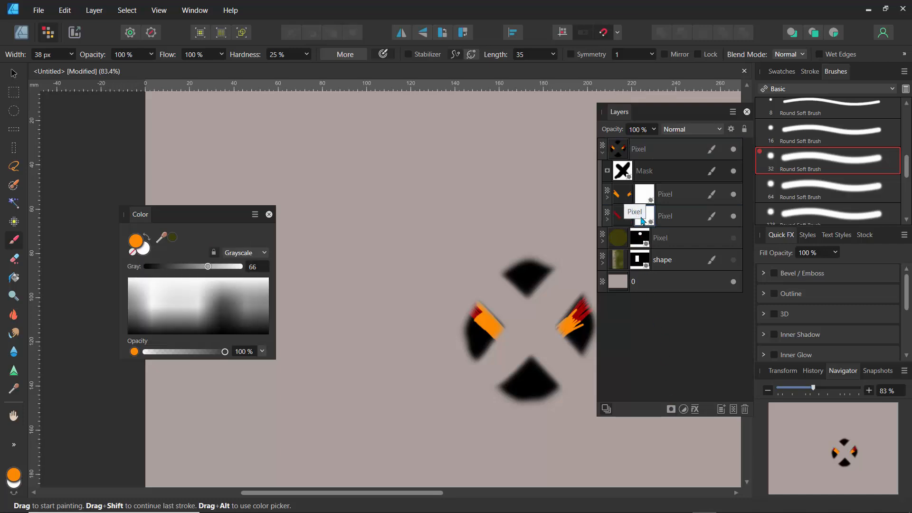
# Step: On the orange layer's mask, paint with 50 gray over the orange strokes on the left wedge to make them semi-transparent
pyautogui.click(647, 202)
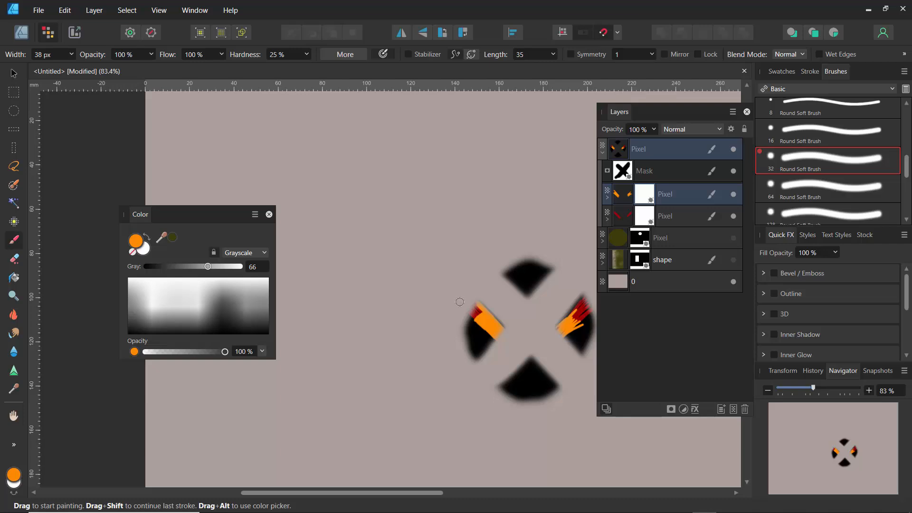
pyautogui.moveTo(208, 270); pyautogui.dragTo(195, 275)
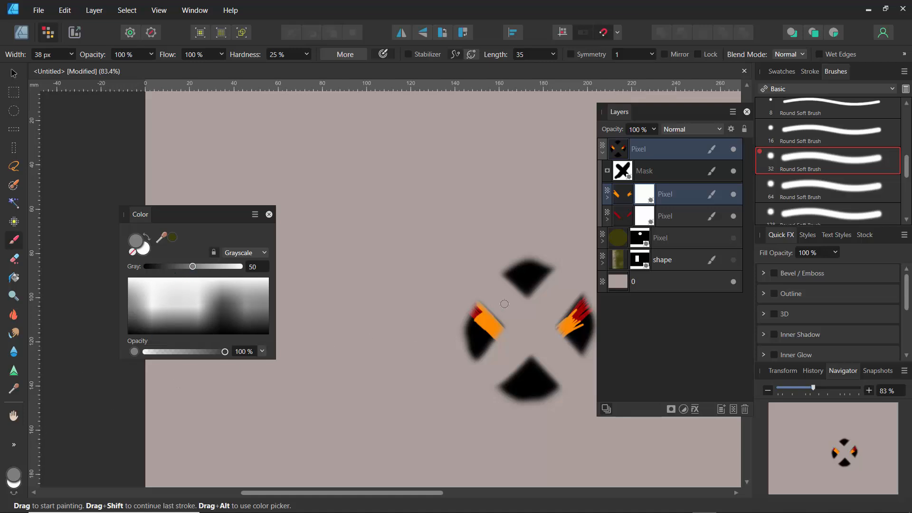
pyautogui.moveTo(494, 326)
pyautogui.mouseDown()
pyautogui.moveTo(503, 335)
pyautogui.moveTo(489, 318)
pyautogui.moveTo(505, 330)
pyautogui.moveTo(487, 326)
pyautogui.moveTo(492, 335)
pyautogui.mouseUp()
# Step: Paint black (gray 0) on the orange layer's mask to hide the inner end of the orange strokes on the right wedge
pyautogui.hotkey('ctrl', '2')
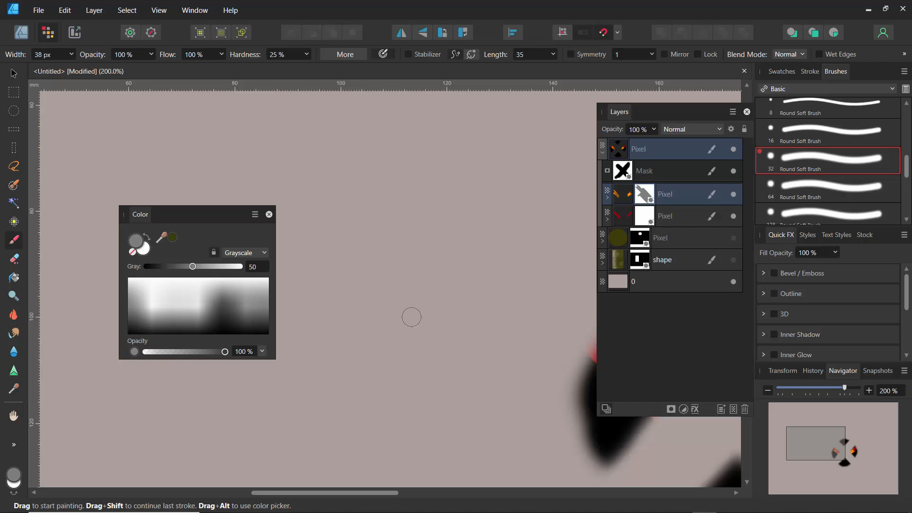
pyautogui.press('space')
pyautogui.moveTo(414, 377); pyautogui.dragTo(316, 283)
pyautogui.moveTo(417, 343)
pyautogui.mouseDown()
pyautogui.moveTo(313, 322)
pyautogui.moveTo(322, 299)
pyautogui.mouseUp()
pyautogui.moveTo(441, 285)
pyautogui.mouseDown()
pyautogui.moveTo(398, 345)
pyautogui.moveTo(431, 354)
pyautogui.mouseUp()
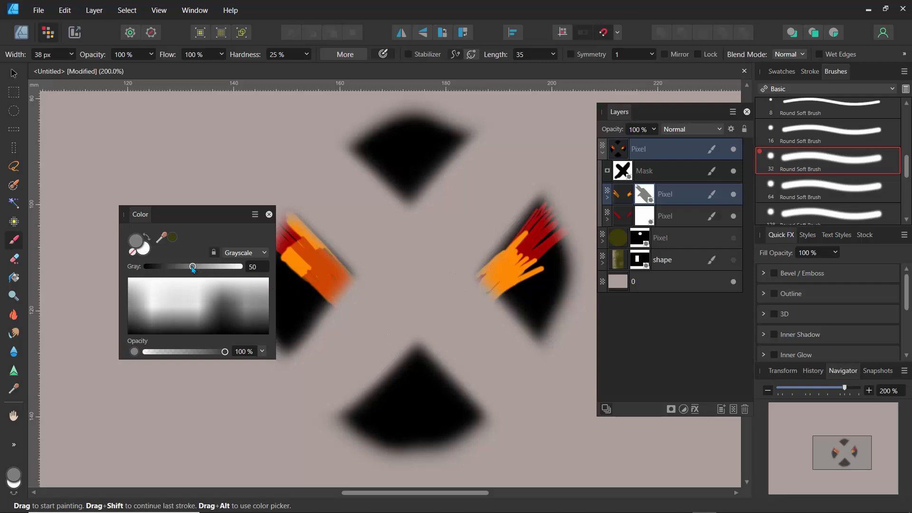
pyautogui.moveTo(193, 269); pyautogui.dragTo(242, 269)
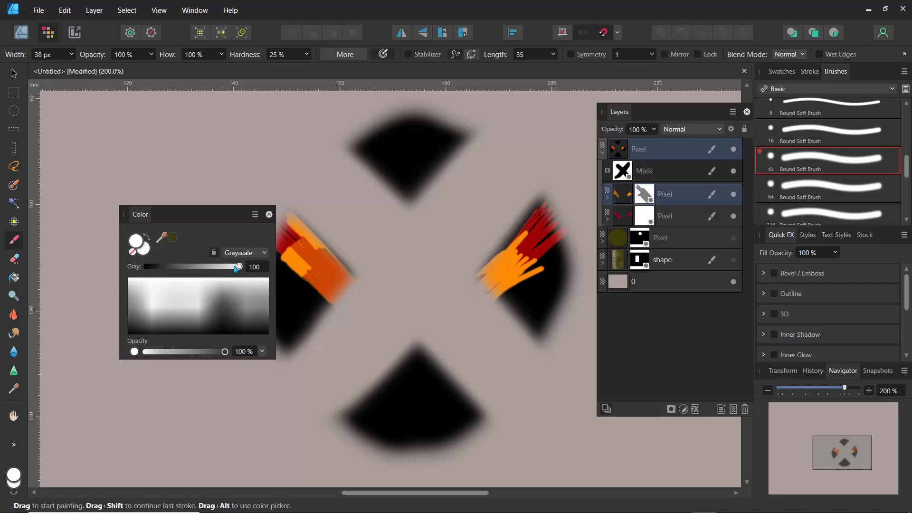
pyautogui.moveTo(236, 269); pyautogui.dragTo(132, 272)
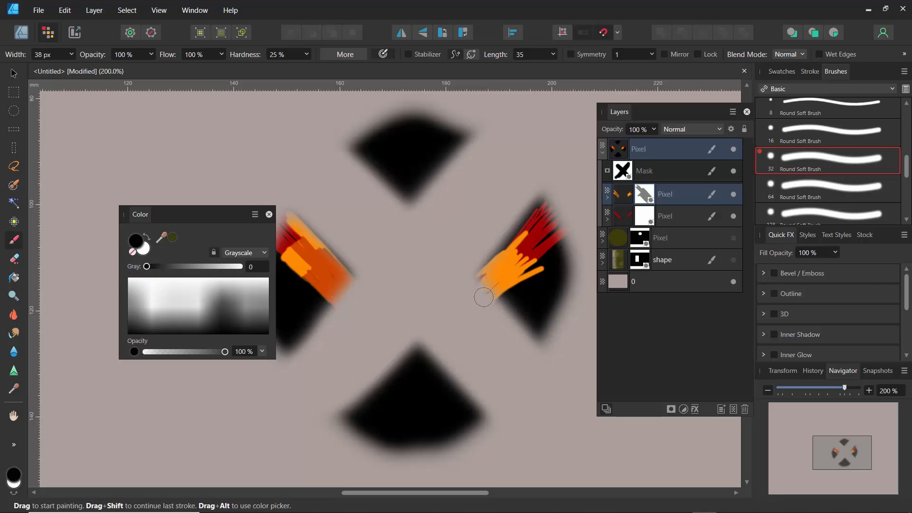
pyautogui.moveTo(517, 276)
pyautogui.mouseDown()
pyautogui.moveTo(487, 305)
pyautogui.moveTo(511, 279)
pyautogui.moveTo(495, 266)
pyautogui.moveTo(524, 298)
pyautogui.moveTo(491, 259)
pyautogui.moveTo(521, 286)
pyautogui.moveTo(492, 259)
pyautogui.moveTo(513, 291)
pyautogui.moveTo(457, 264)
pyautogui.mouseUp()
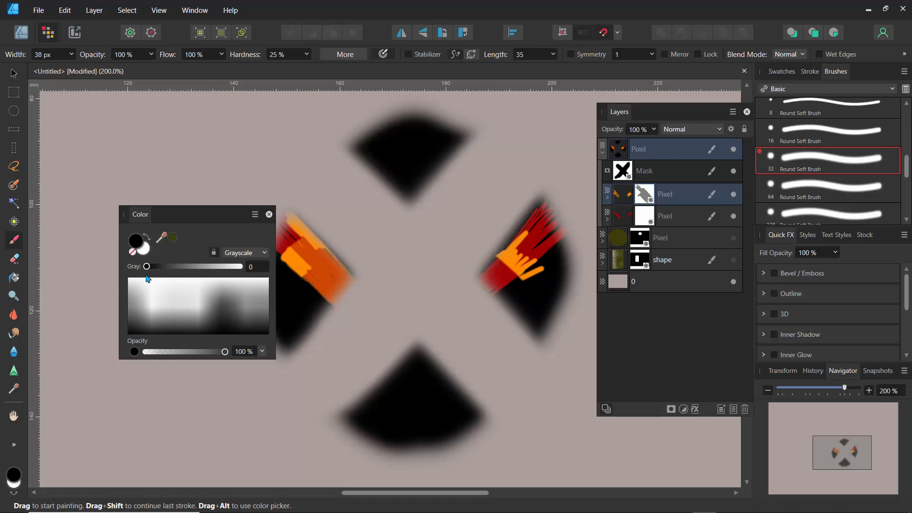
# Step: Set the brush to gray 56 and paint on the orange layer's mask to partly fade the remaining orange on the right wedge
pyautogui.moveTo(147, 267); pyautogui.dragTo(198, 272)
pyautogui.moveTo(494, 264)
pyautogui.mouseDown()
pyautogui.moveTo(523, 286)
pyautogui.moveTo(499, 261)
pyautogui.moveTo(527, 287)
pyautogui.moveTo(498, 260)
pyautogui.mouseUp()
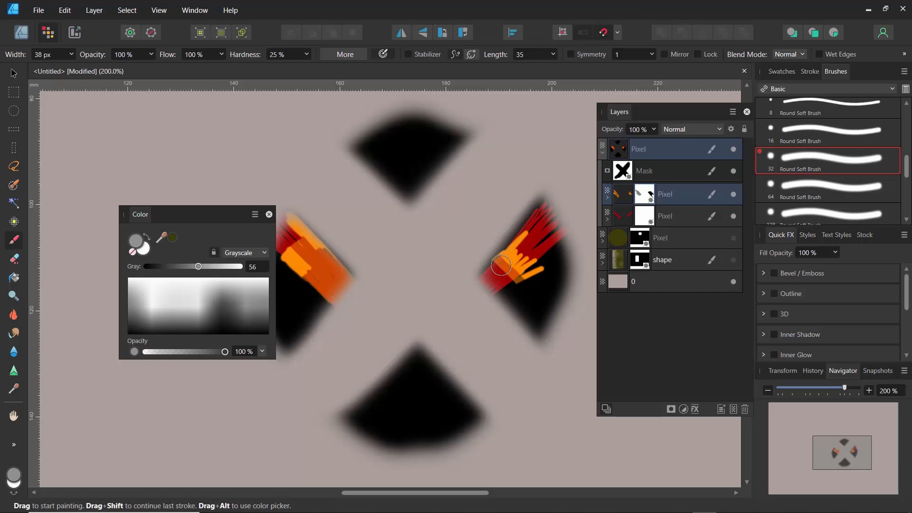
pyautogui.hotkey('ctrl', '-')
pyautogui.hotkey('ctrl', '-')
pyautogui.hotkey('ctrl', '-')
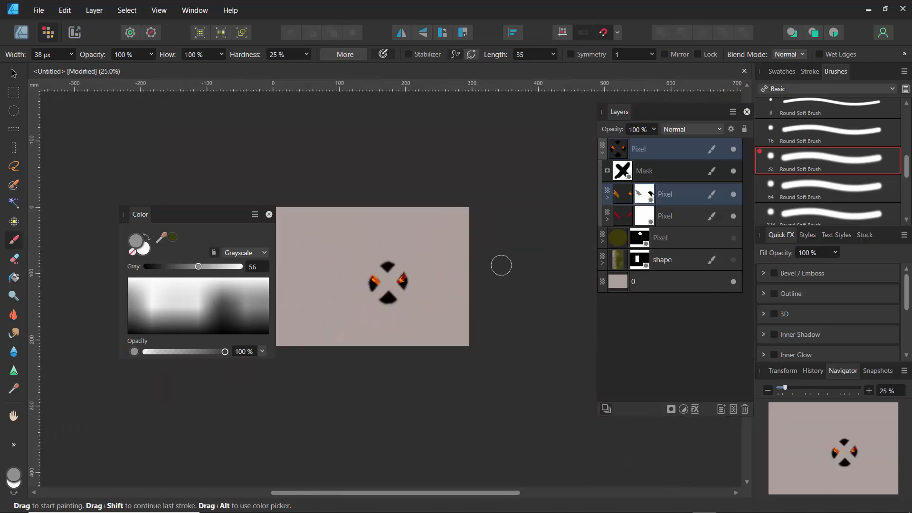
pyautogui.hotkey('ctrl', '+')
pyautogui.hotkey('ctrl', '+')
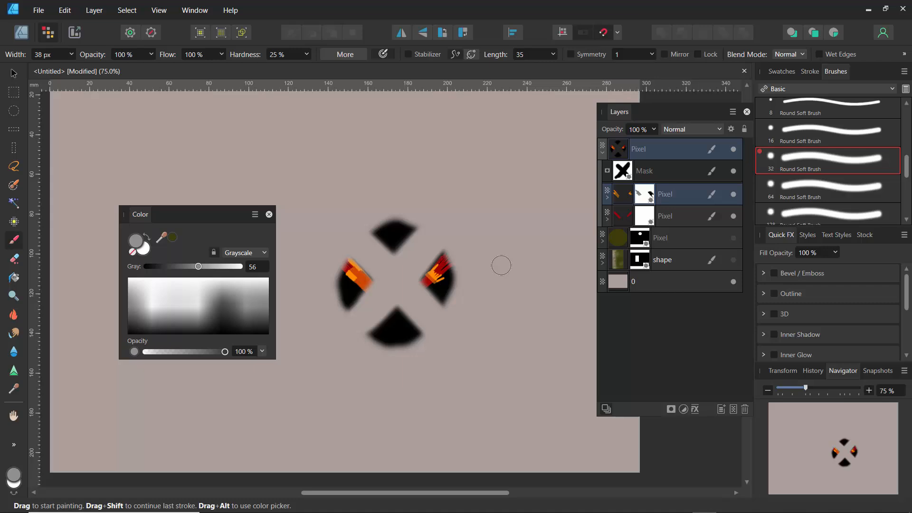